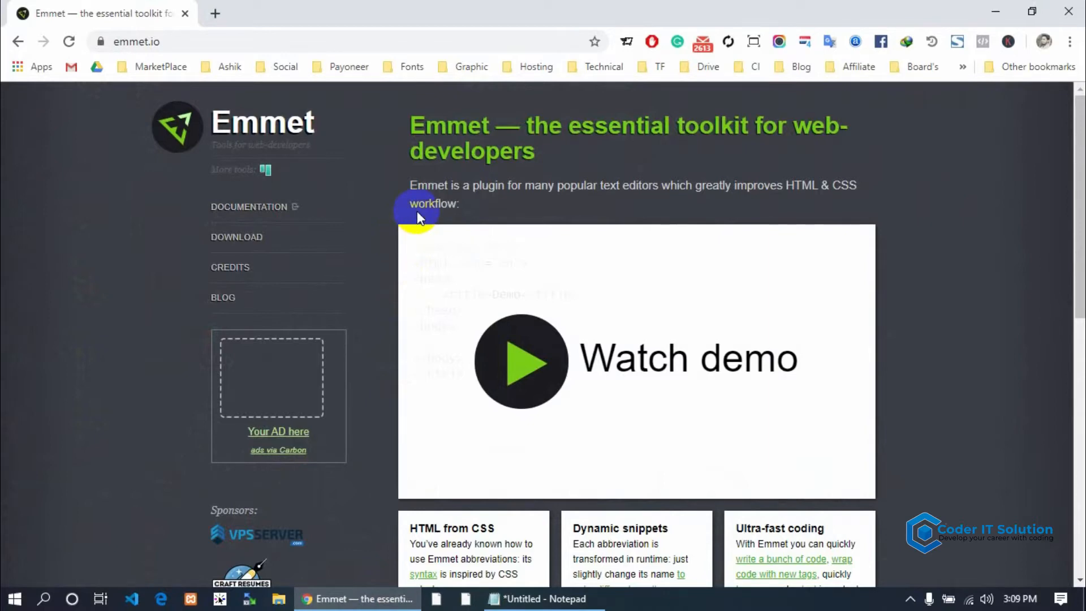
pyautogui.scroll(-4, 260, 396)
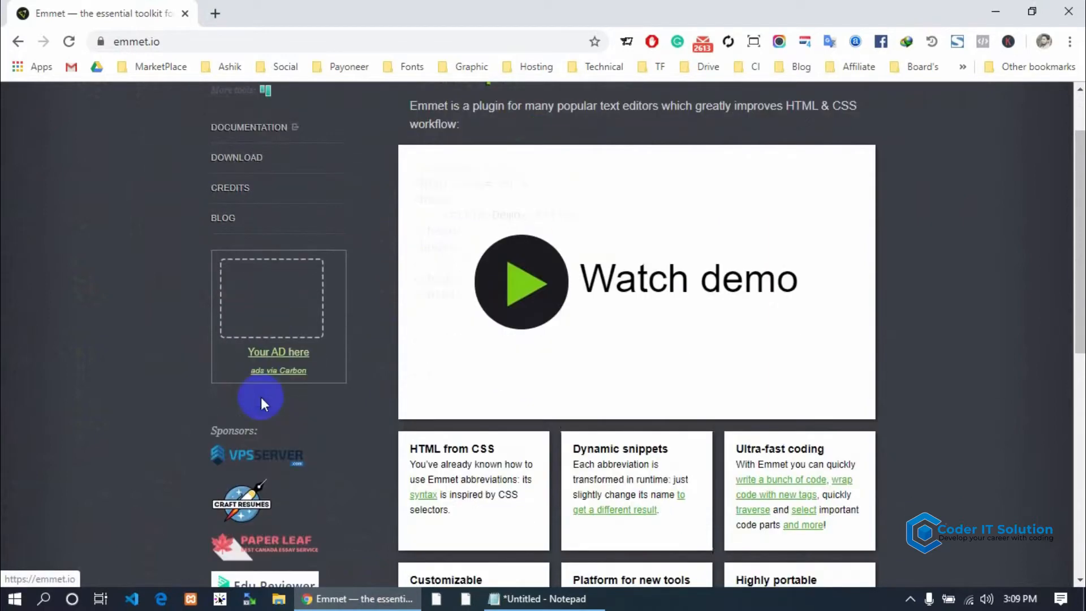
pyautogui.scroll(3, 261, 402)
pyautogui.scroll(2, 364, 364)
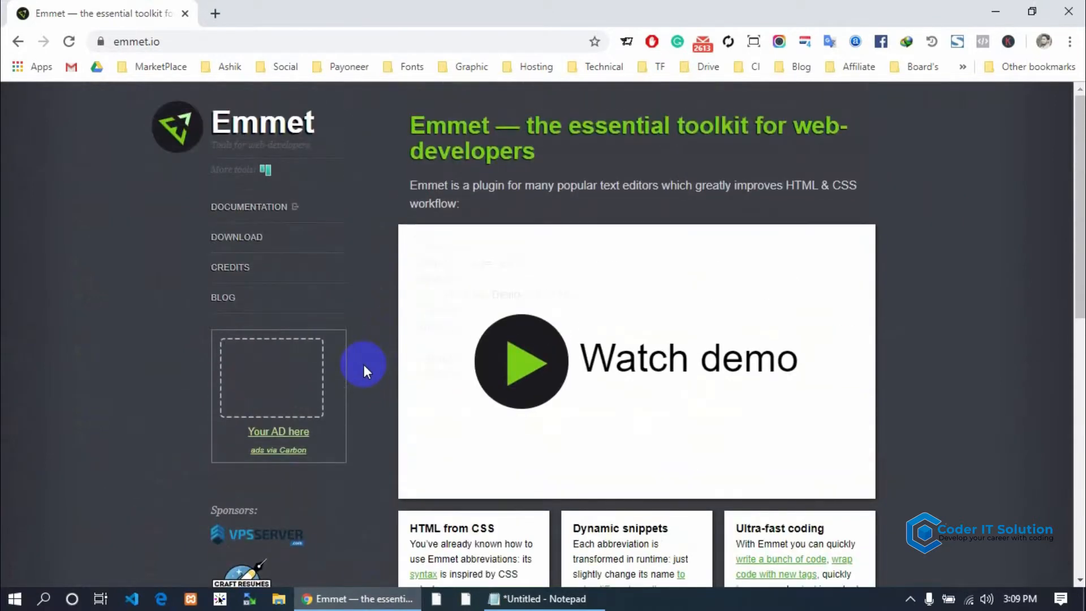
# Search the web for "notepadd++" in a new browser tab
pyautogui.click(216, 13)
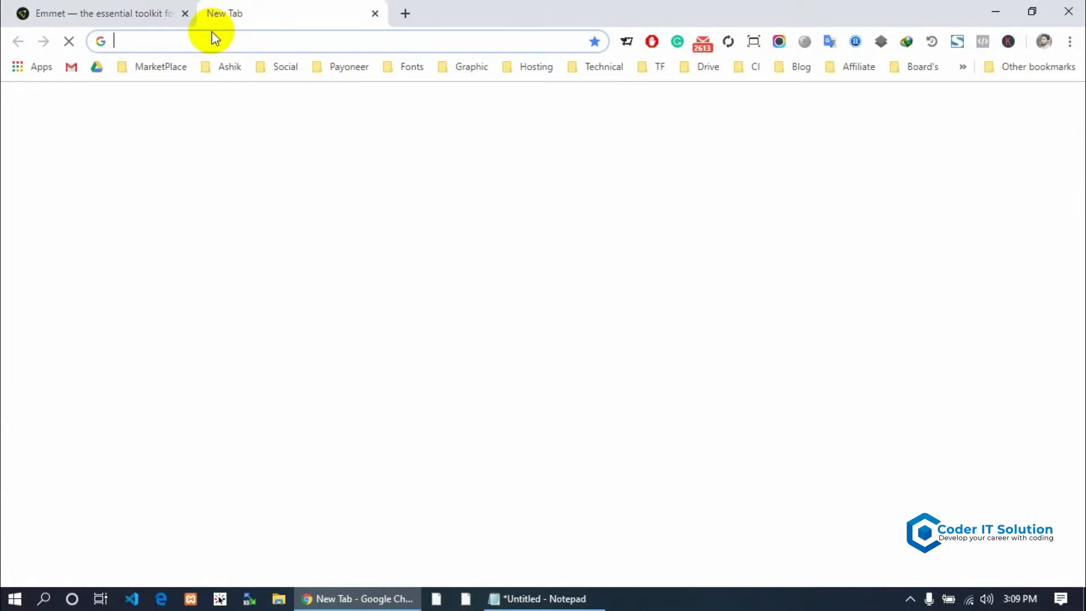
pyautogui.write('notepadd')
pyautogui.press('Return')
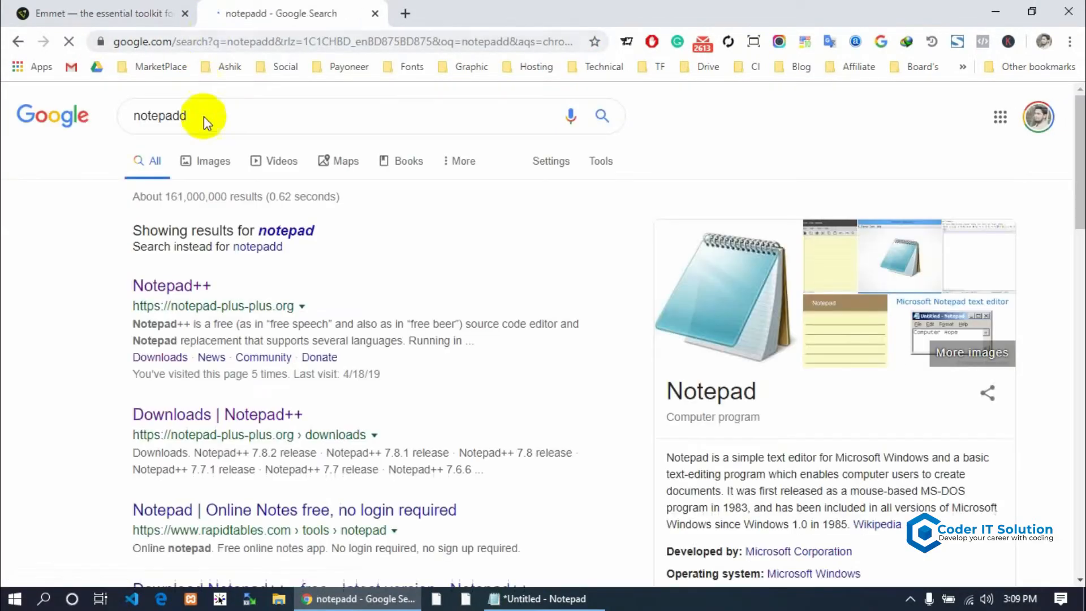
pyautogui.click(260, 116)
pyautogui.write('+')
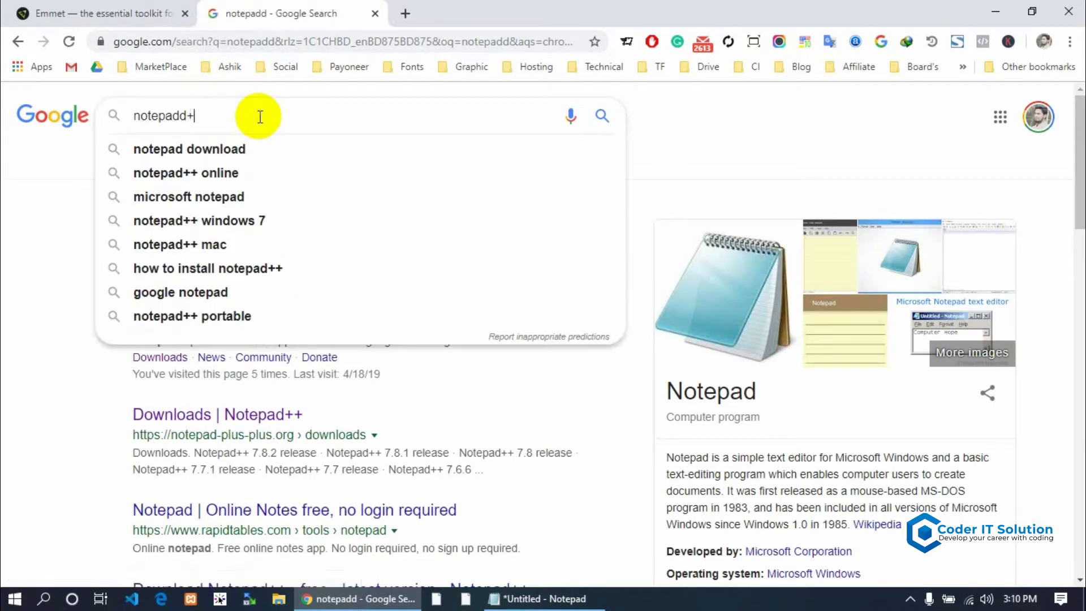
pyautogui.write('+')
pyautogui.press('Return')
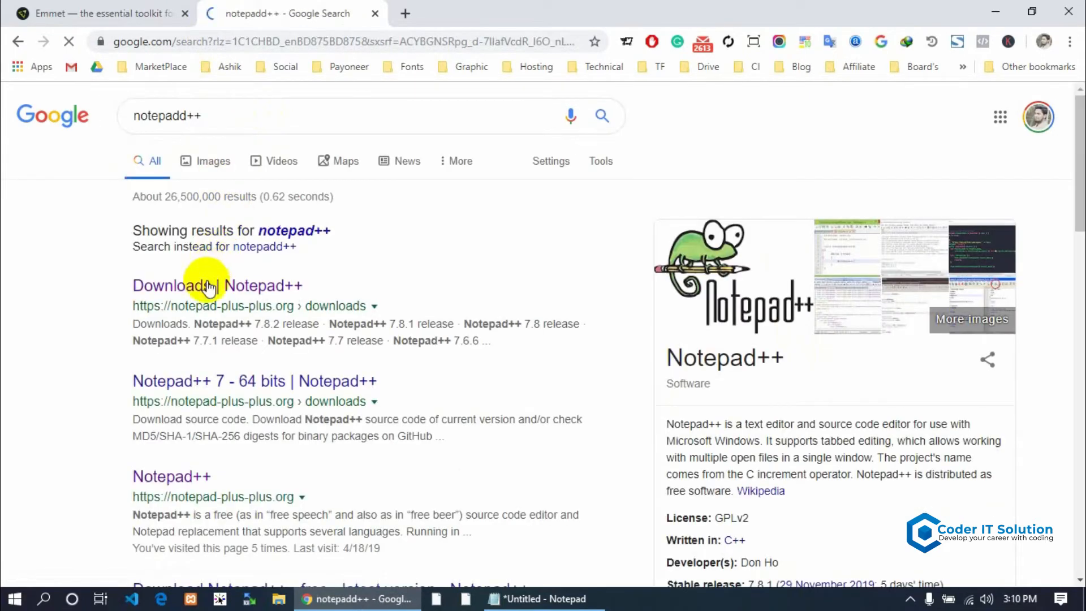
# Open the Notepad++ 7.8.2 release page from the Downloads result, dismiss the cookie notice and download the 32-bit x86 installer
pyautogui.click(210, 288)
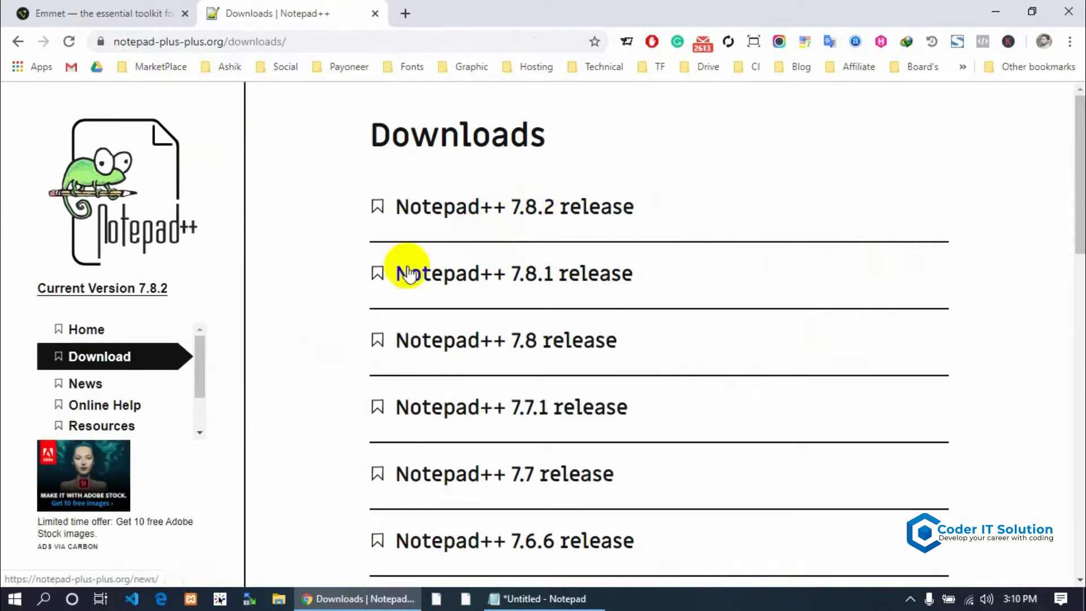
pyautogui.click(496, 214)
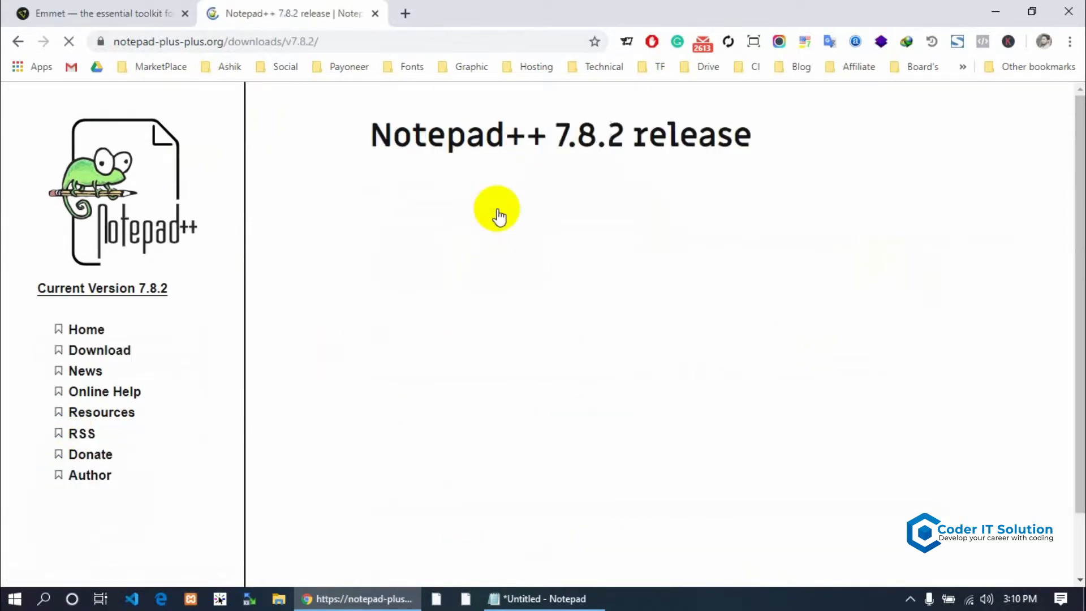
pyautogui.scroll(-1, 562, 238)
pyautogui.scroll(-5, 563, 242)
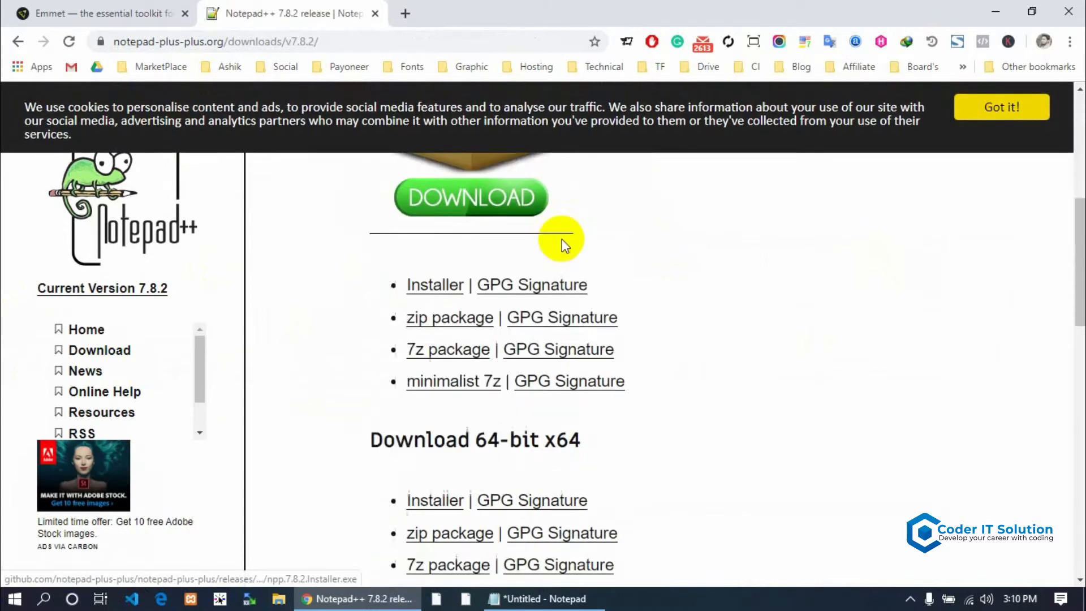
pyautogui.scroll(6, 562, 242)
pyautogui.scroll(-3, 529, 279)
pyautogui.click(475, 380)
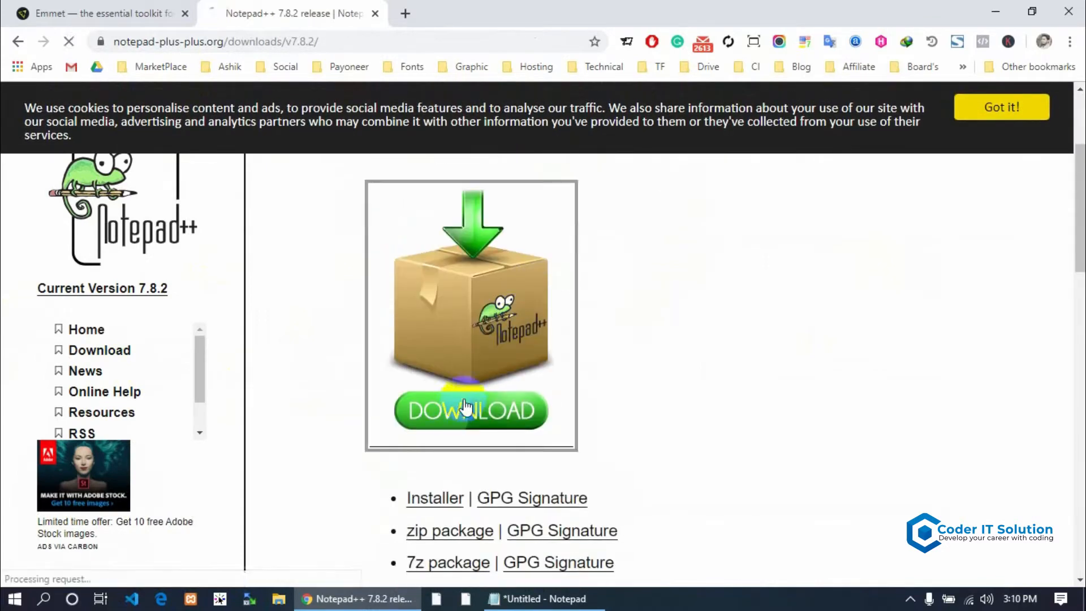
pyautogui.scroll(3, 650, 239)
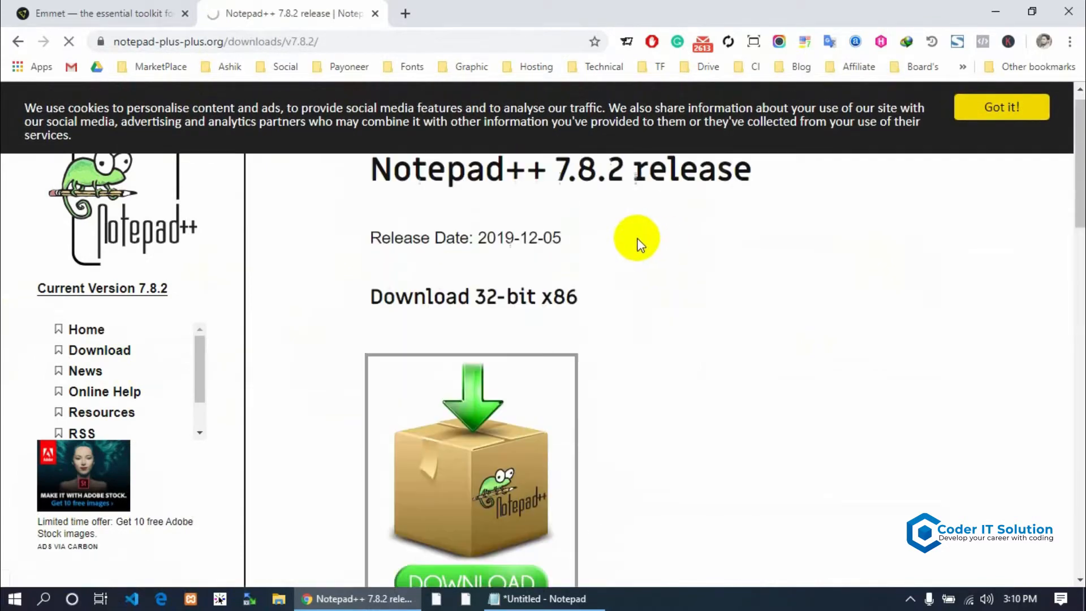
pyautogui.click(969, 121)
pyautogui.click(528, 372)
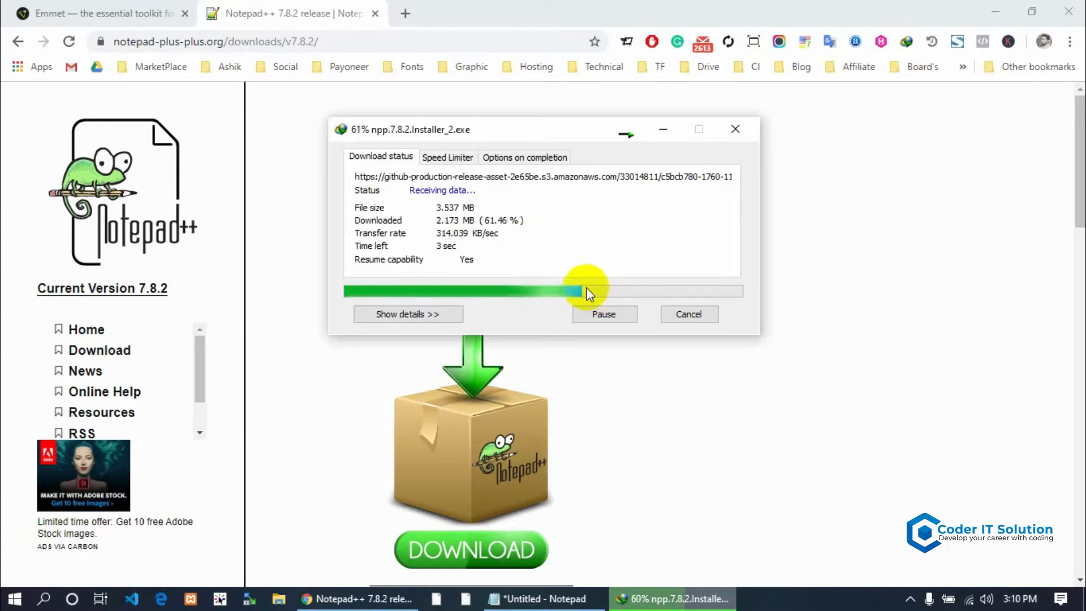
# Open the Download page of the Emmet site and launch the downloaded installer npp.7.8.2.Installer_2.exe
pyautogui.click(45, 12)
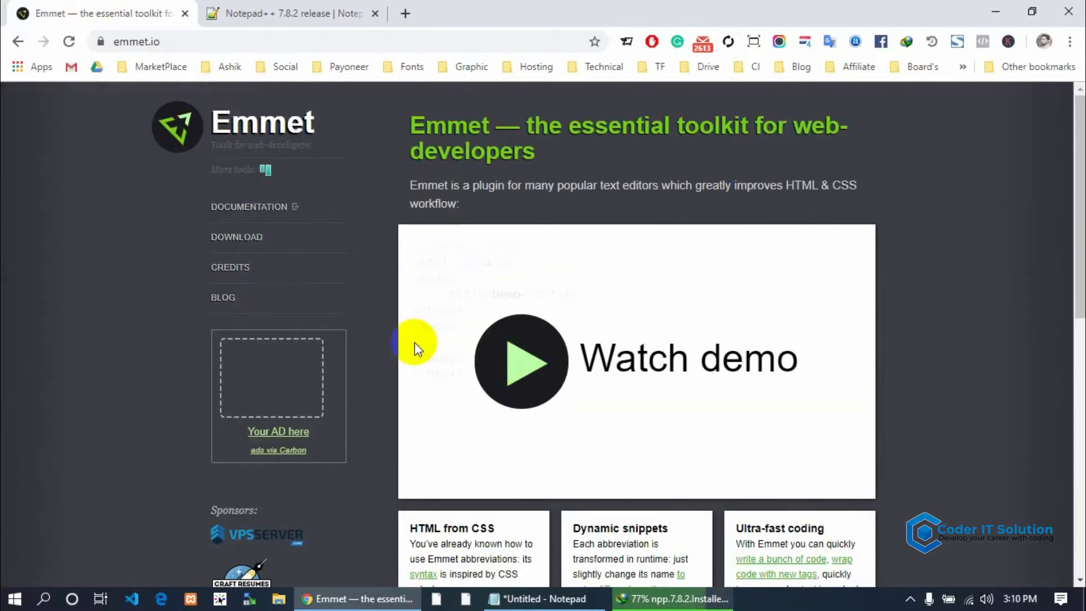
pyautogui.click(237, 243)
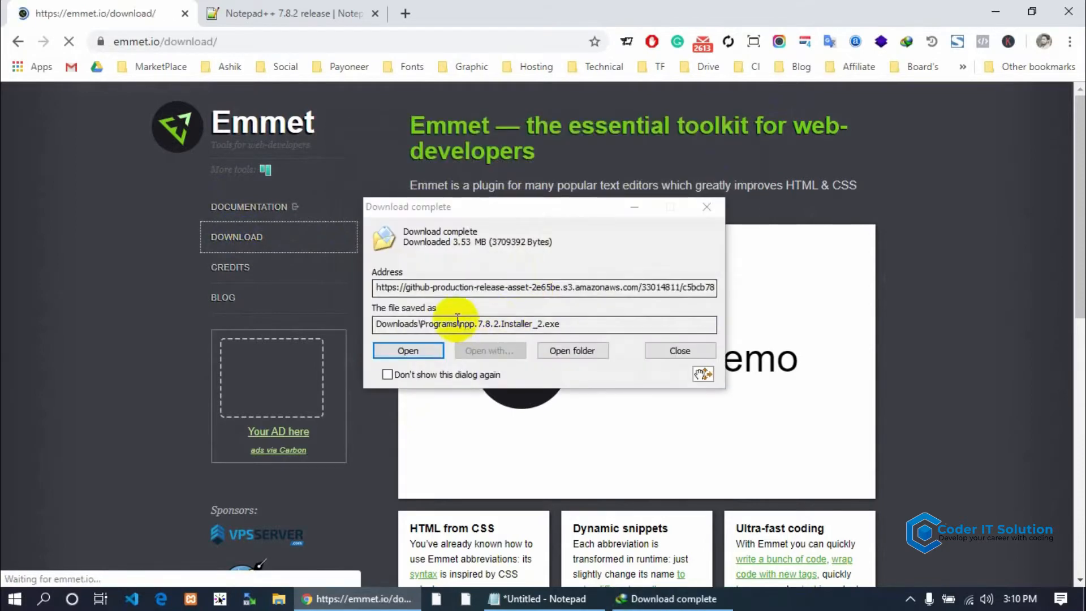
pyautogui.moveTo(538, 212); pyautogui.dragTo(593, 131)
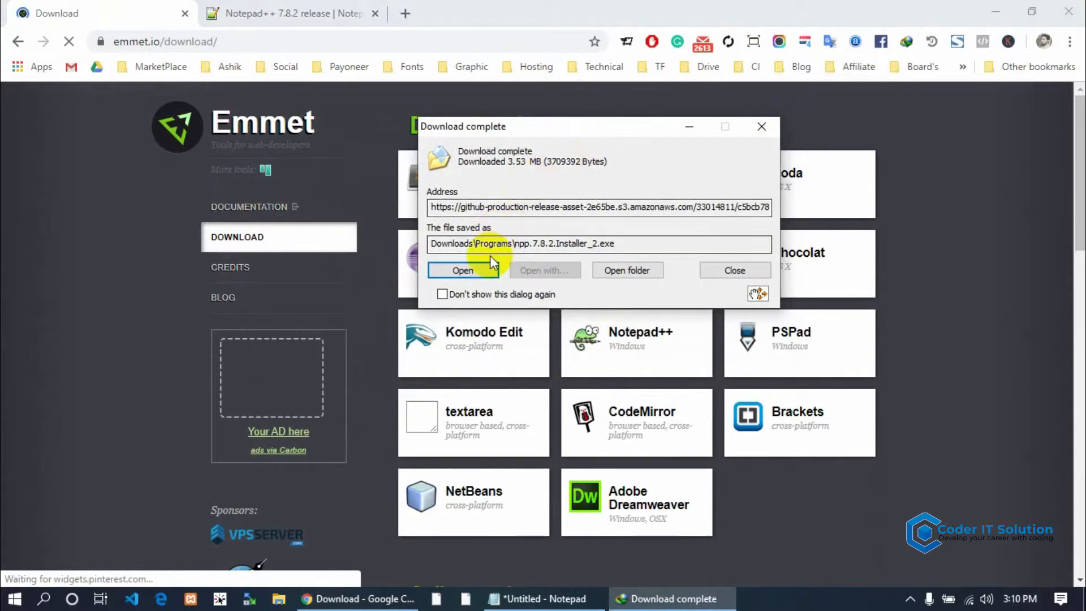
pyautogui.click(466, 270)
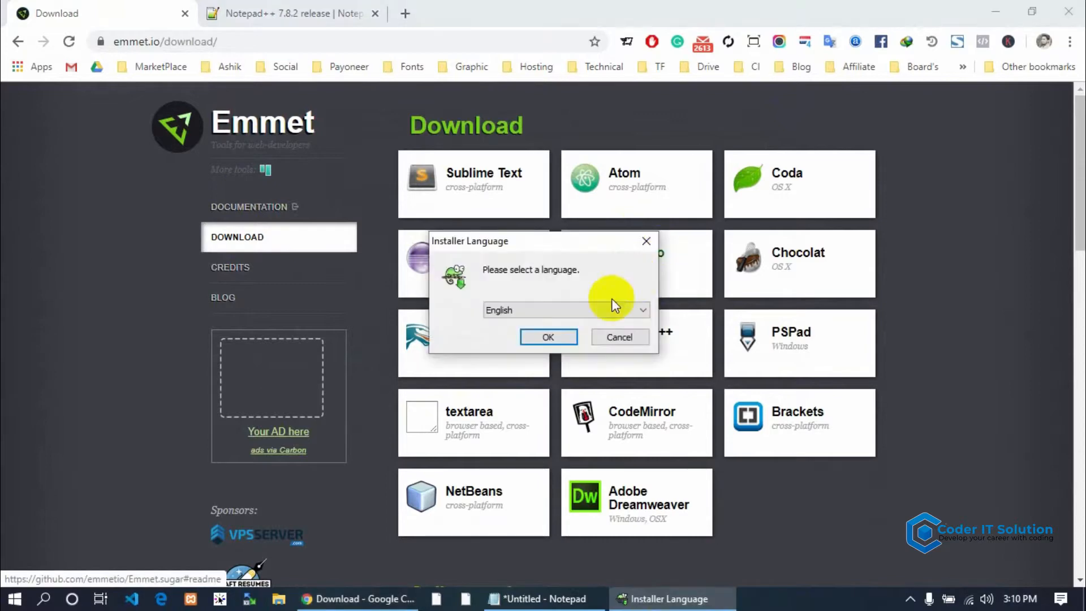
# Install Notepad++ v7.8.2 in English with the license accepted and default components kept, and close the editor after it launches
pyautogui.click(548, 338)
pyautogui.click(621, 430)
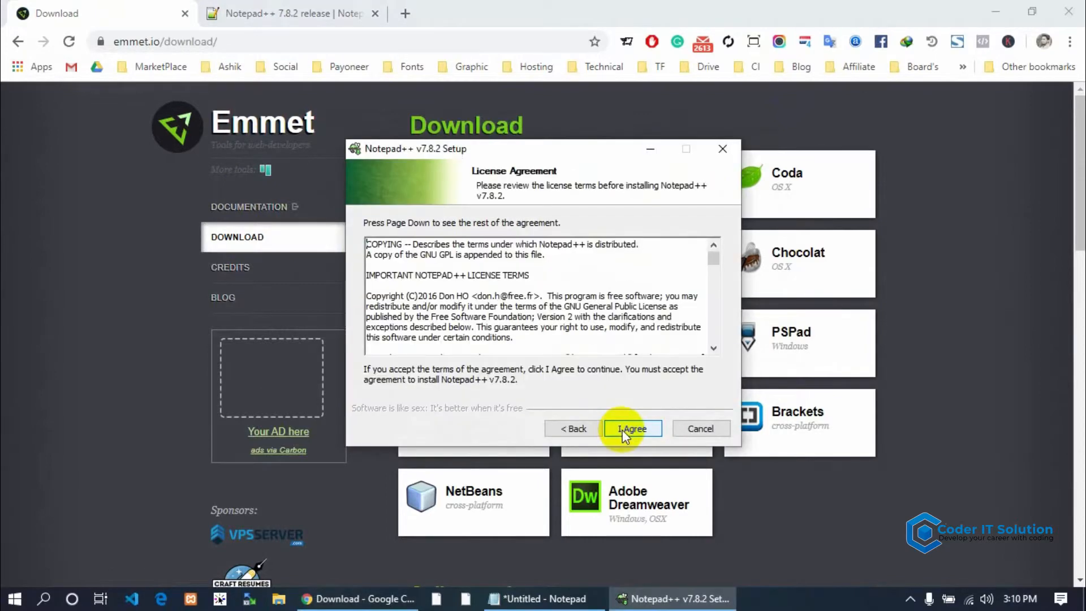
pyautogui.click(631, 427)
pyautogui.click(632, 428)
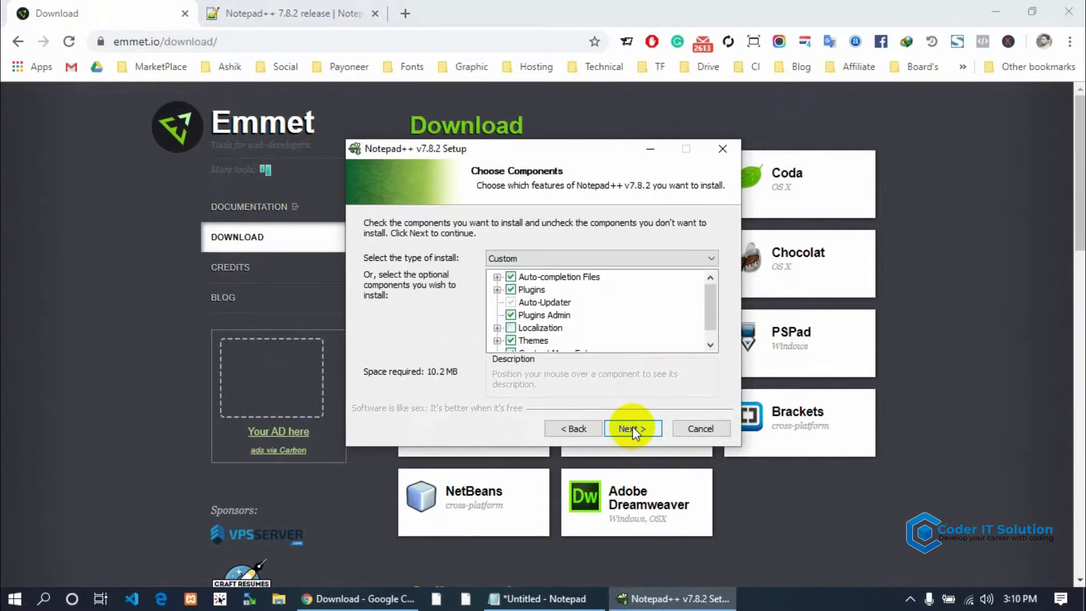
pyautogui.click(632, 427)
pyautogui.click(632, 428)
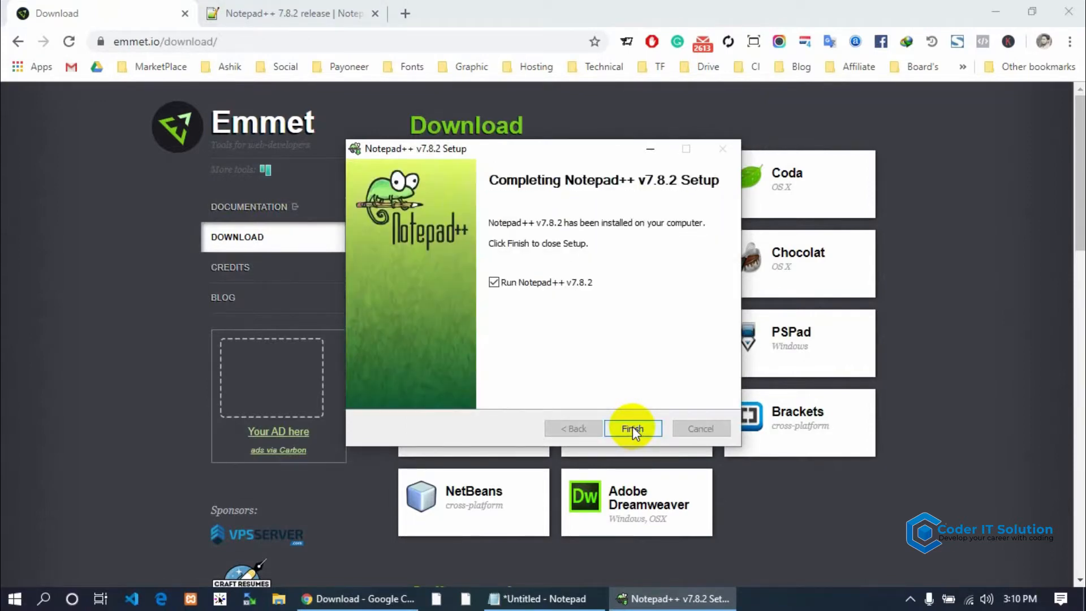
pyautogui.click(632, 428)
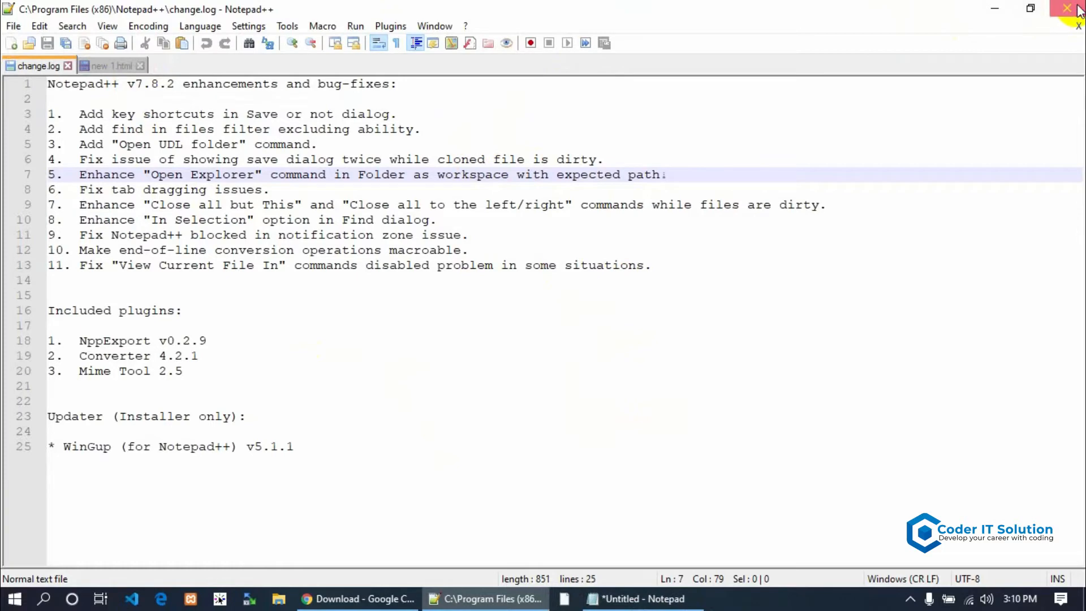
pyautogui.click(1059, 15)
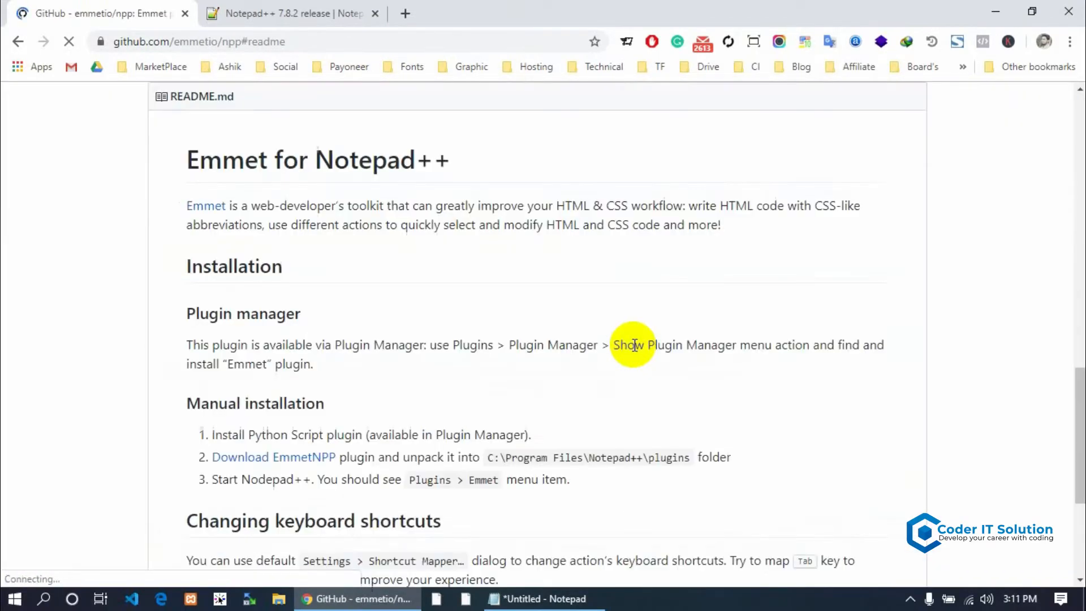
# Review the manual installation instructions in the Emmet for Notepad++ README, highlighting the Python Script plugin requirement
pyautogui.scroll(12, 389, 243)
pyautogui.scroll(-8, 390, 246)
pyautogui.scroll(10, 389, 244)
pyautogui.scroll(-12, 388, 243)
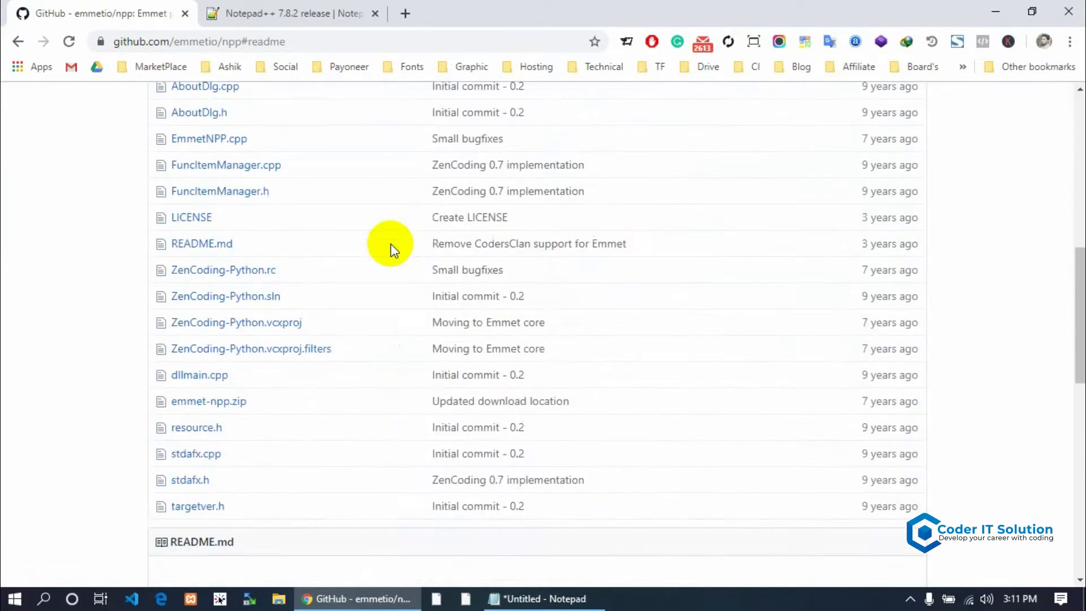
pyautogui.scroll(-5, 427, 332)
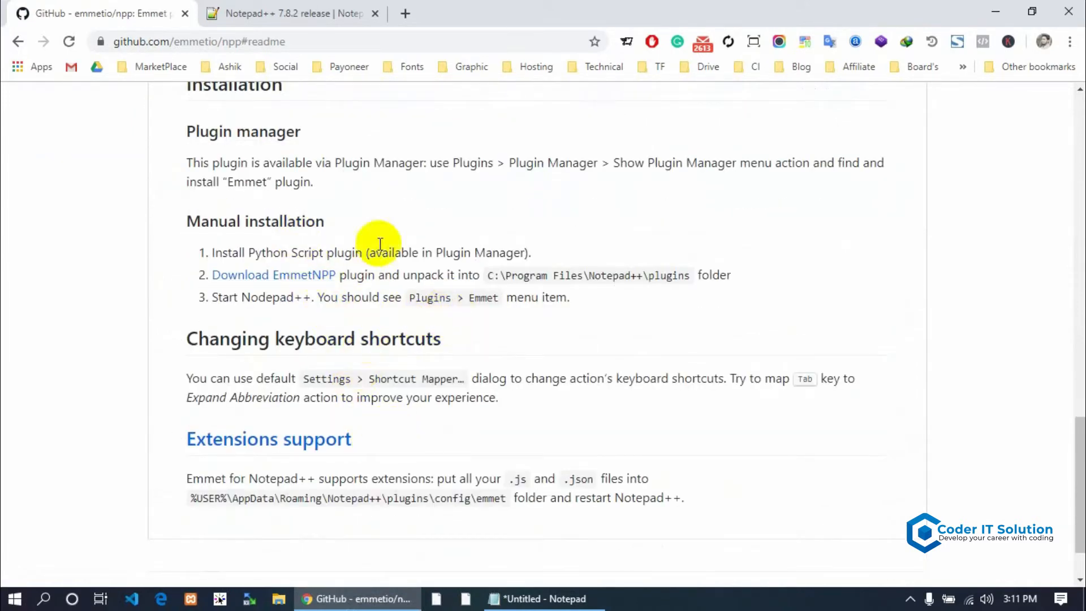
pyautogui.moveTo(247, 256); pyautogui.dragTo(315, 259)
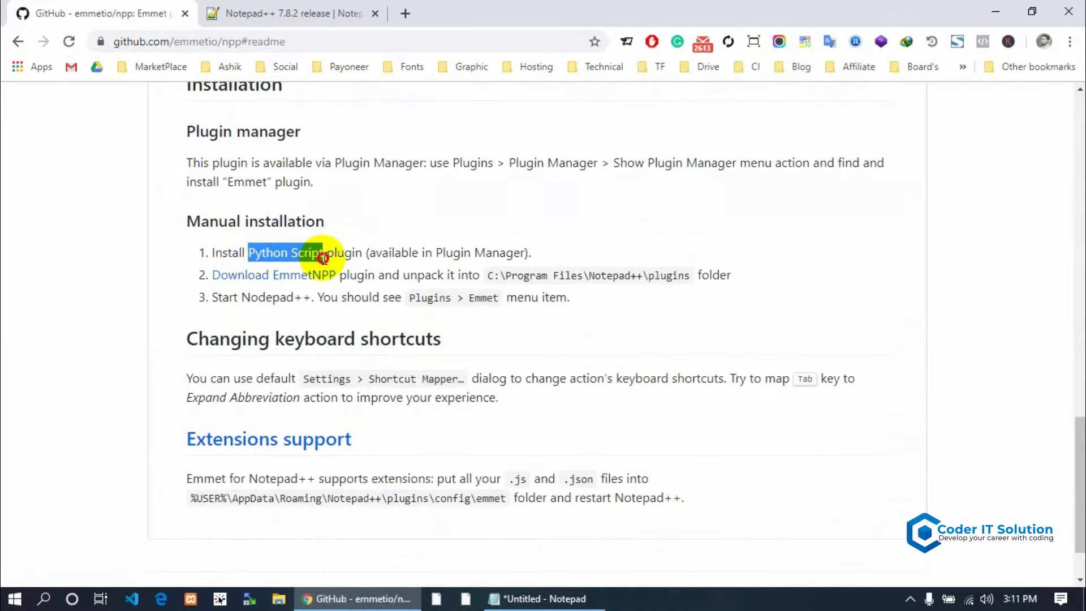
# Copy the PythonScript_Full_1.3.0.0.zip link from the open Notepad note and start its download in a new browser tab
pyautogui.click(546, 598)
pyautogui.click(390, 117)
pyautogui.moveTo(390, 116); pyautogui.dragTo(310, 91)
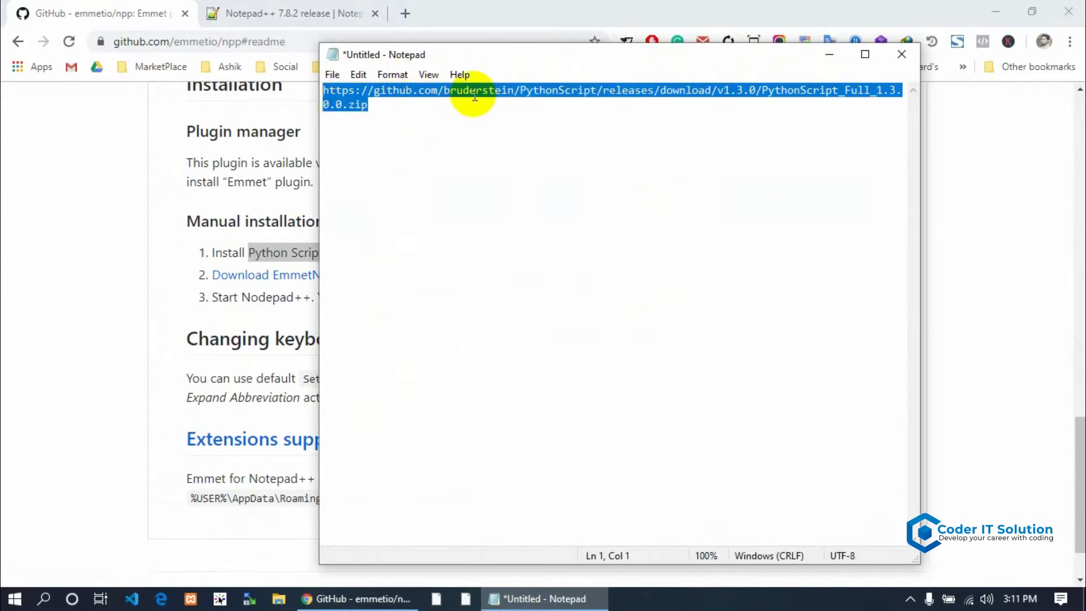
pyautogui.click(492, 8)
pyautogui.click(410, 18)
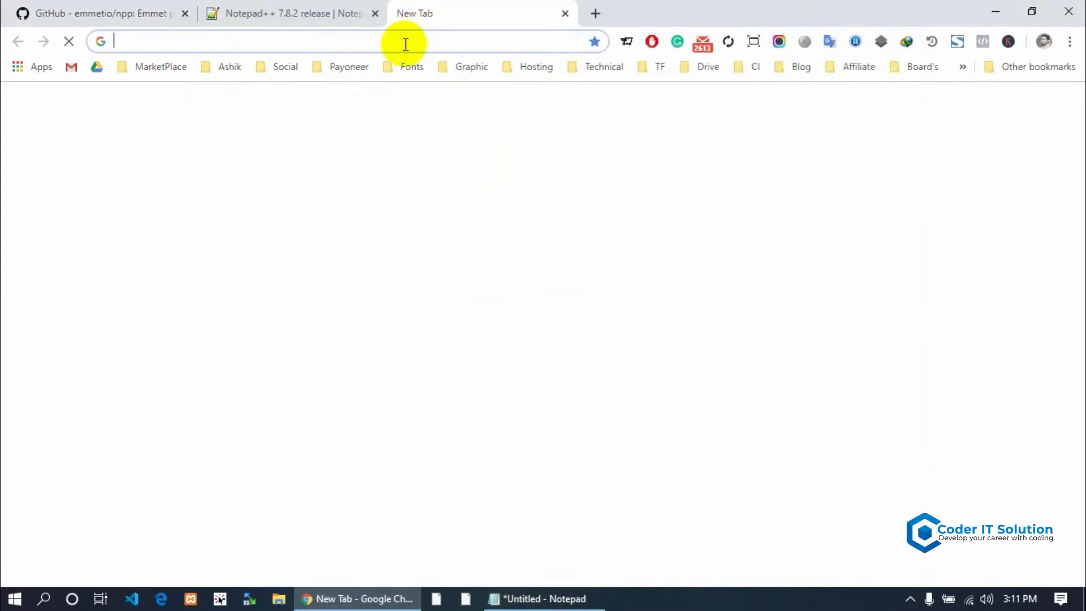
pyautogui.write('https://github.com/bruderstein/PythonScript/releases/download/v1.3.0/PythonScript_Full_1.3.0.0.msi')
pyautogui.press('Return')
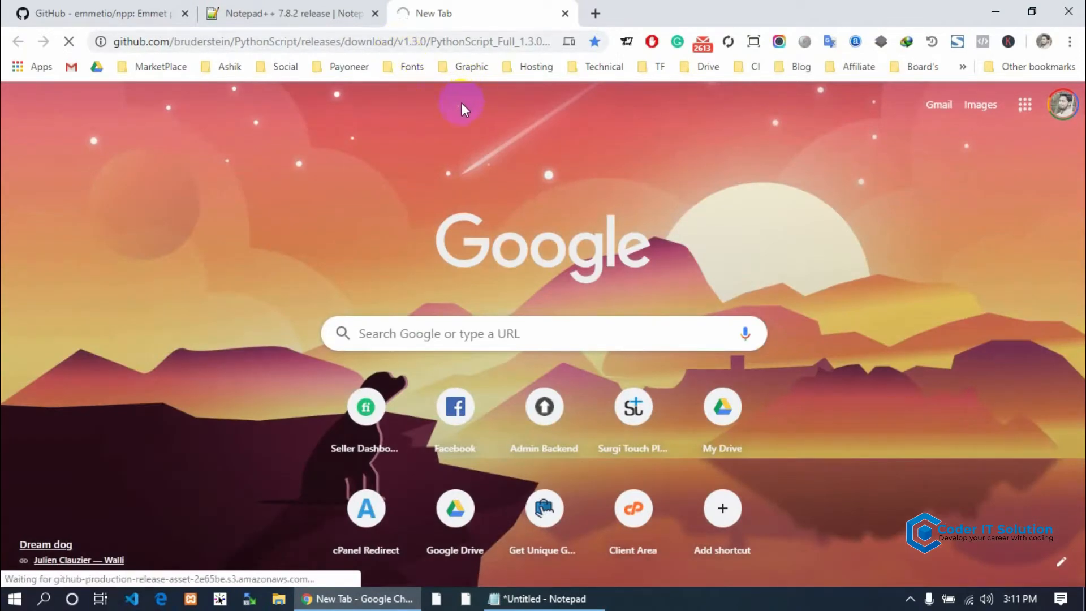
pyautogui.click(547, 371)
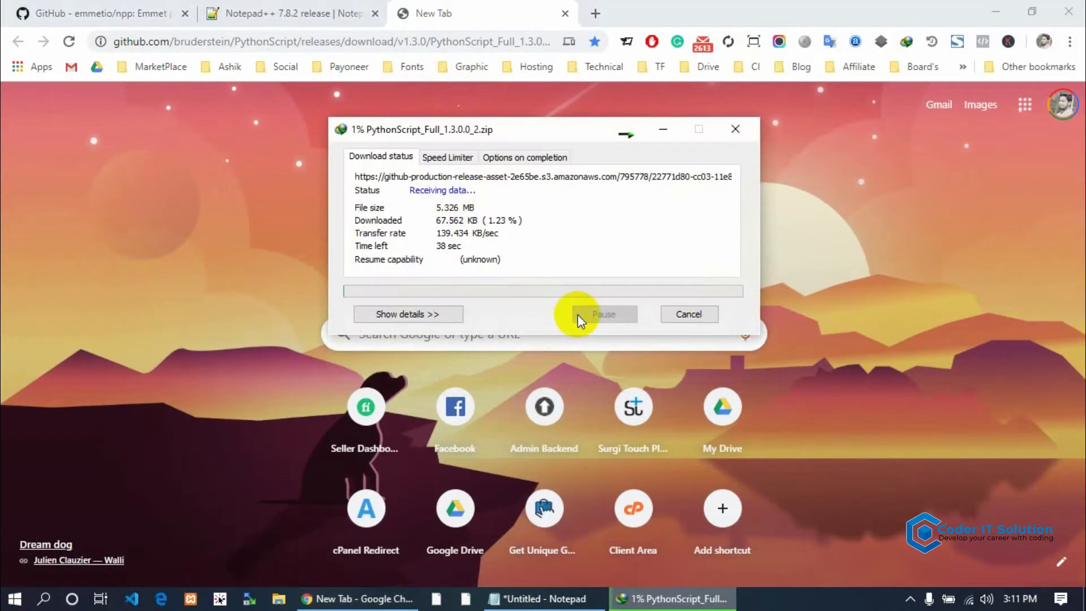
# Show the PythonScript download link in the Notepad note again and return to the Emmet GitHub page in the browser
pyautogui.click(544, 598)
pyautogui.click(596, 185)
pyautogui.moveTo(397, 121); pyautogui.dragTo(290, 91)
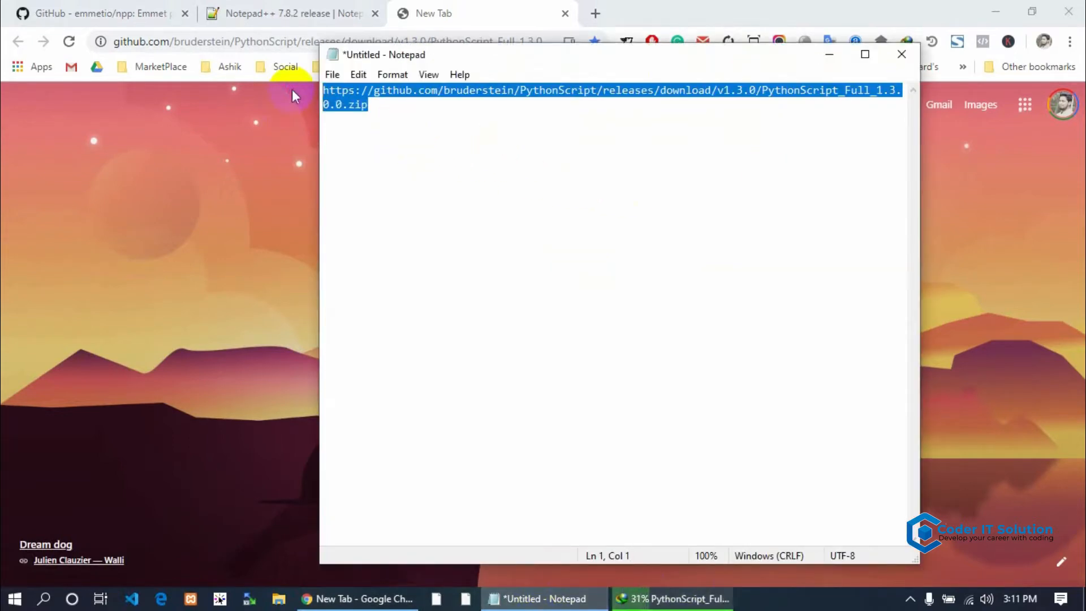
pyautogui.click(146, 7)
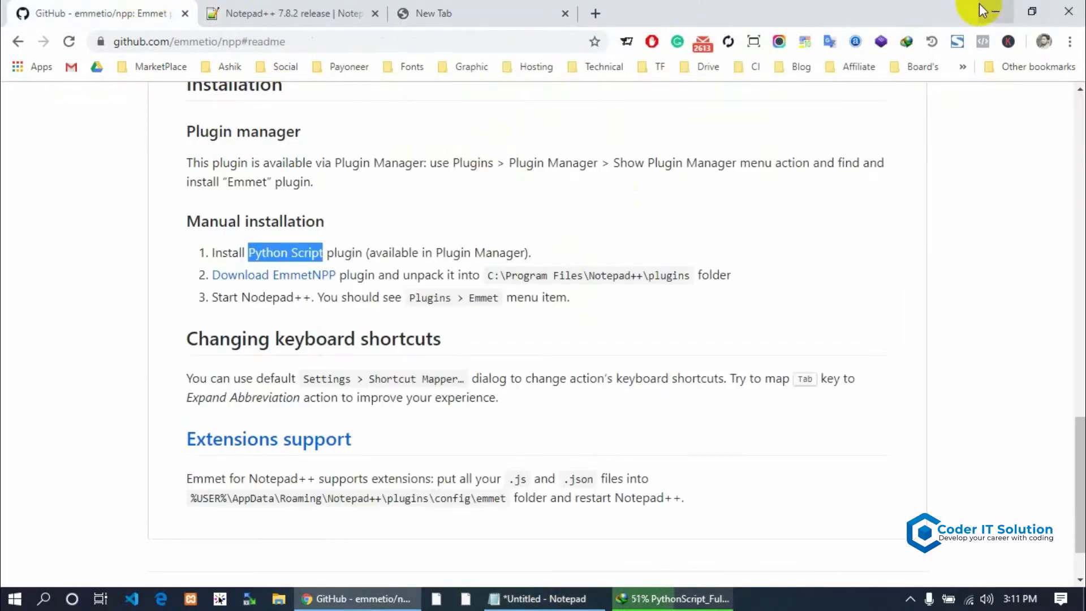
# Minimise the browser and Notepad, and open the downloaded PythonScript archive's folder in a maximised window once the download completes
pyautogui.click(983, 7)
pyautogui.click(658, 599)
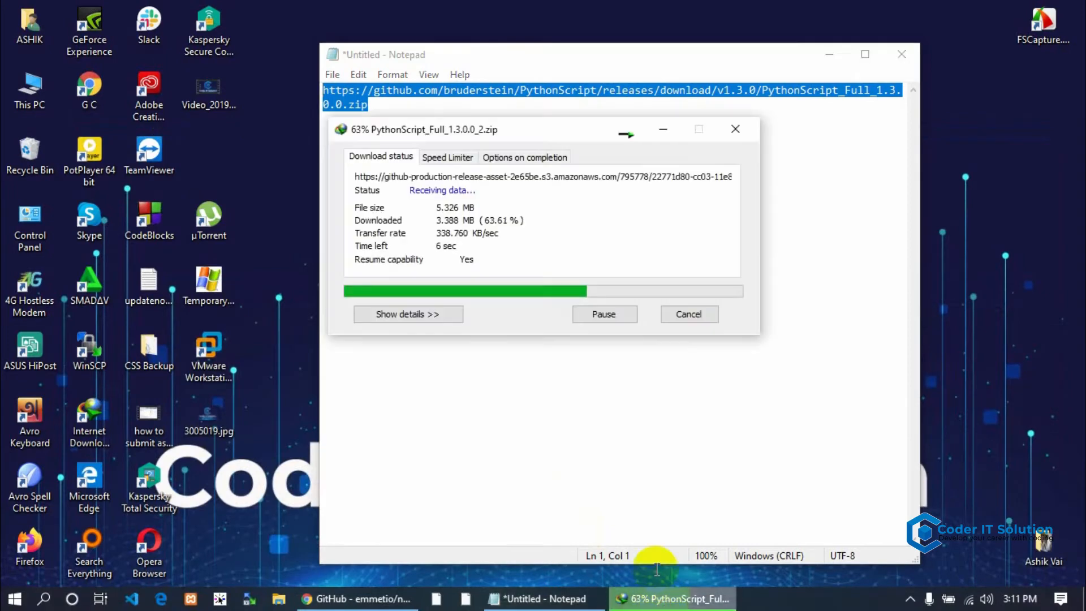
pyautogui.moveTo(578, 141); pyautogui.dragTo(757, 43)
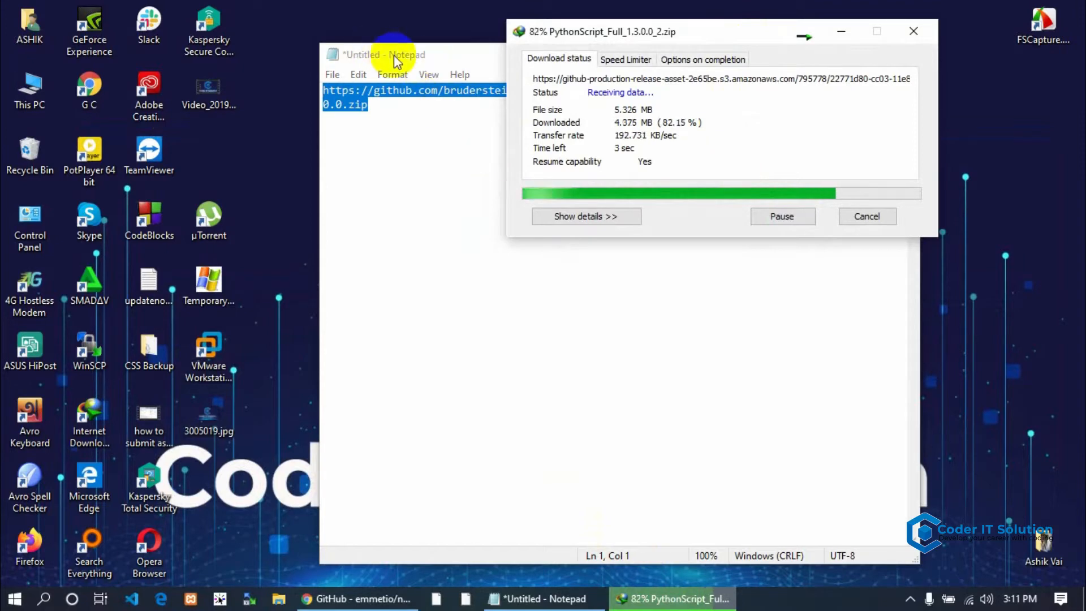
pyautogui.moveTo(394, 56); pyautogui.dragTo(382, 80)
pyautogui.click(817, 79)
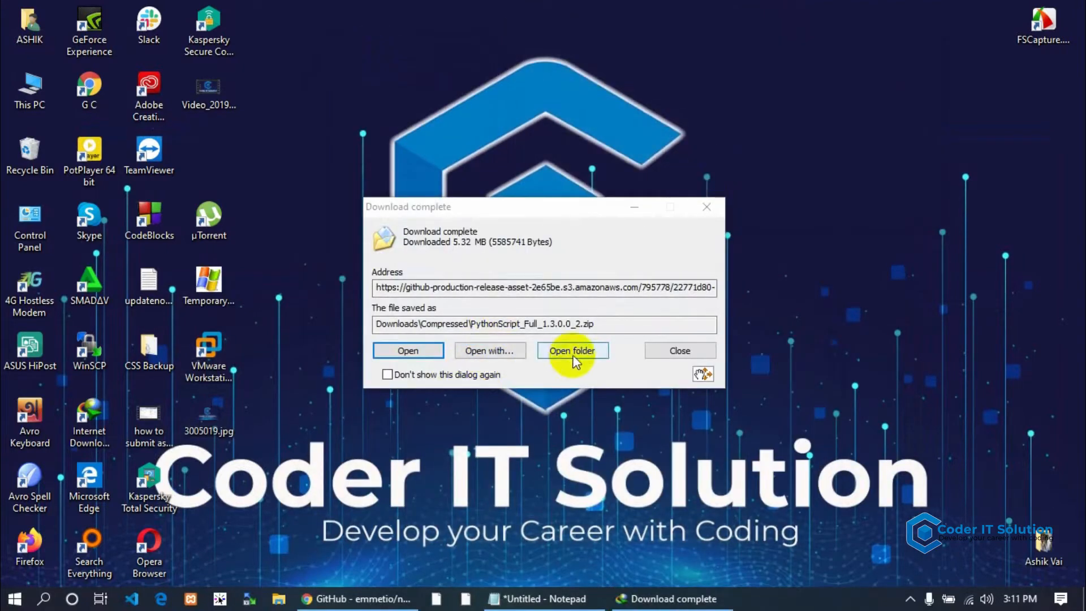
pyautogui.click(573, 354)
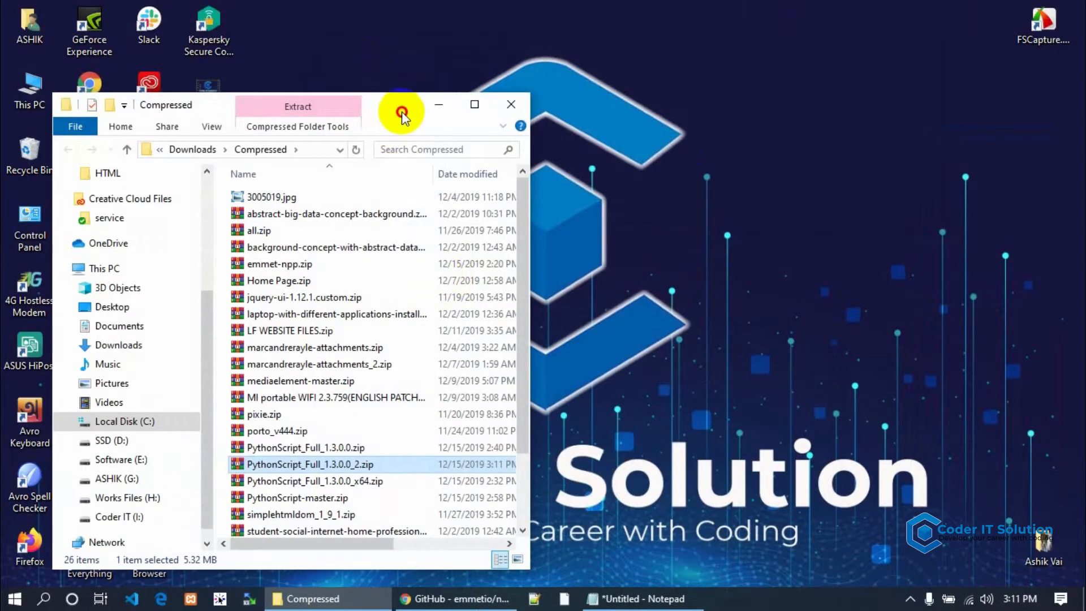
pyautogui.doubleClick(401, 111)
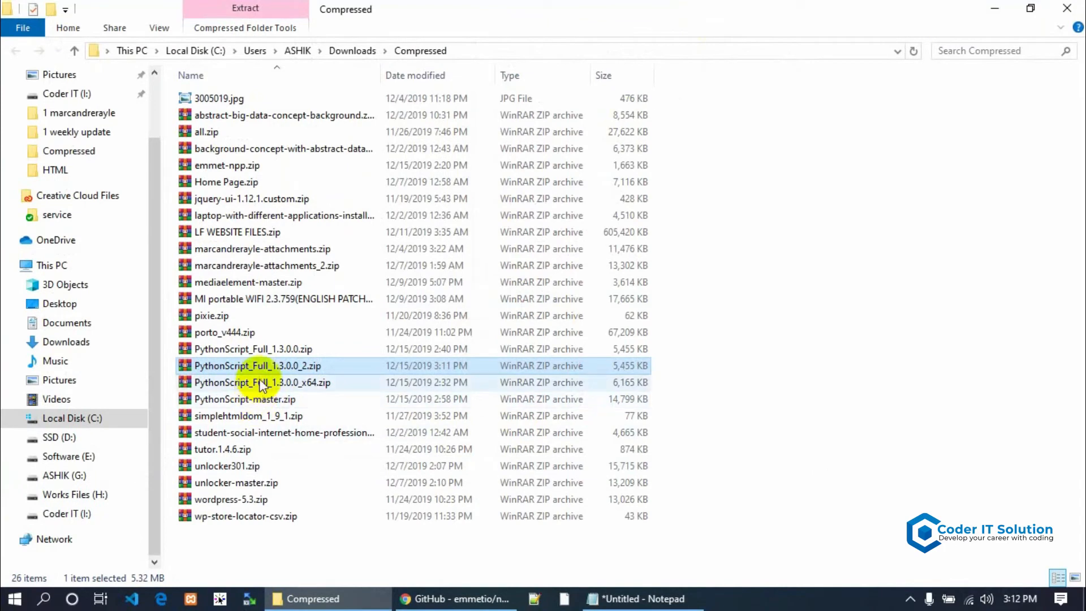
# Extract PythonScript_Full_1.3.0.0_2.zip both in place and into its own subfolder, and open that subfolder in a smaller window
pyautogui.rightClick(266, 365)
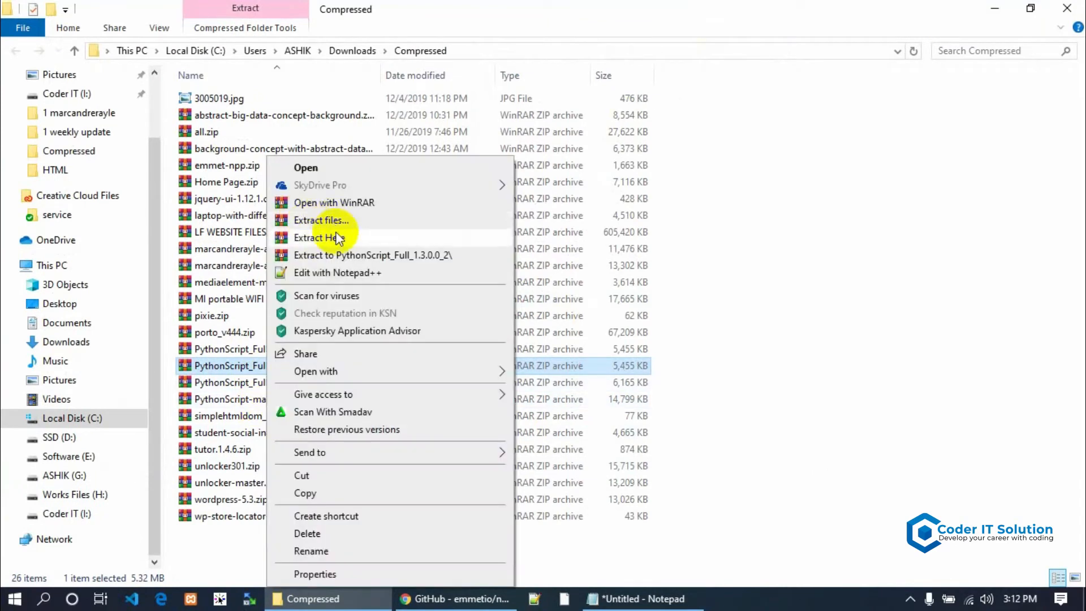
pyautogui.click(337, 236)
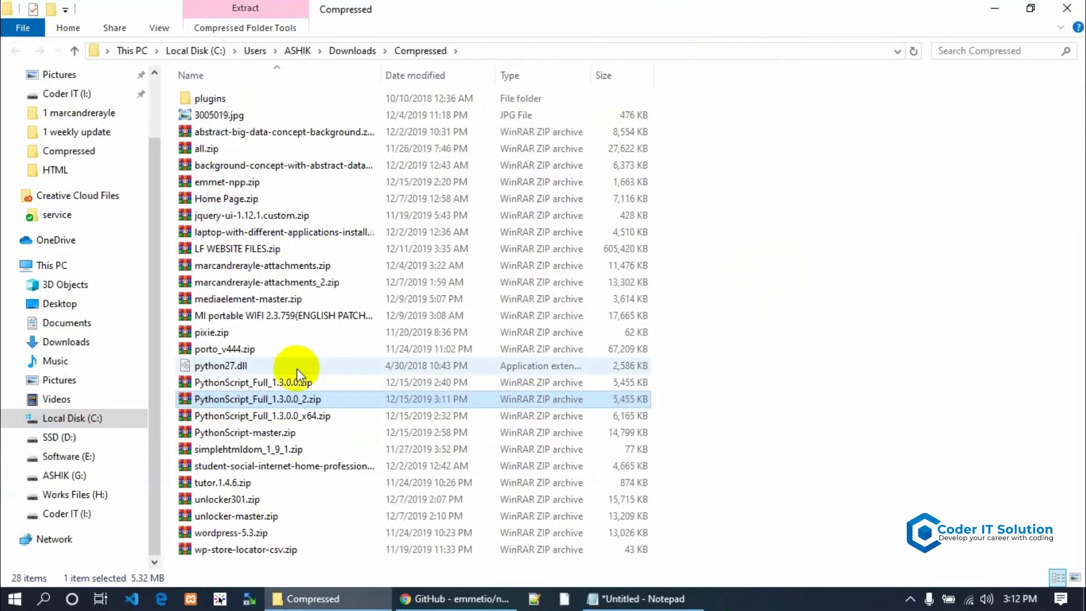
pyautogui.rightClick(277, 402)
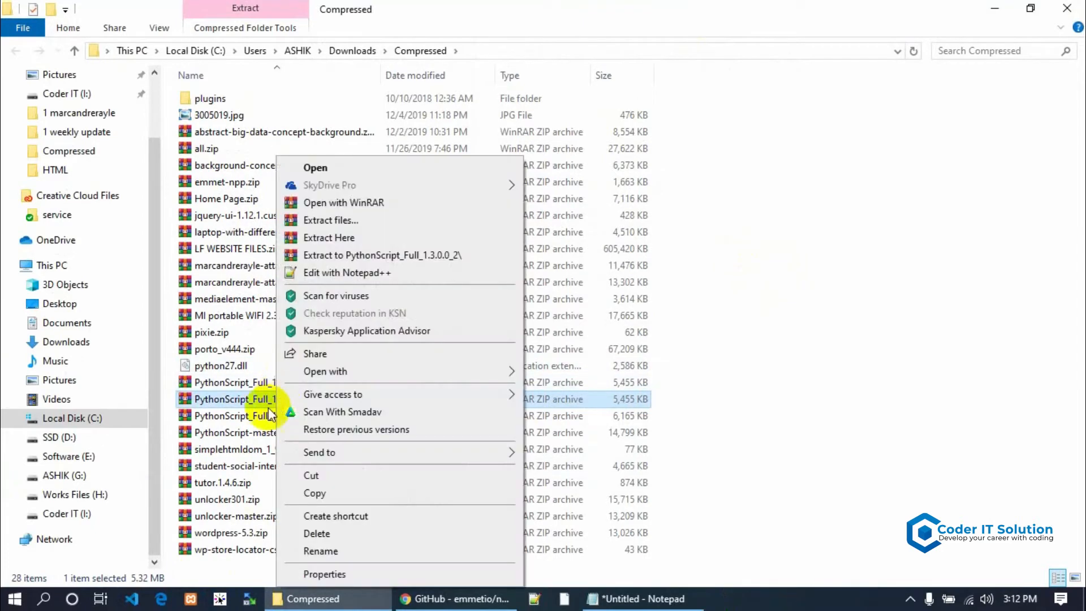
pyautogui.click(390, 260)
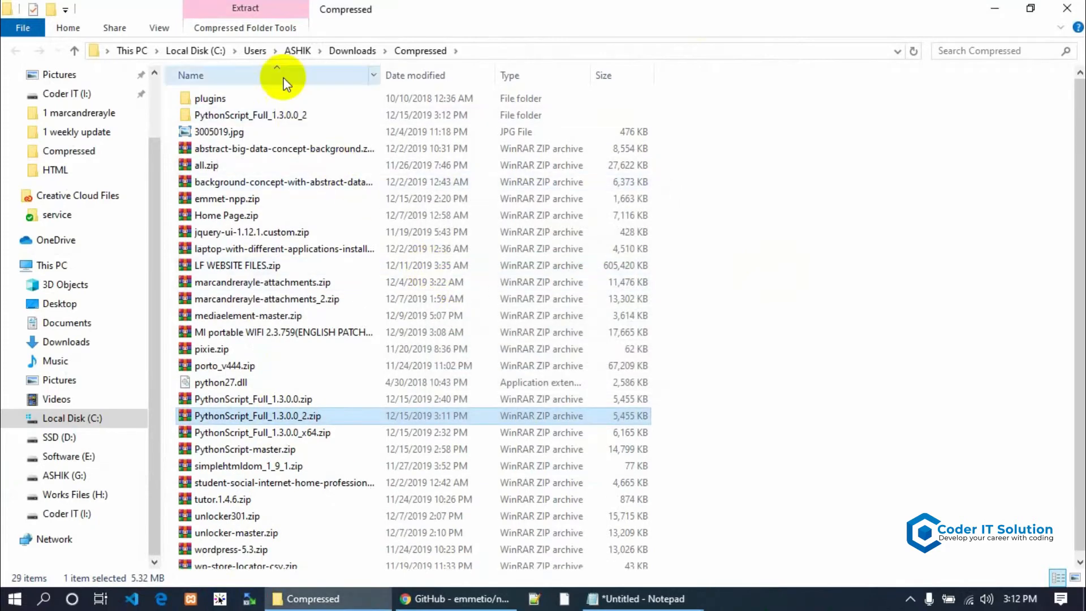
pyautogui.doubleClick(285, 115)
pyautogui.moveTo(521, 8); pyautogui.dragTo(795, 44)
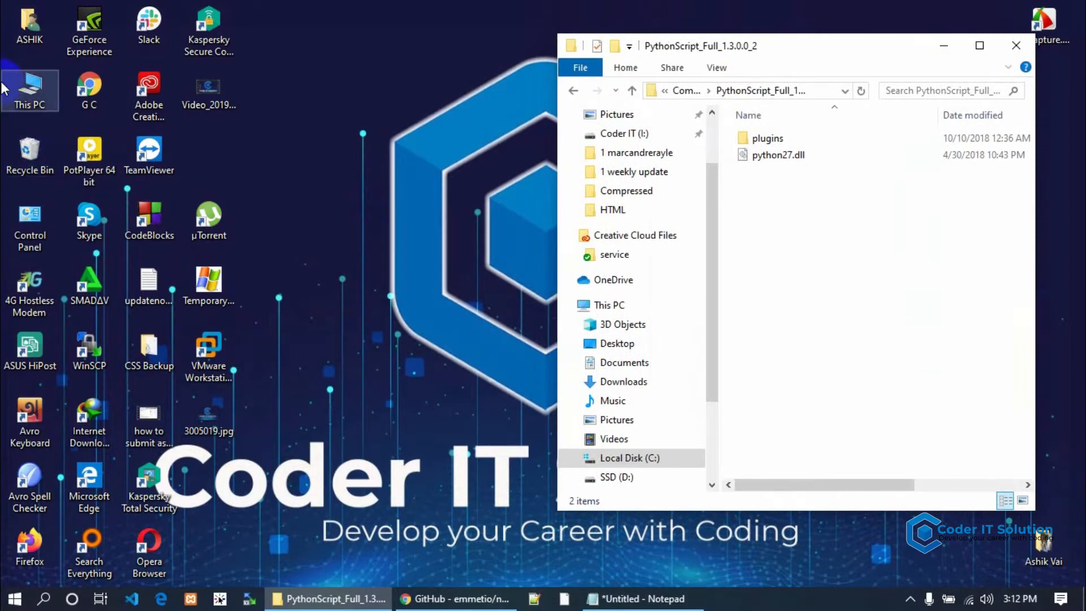
# Open the plugins folder under C:\Program Files (x86)\Notepad++ in a second Explorer window
pyautogui.doubleClick(28, 91)
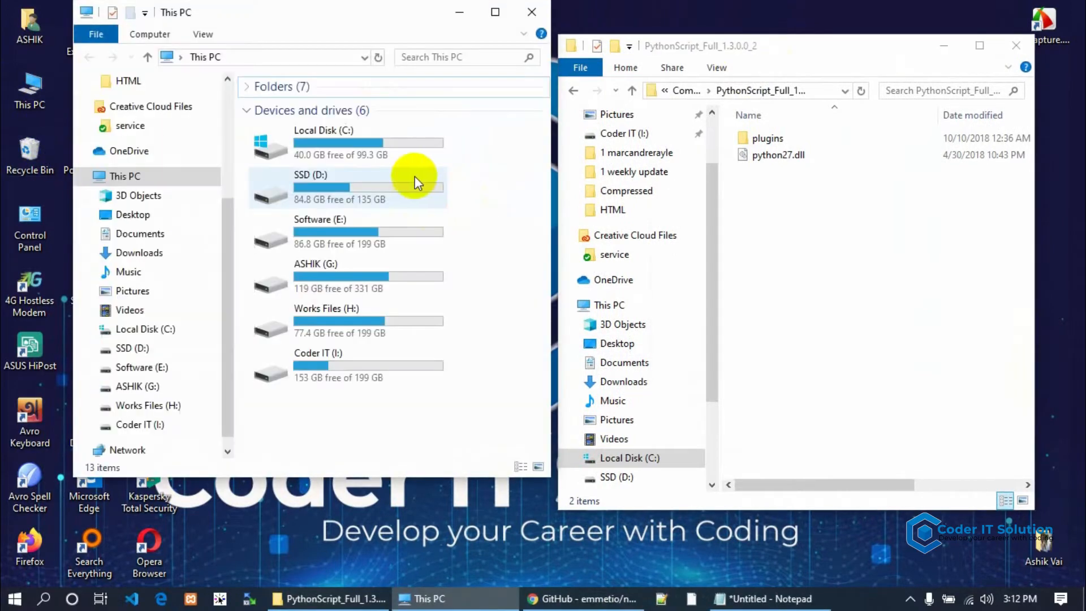
pyautogui.doubleClick(374, 153)
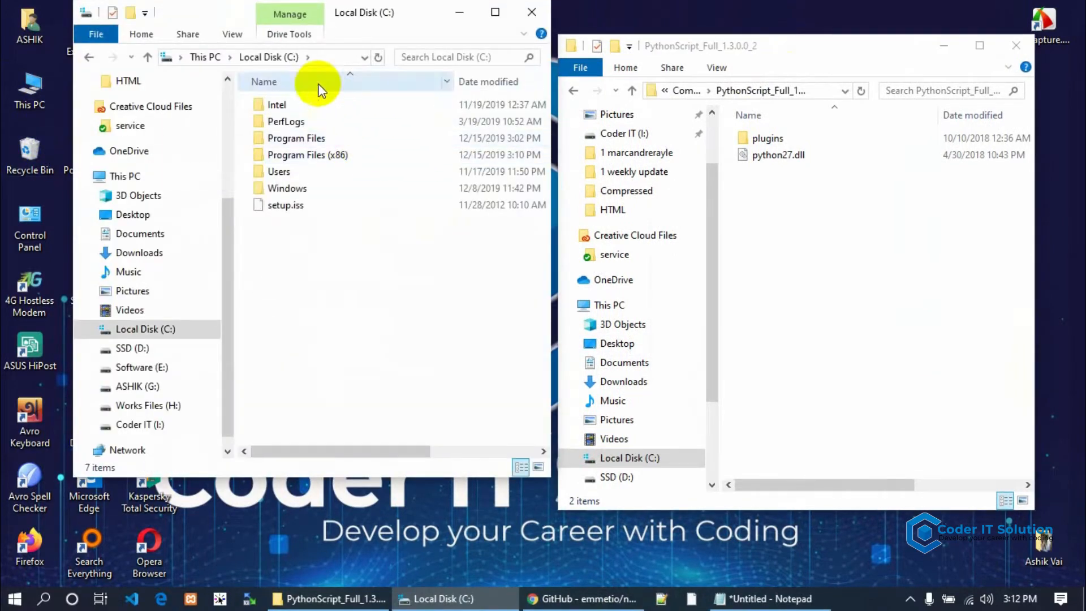
pyautogui.doubleClick(351, 152)
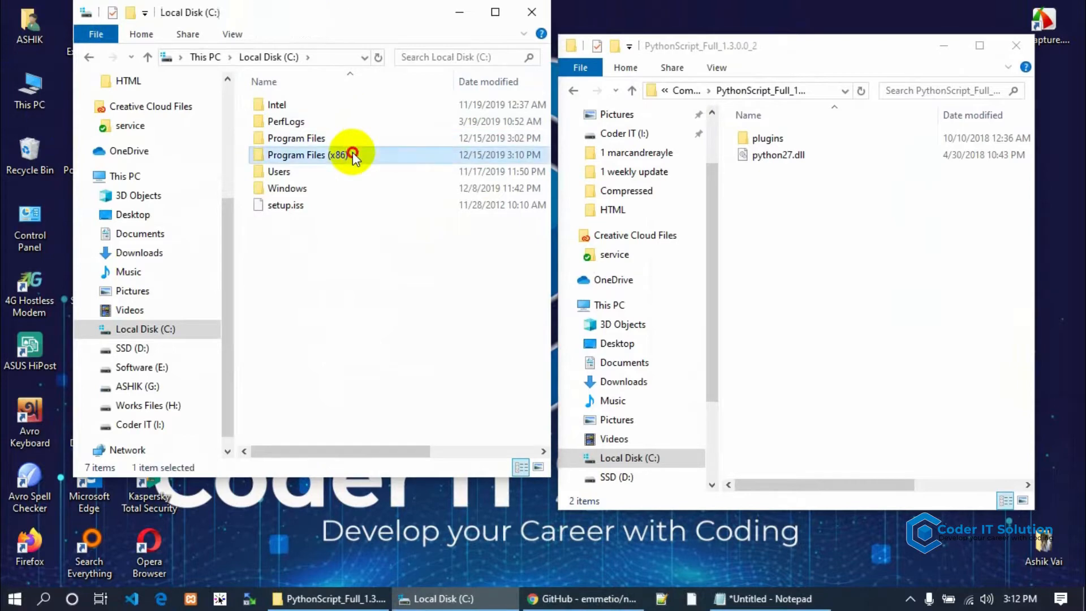
pyautogui.scroll(-5, 375, 280)
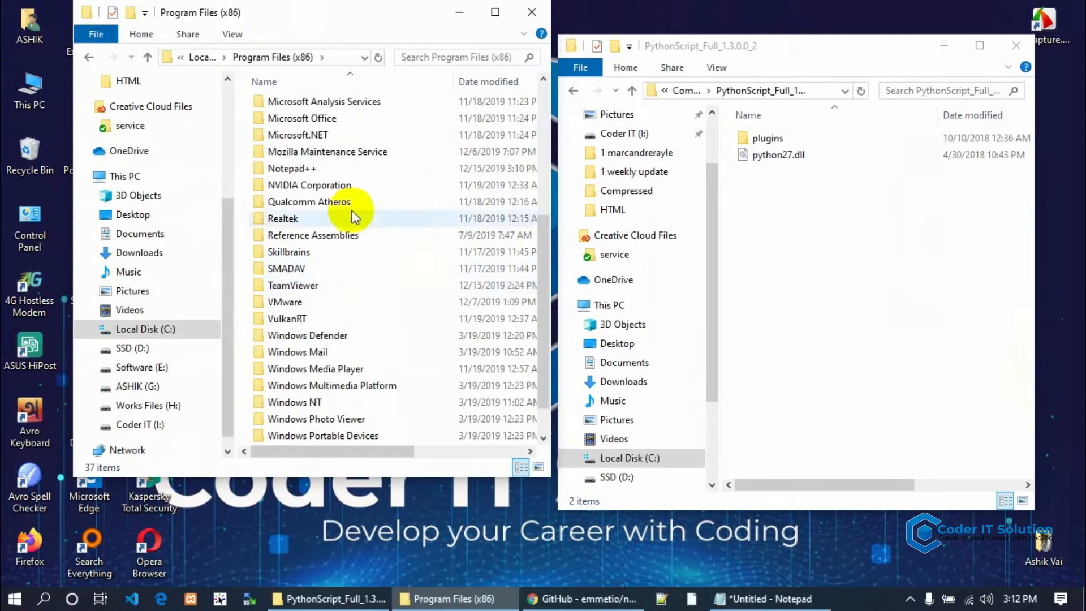
pyautogui.click(335, 169)
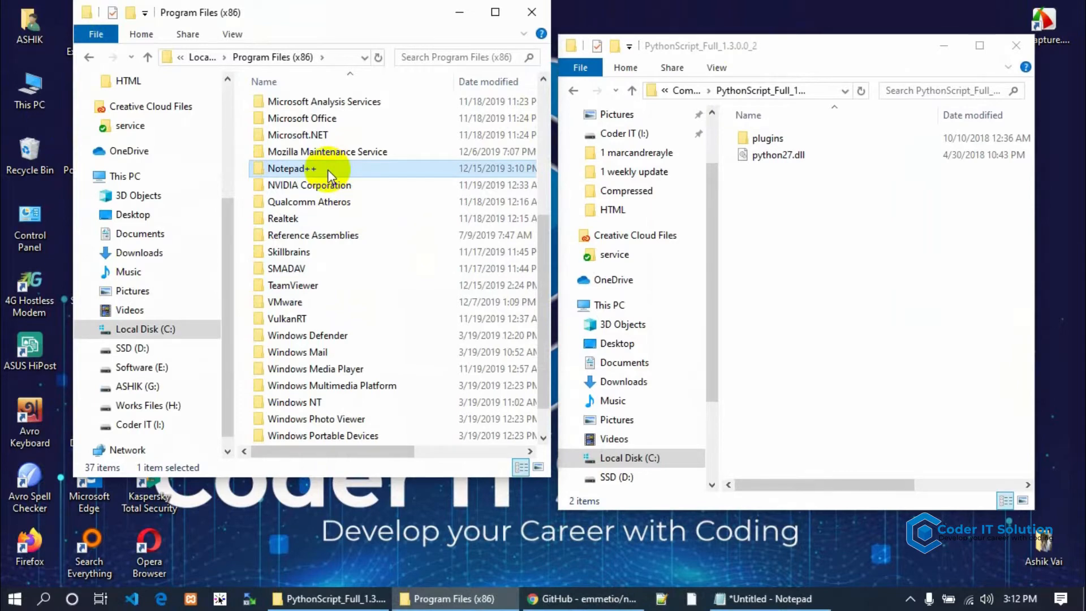
pyautogui.doubleClick(327, 169)
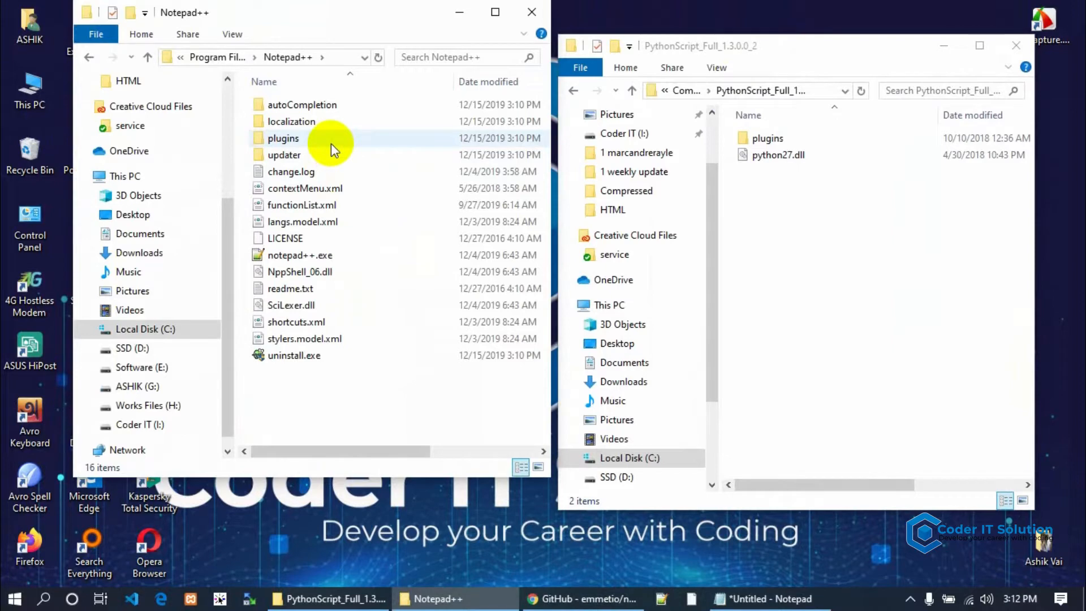
pyautogui.doubleClick(331, 143)
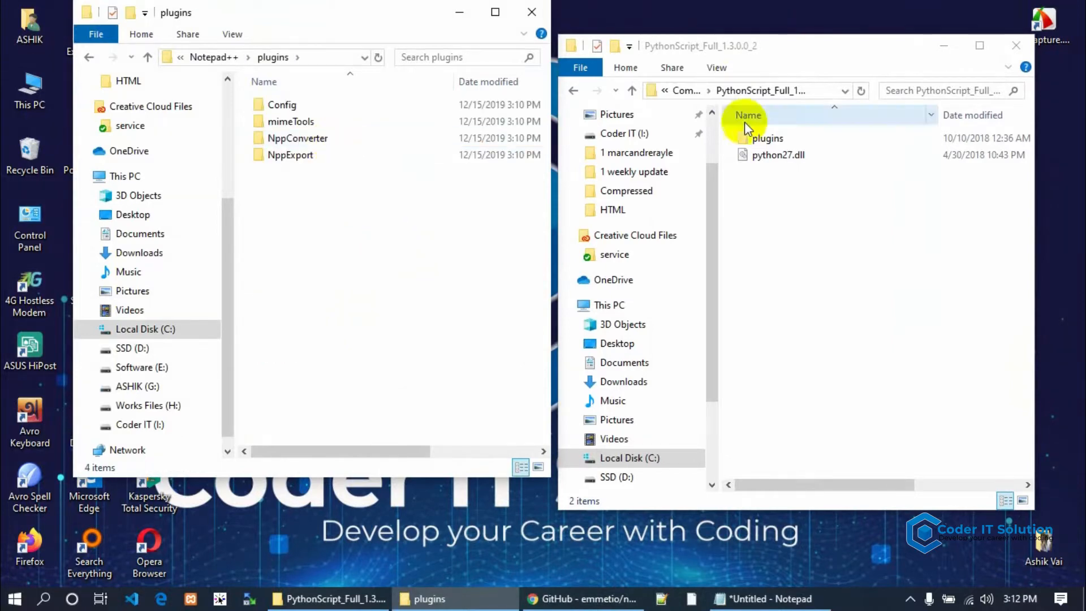
# Open the extracted archive's plugins folder, and create and open a folder named PythonScript in the Notepad++ plugins folder
pyautogui.doubleClick(808, 140)
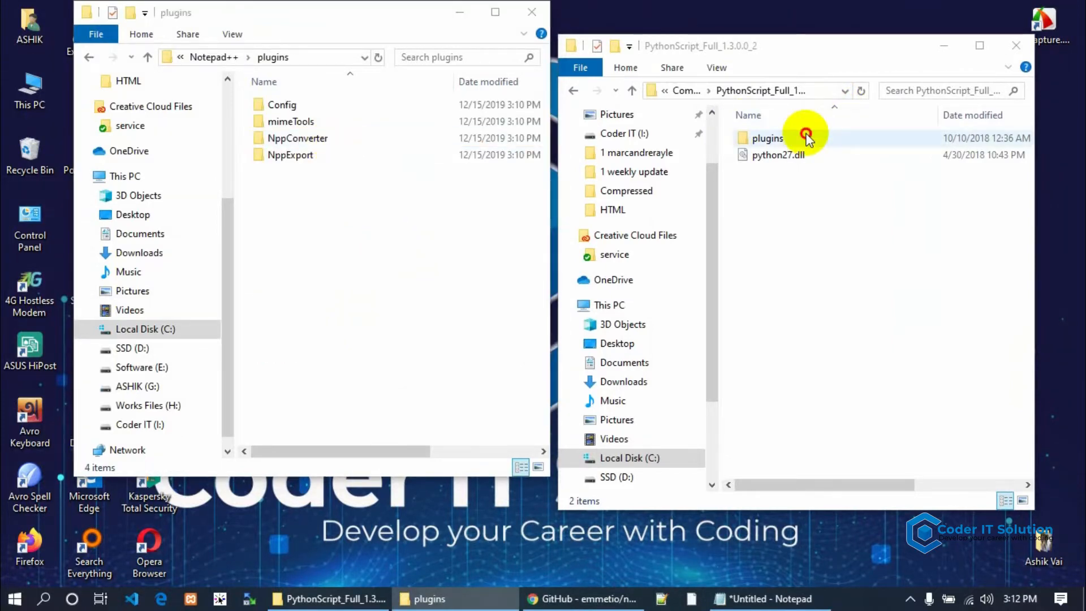
pyautogui.click(797, 155)
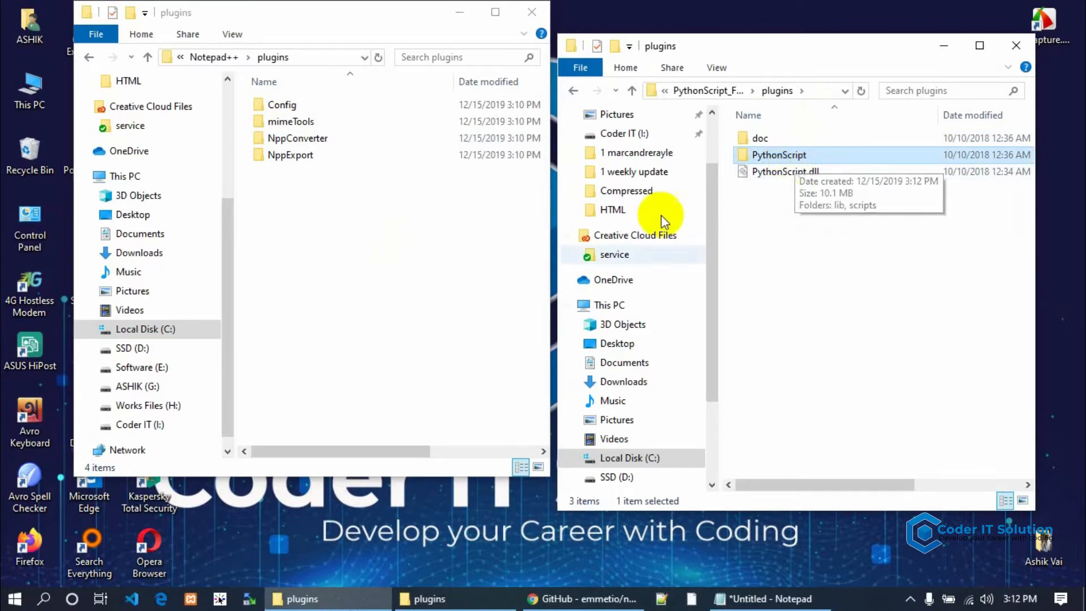
pyautogui.rightClick(352, 213)
pyautogui.moveTo(453, 403)
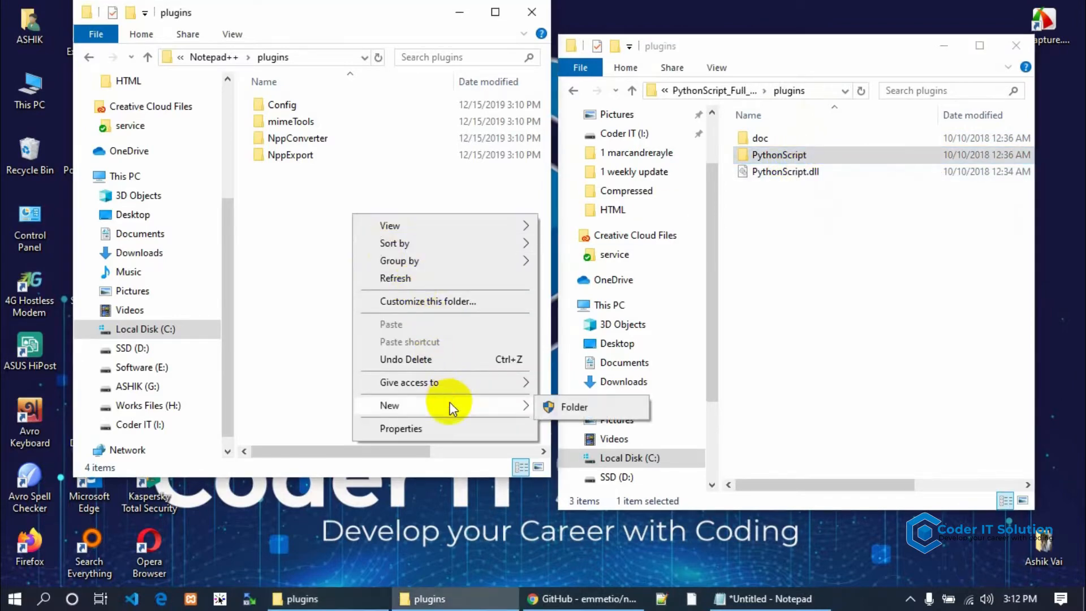
pyautogui.click(549, 406)
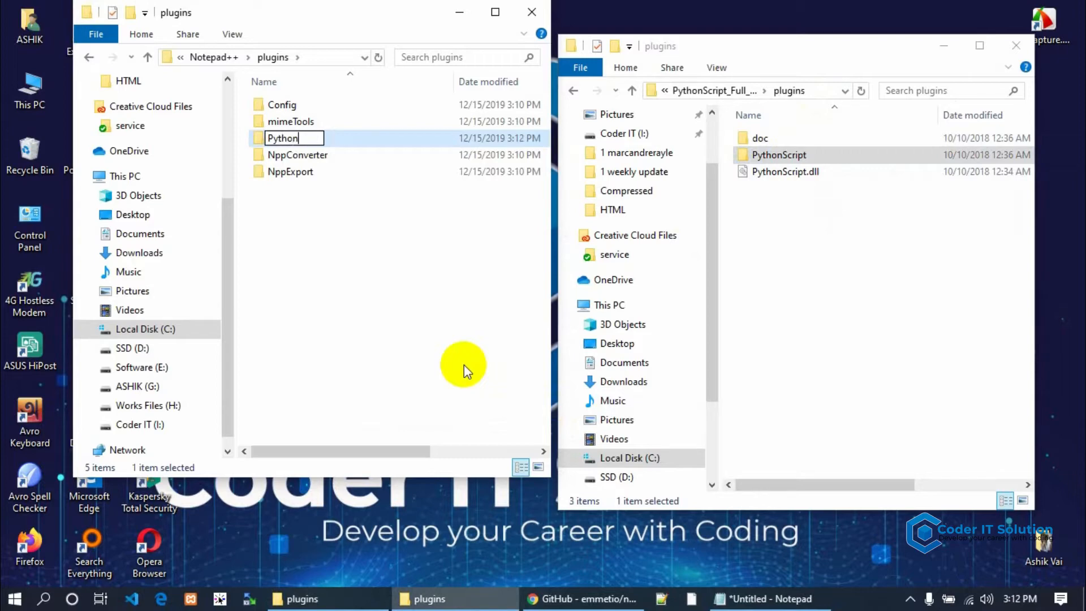
pyautogui.press('Return')
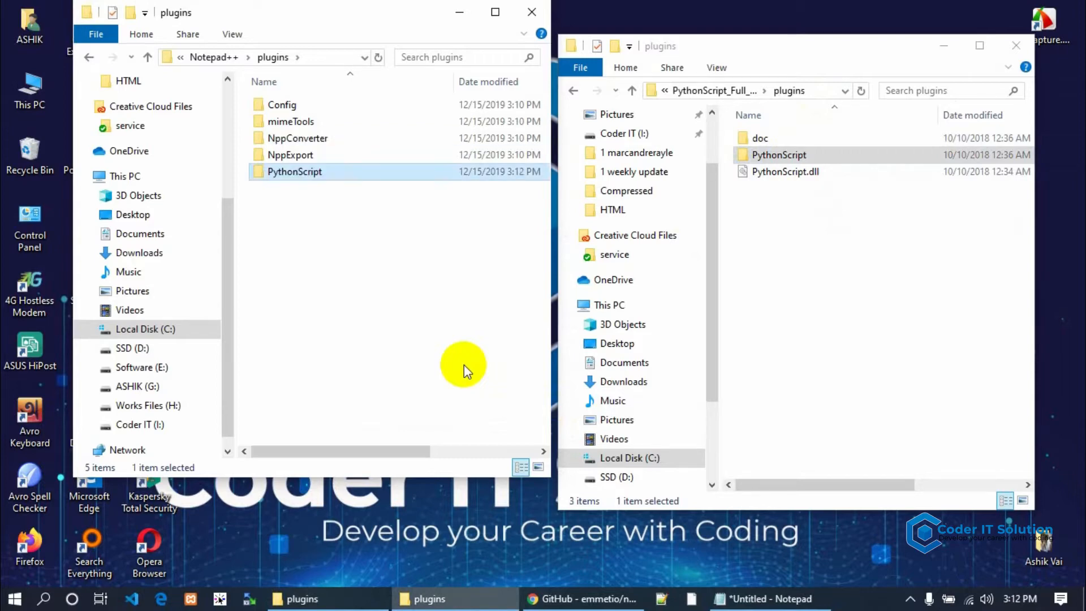
pyautogui.press('Return')
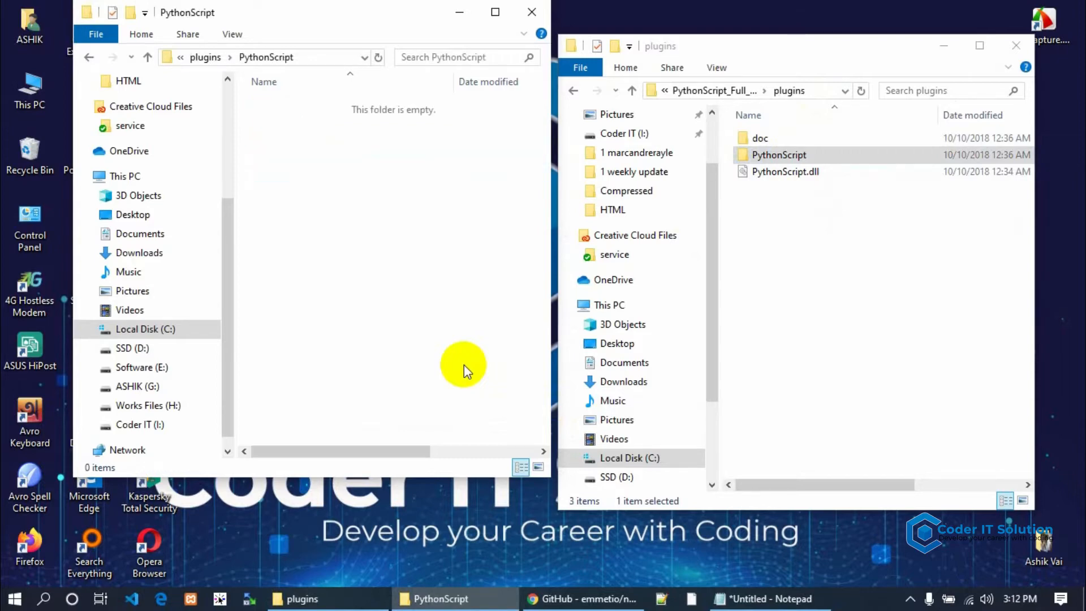
# Copy PythonScript.dll from the extracted plugins folder into the new Notepad++ PythonScript folder, allowing the copy
pyautogui.click(815, 173)
pyautogui.rightClick(814, 172)
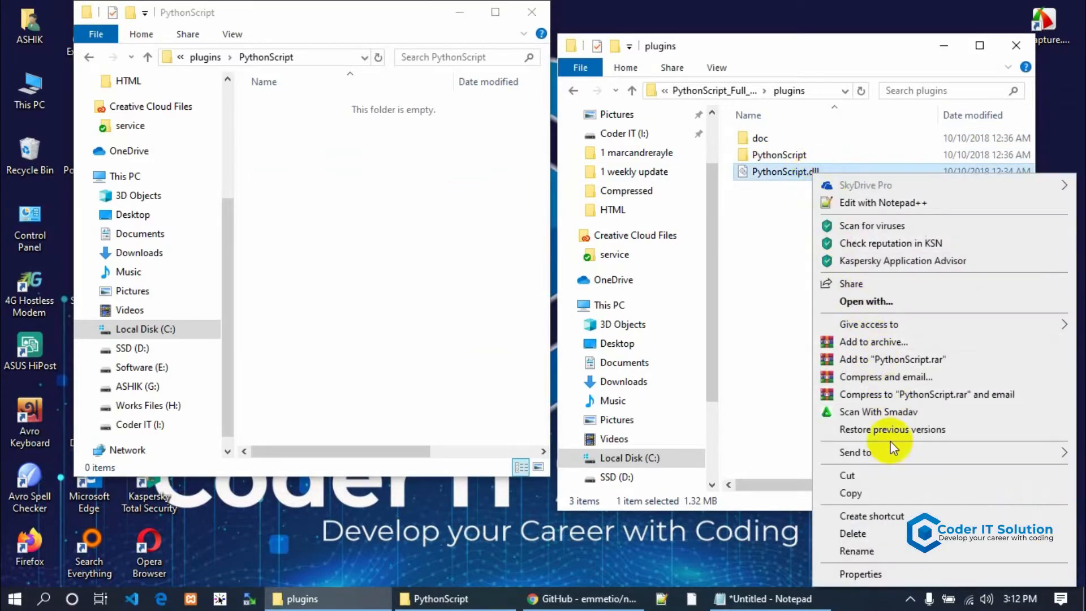
pyautogui.click(860, 493)
pyautogui.rightClick(370, 239)
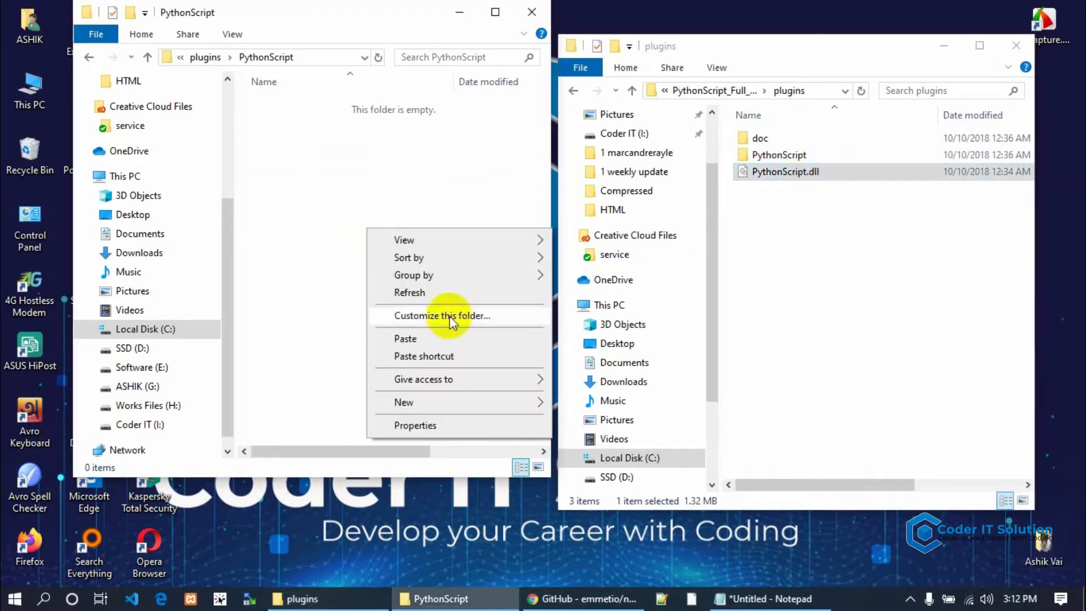
pyautogui.click(459, 337)
pyautogui.click(504, 202)
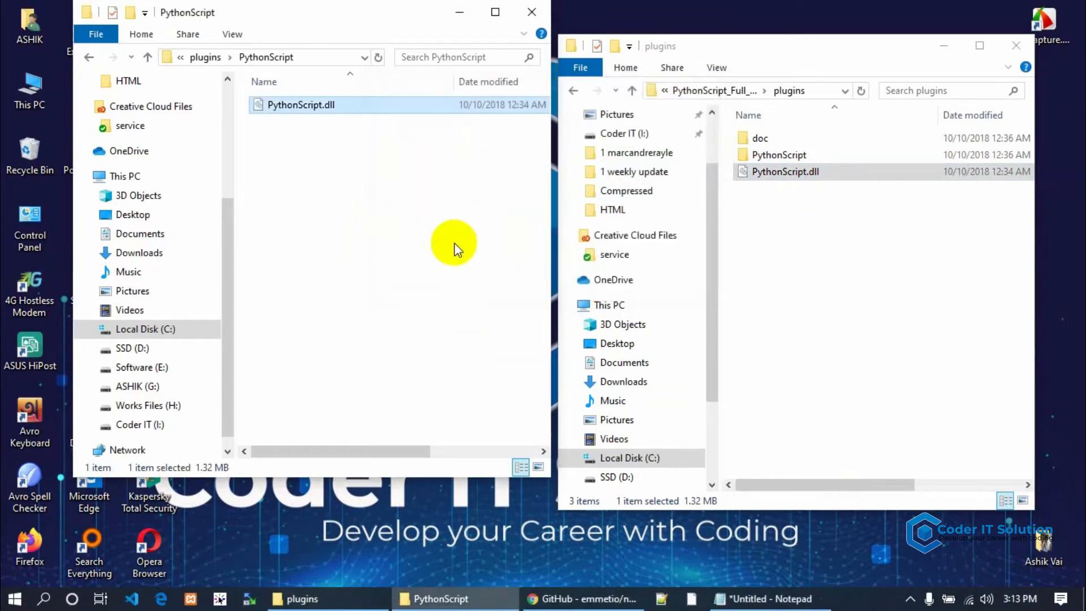
# Copy the extracted lib and scripts folders into the Notepad++ PythonScript folder, granting administrator permission for all current items
pyautogui.doubleClick(804, 155)
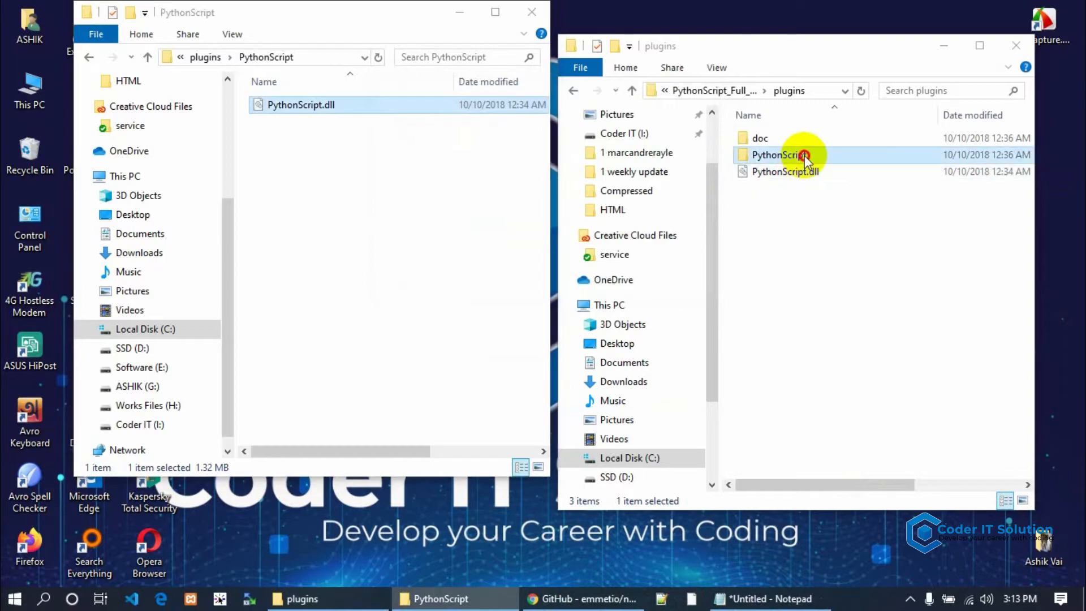
pyautogui.moveTo(799, 225); pyautogui.dragTo(800, 132)
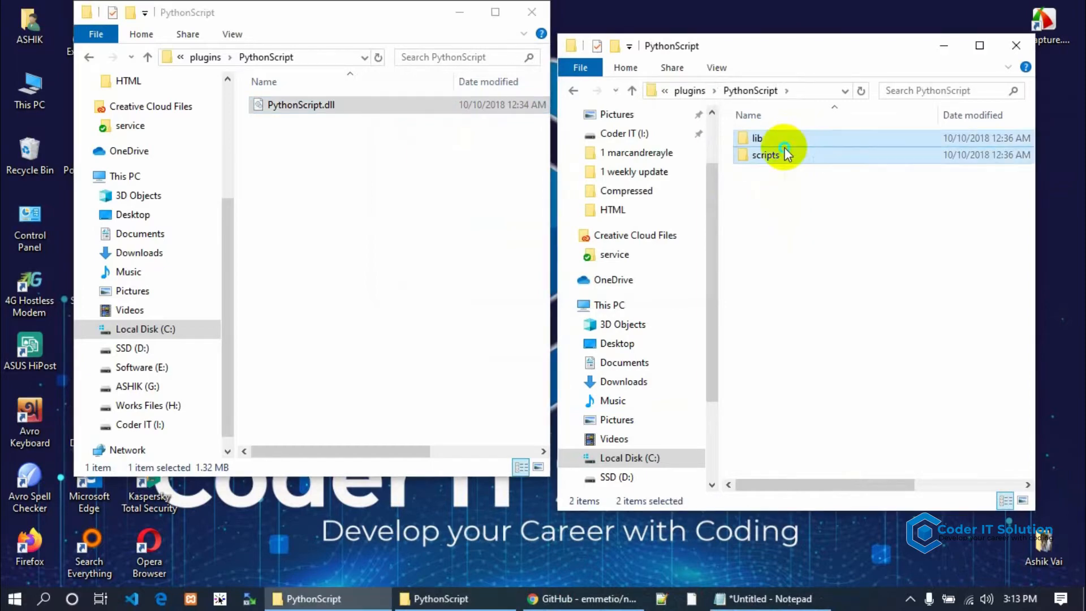
pyautogui.rightClick(785, 149)
pyautogui.click(844, 460)
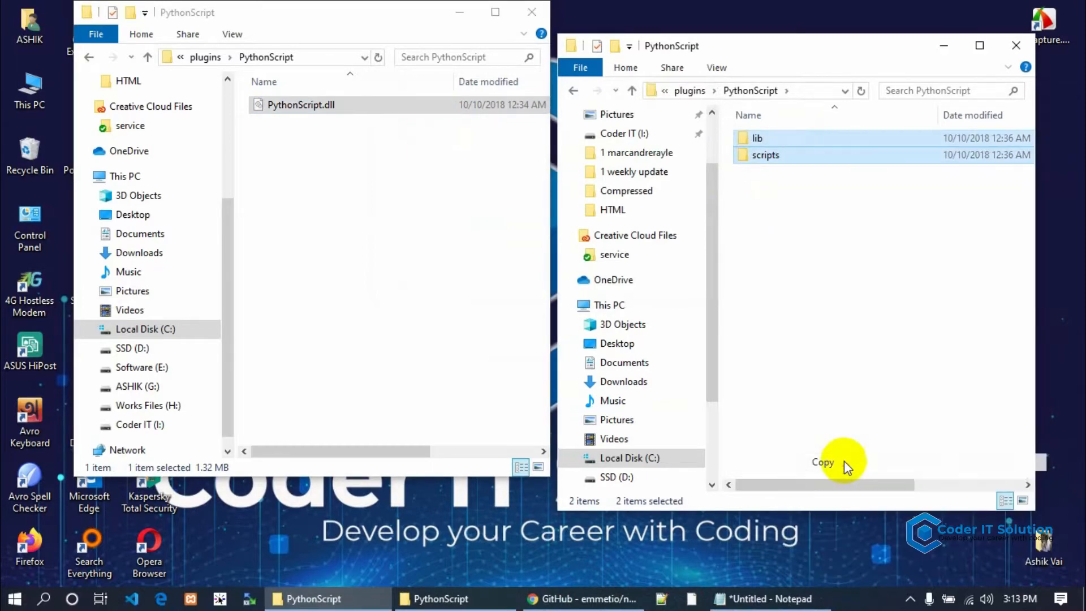
pyautogui.click(315, 194)
pyautogui.rightClick(324, 174)
pyautogui.click(402, 286)
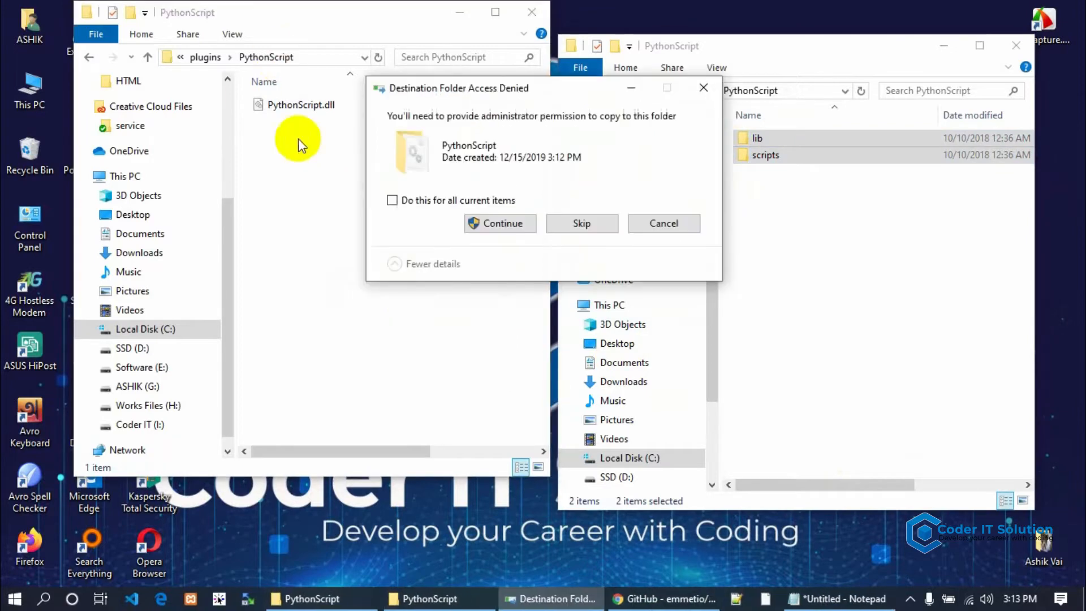
pyautogui.click(416, 201)
pyautogui.click(493, 223)
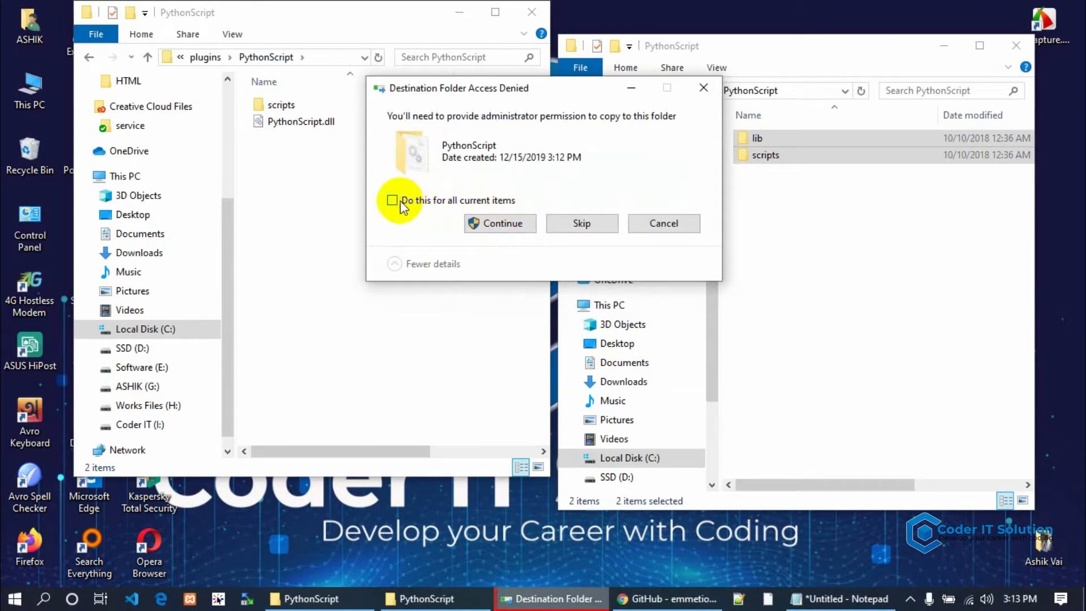
pyautogui.click(484, 224)
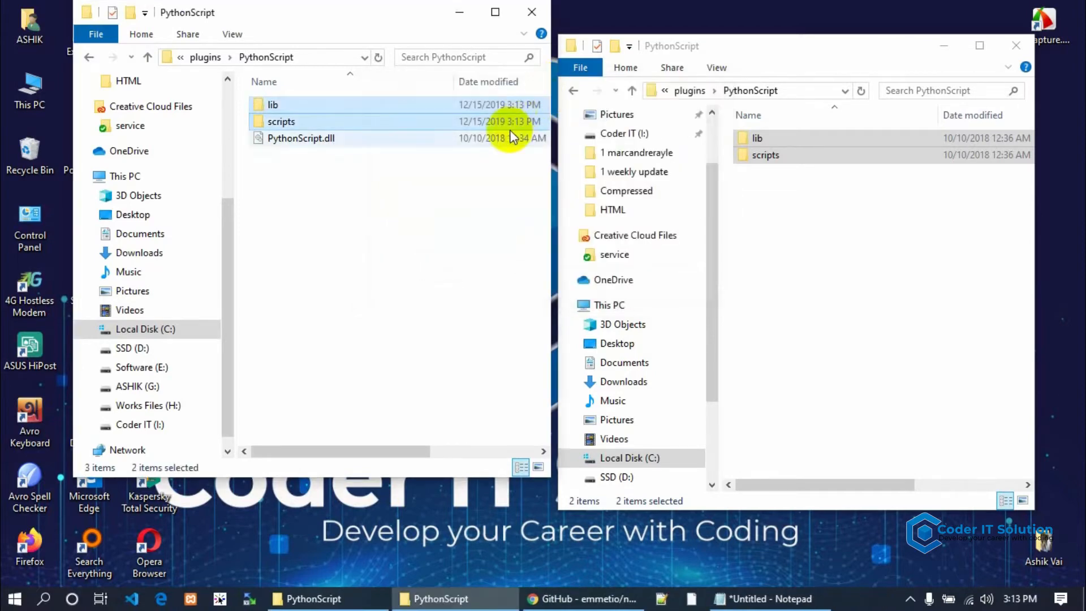
pyautogui.moveTo(340, 222); pyautogui.dragTo(298, 84)
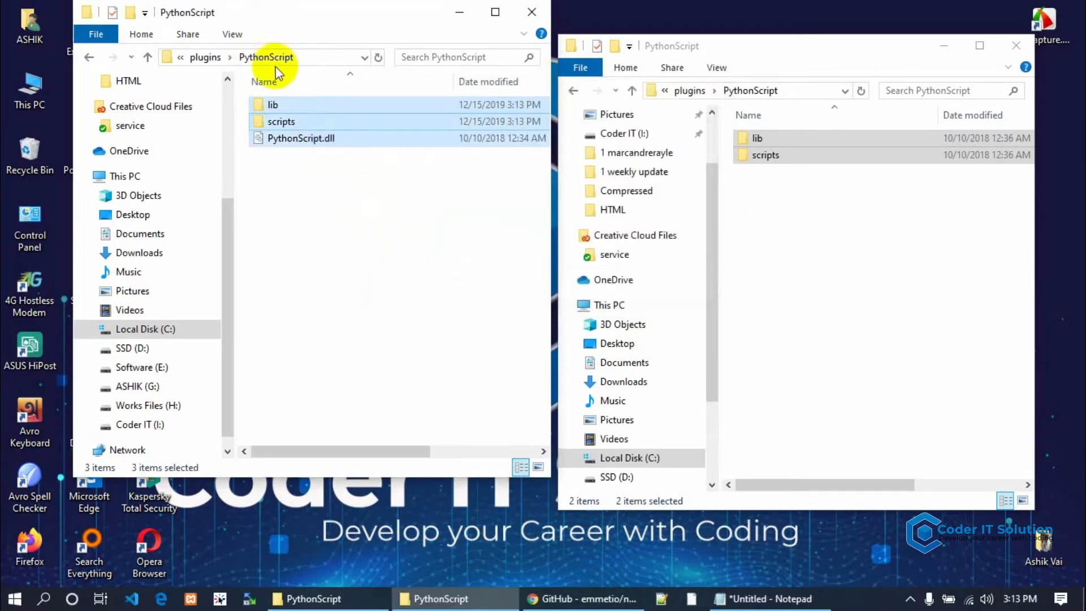
# Return the destination window to the main Notepad++ installation folder and select all its contents
pyautogui.click(206, 58)
pyautogui.click(210, 58)
pyautogui.click(215, 58)
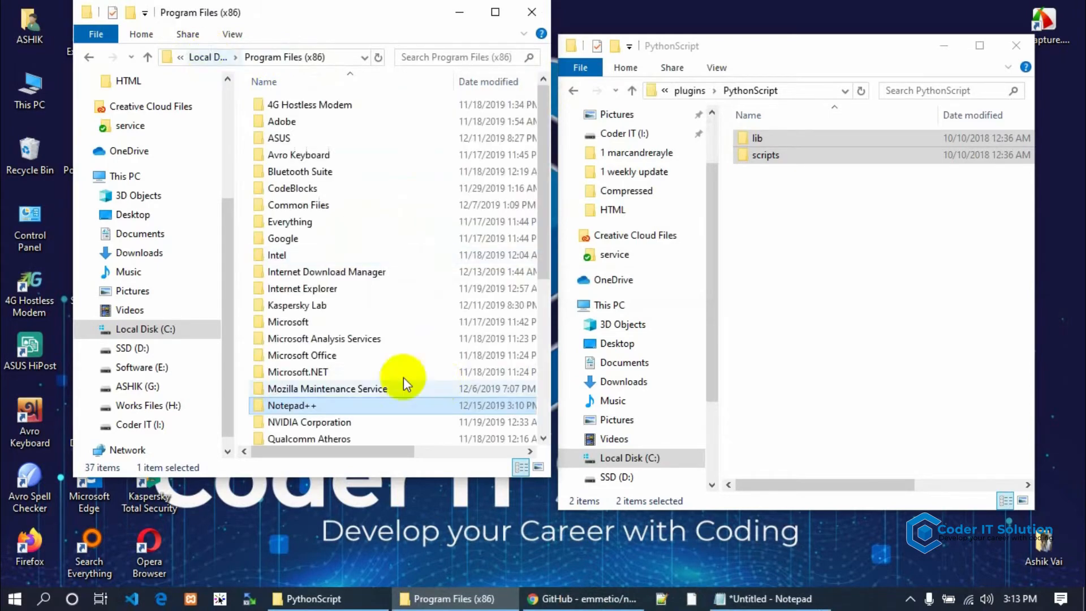
pyautogui.scroll(-2, 356, 317)
pyautogui.doubleClick(344, 318)
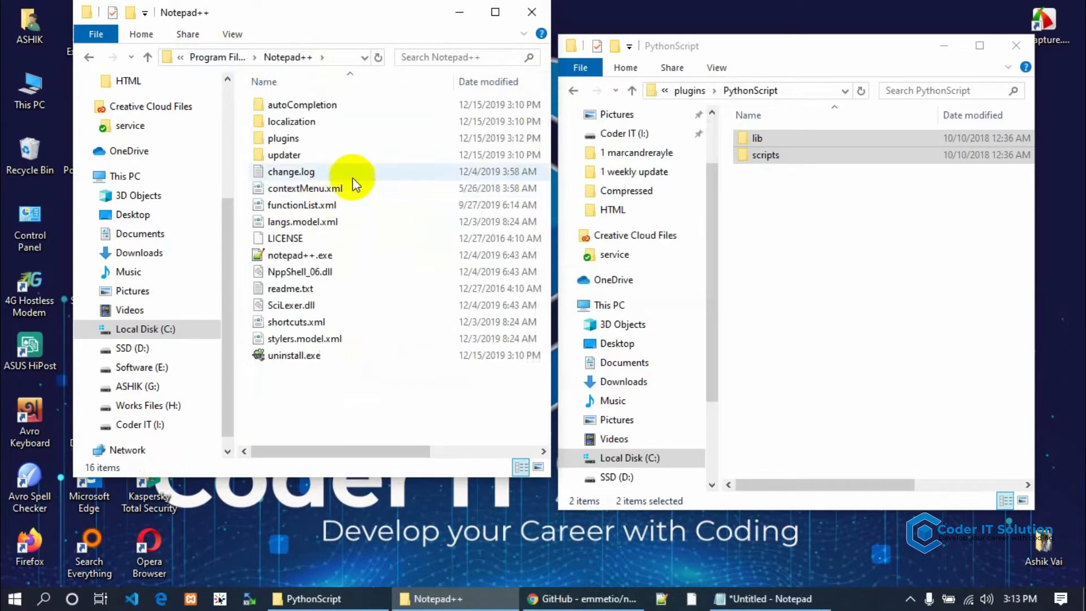
pyautogui.moveTo(315, 380); pyautogui.dragTo(240, 87)
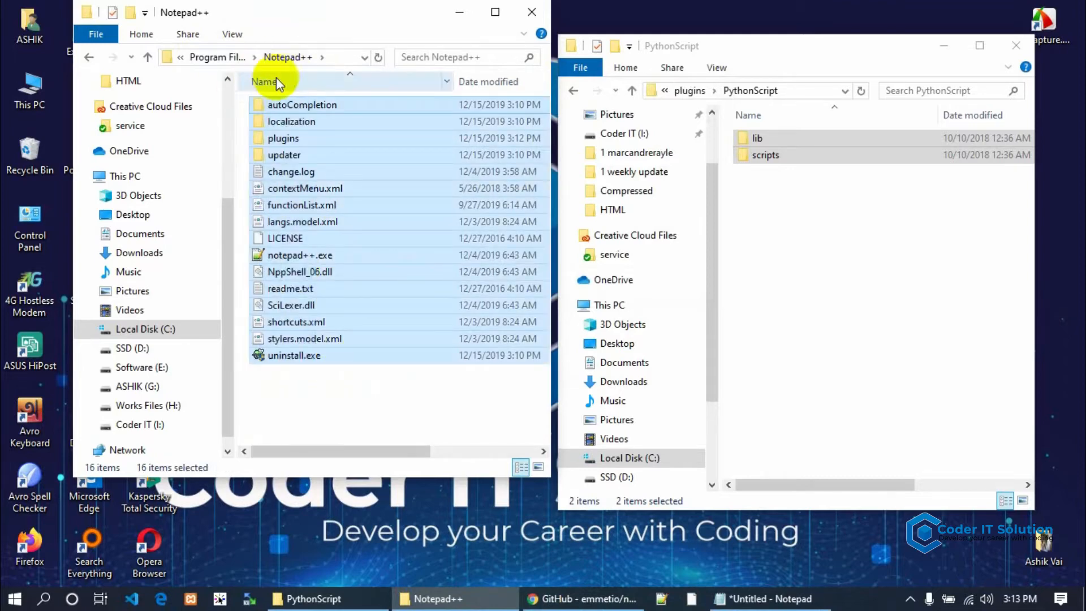
# Copy python27.dll from the extracted PythonScript_Full_1.3.0.0_2 folder into the main Notepad++ installation folder, granting administrator permission
pyautogui.click(843, 301)
pyautogui.click(692, 90)
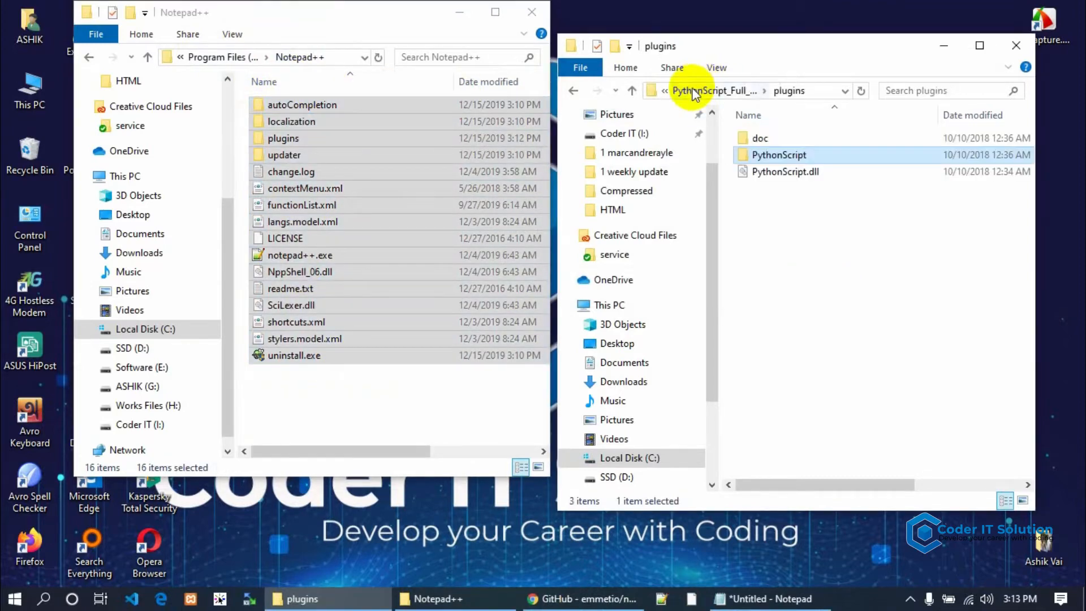
pyautogui.click(687, 91)
pyautogui.click(781, 162)
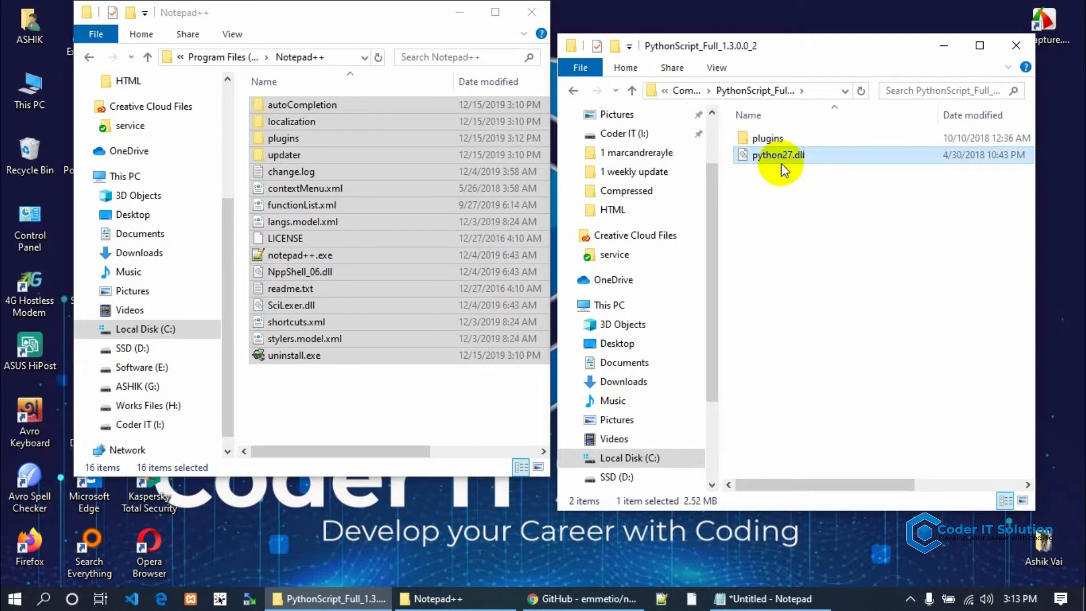
pyautogui.rightClick(786, 161)
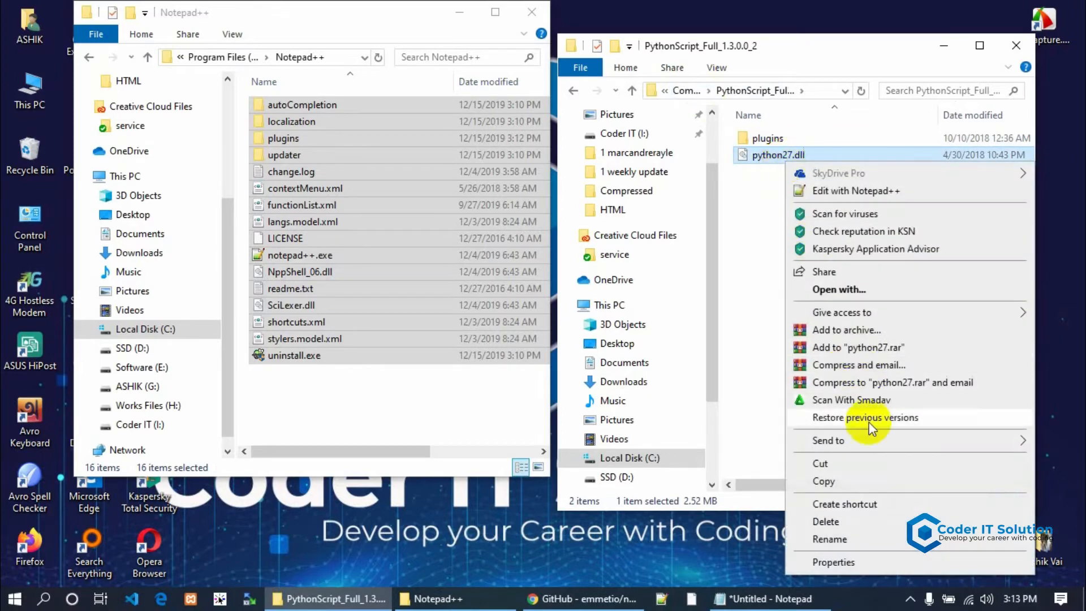
pyautogui.click(845, 477)
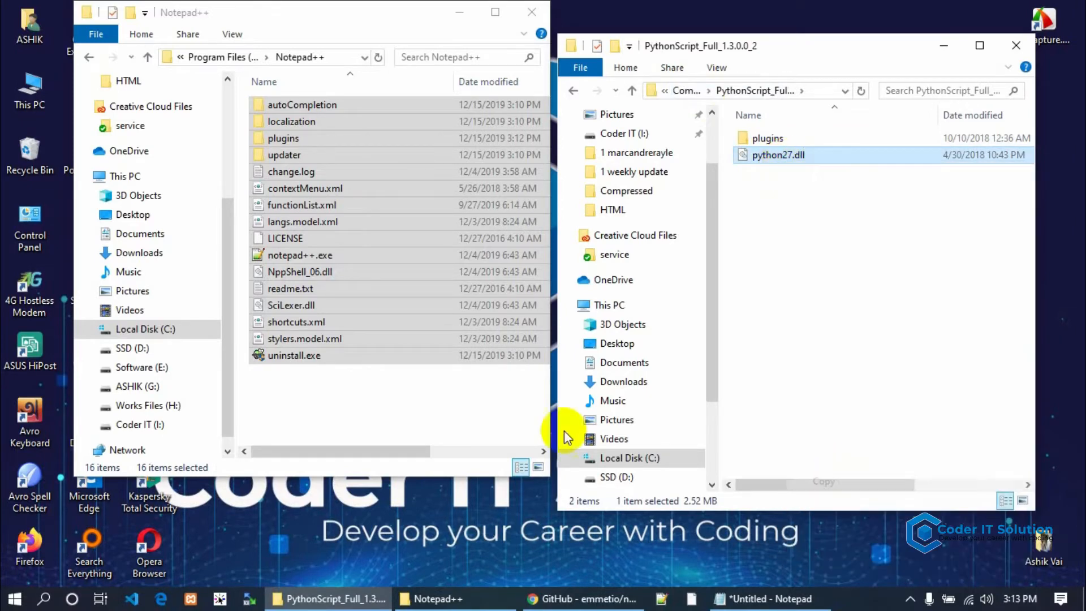
pyautogui.click(361, 397)
pyautogui.rightClick(360, 398)
pyautogui.click(397, 297)
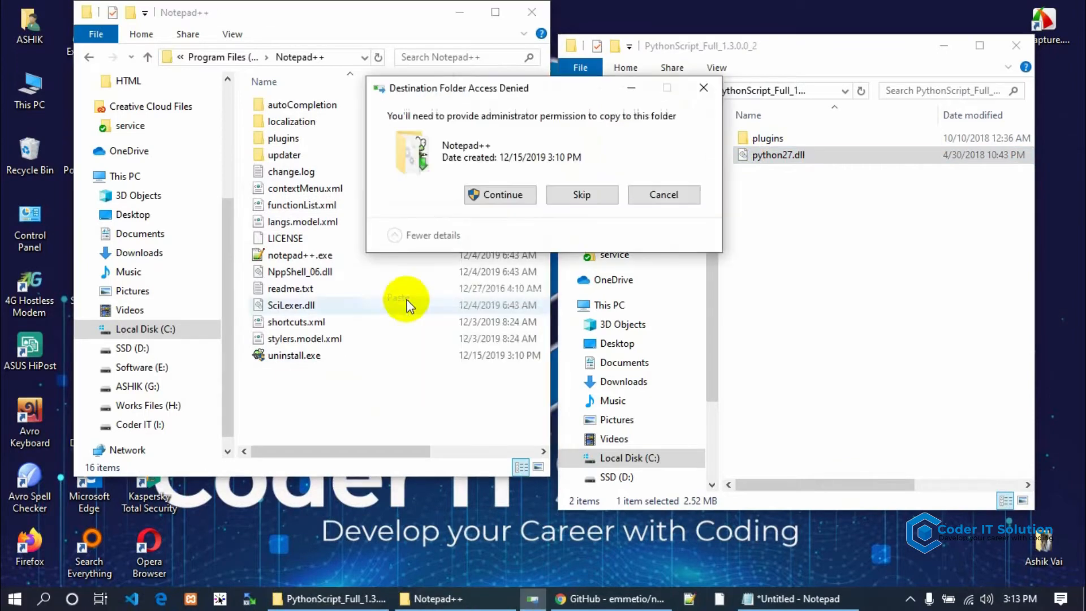
pyautogui.click(503, 194)
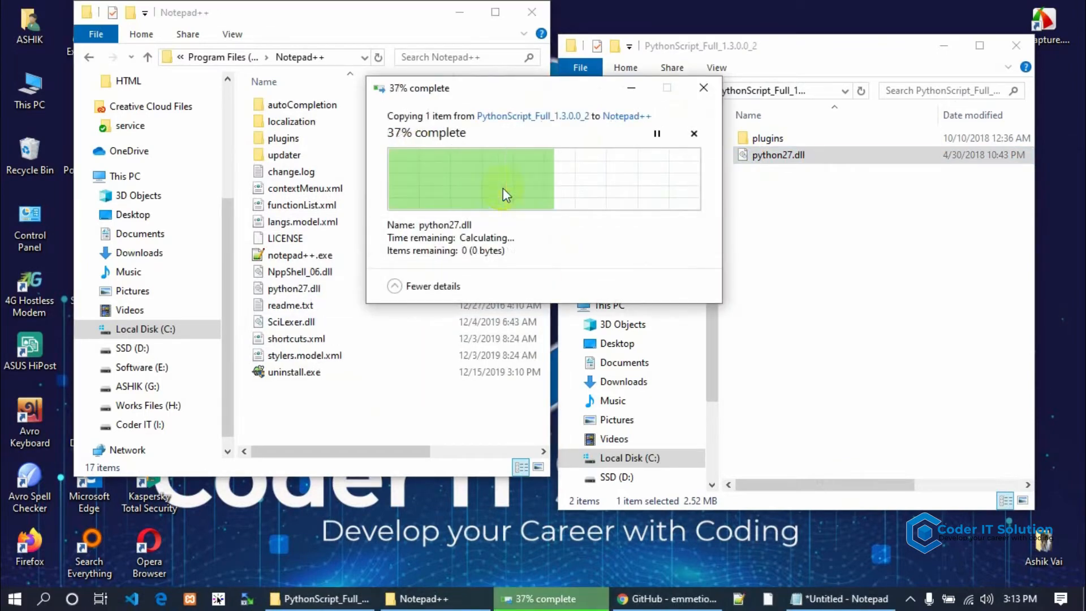
pyautogui.click(362, 421)
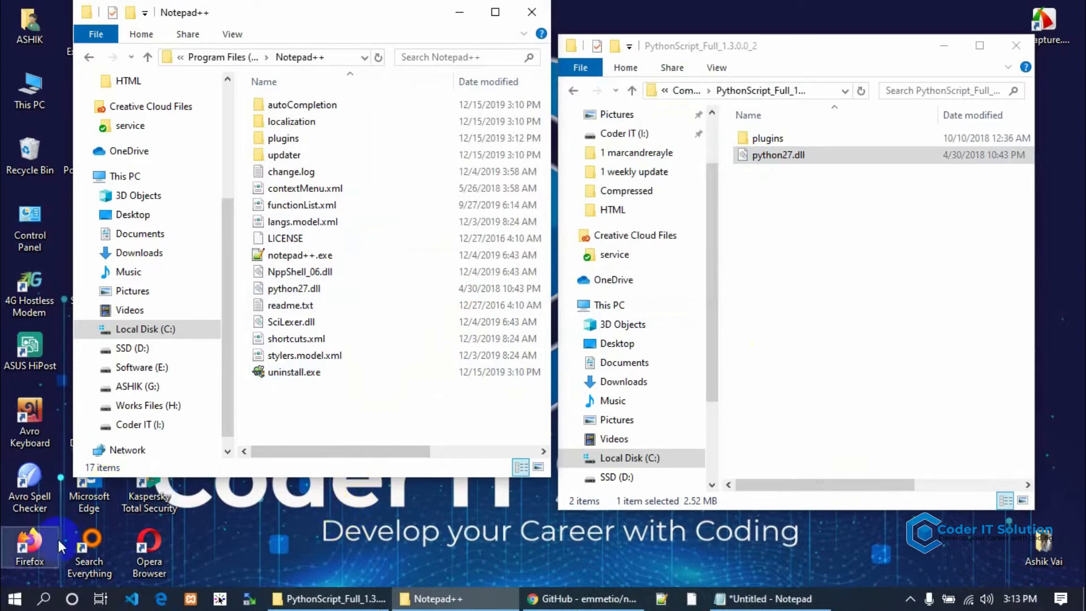
# Search the system for "note" and launch Notepad++
pyautogui.click(14, 598)
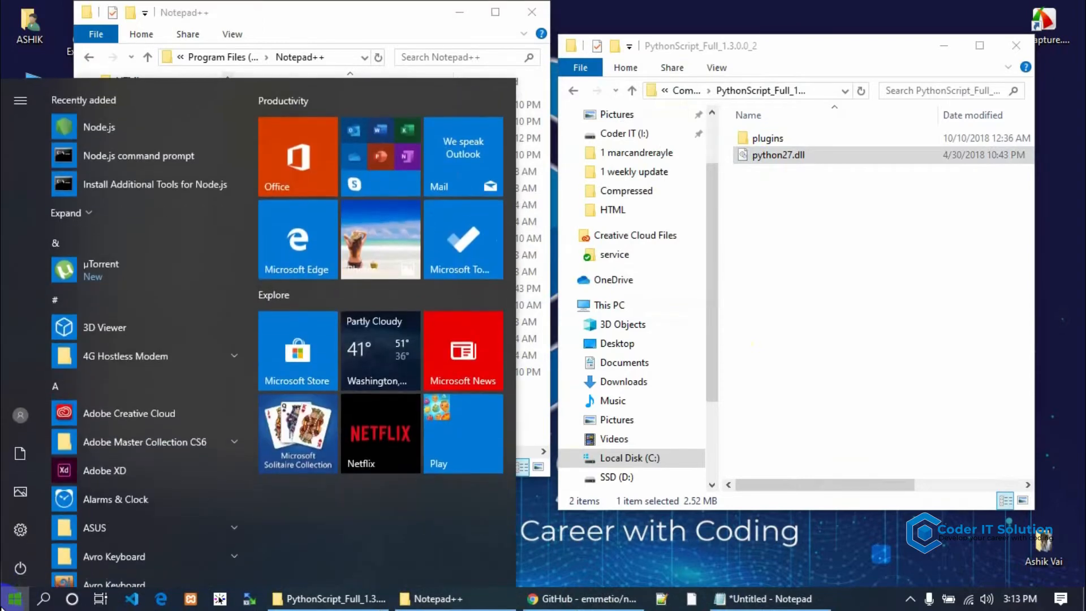
pyautogui.write('note')
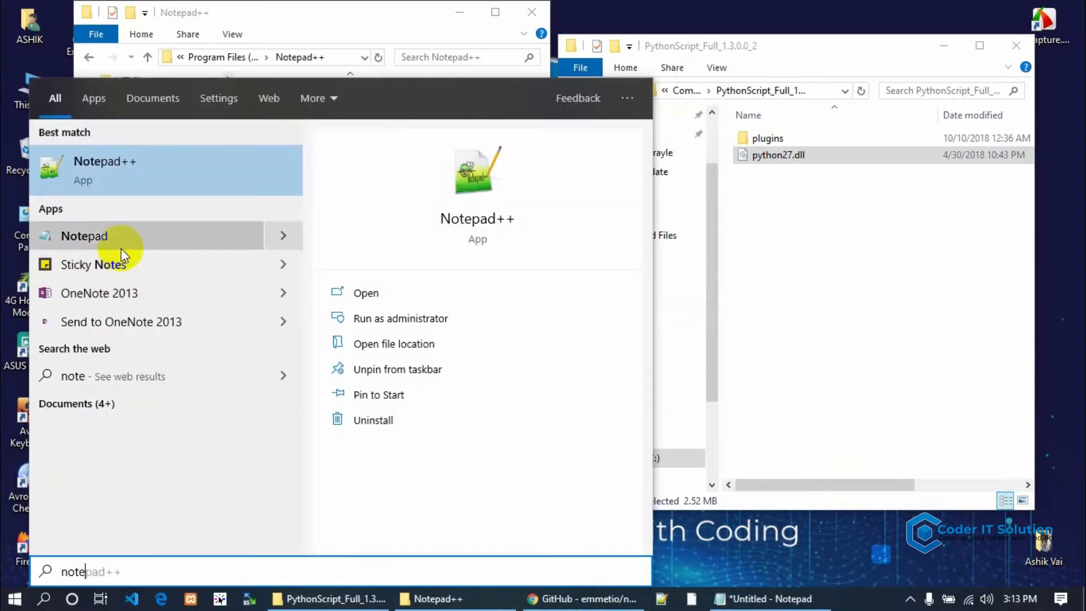
pyautogui.click(126, 185)
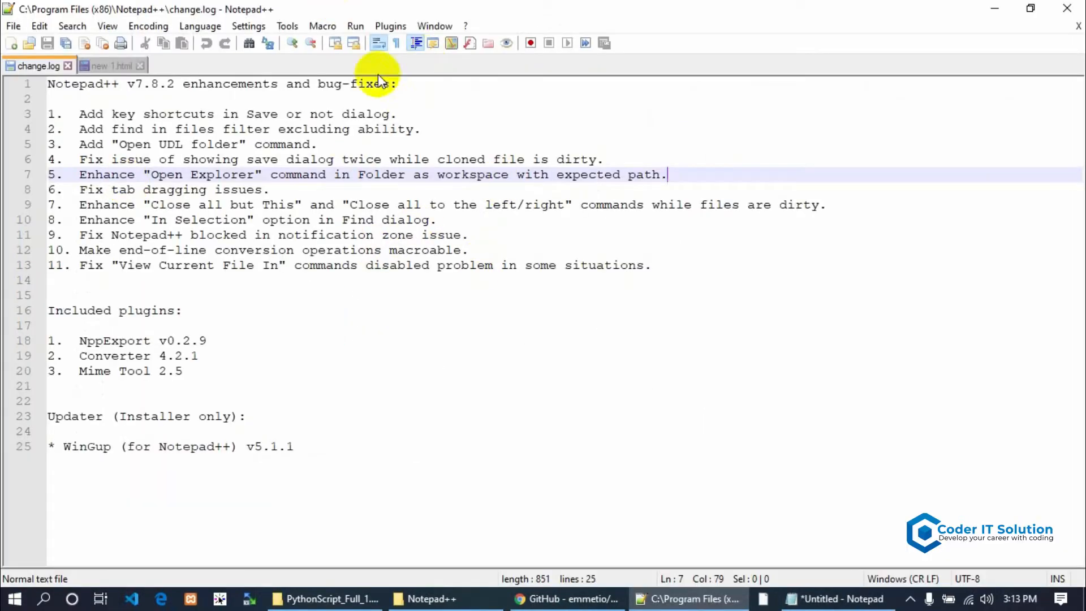
# Check that the Python Script plugin is installed by viewing its About information, and minimize Notepad++ after closing it
pyautogui.click(389, 27)
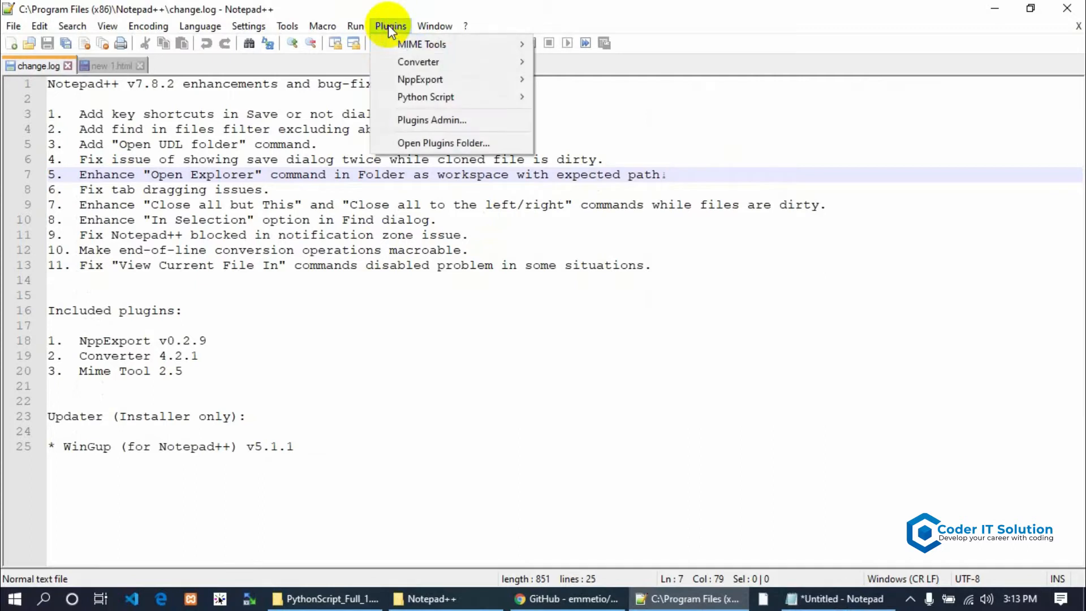
pyautogui.moveTo(441, 99)
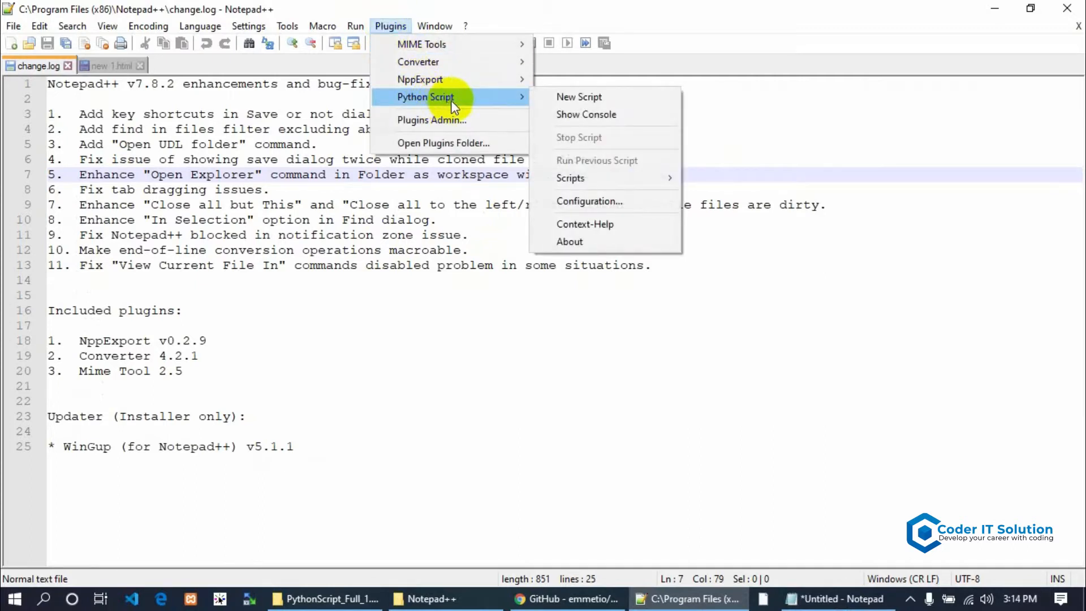
pyautogui.moveTo(494, 94)
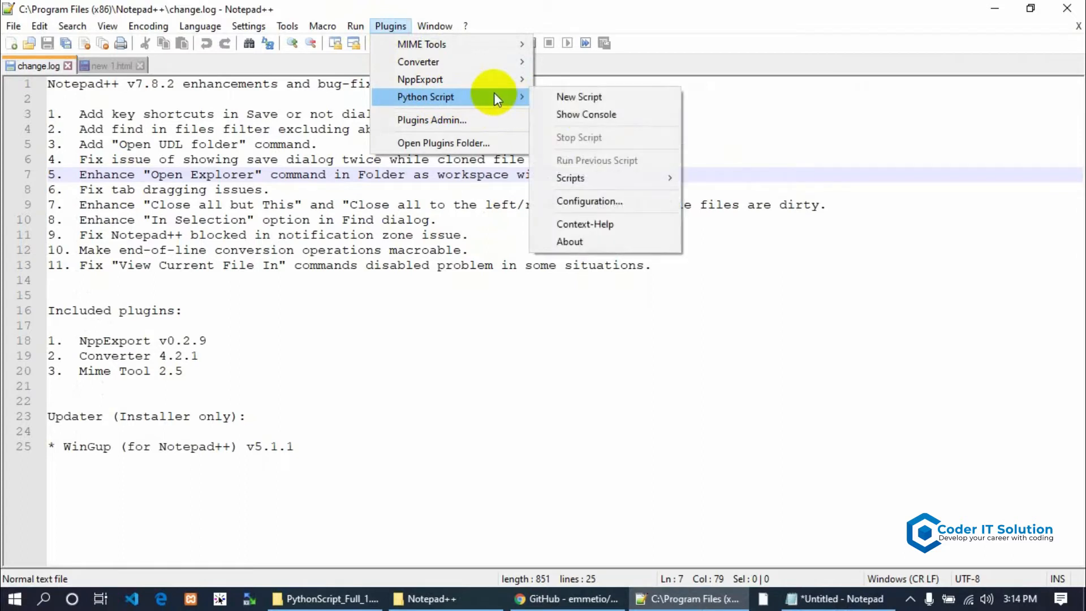
pyautogui.click(615, 238)
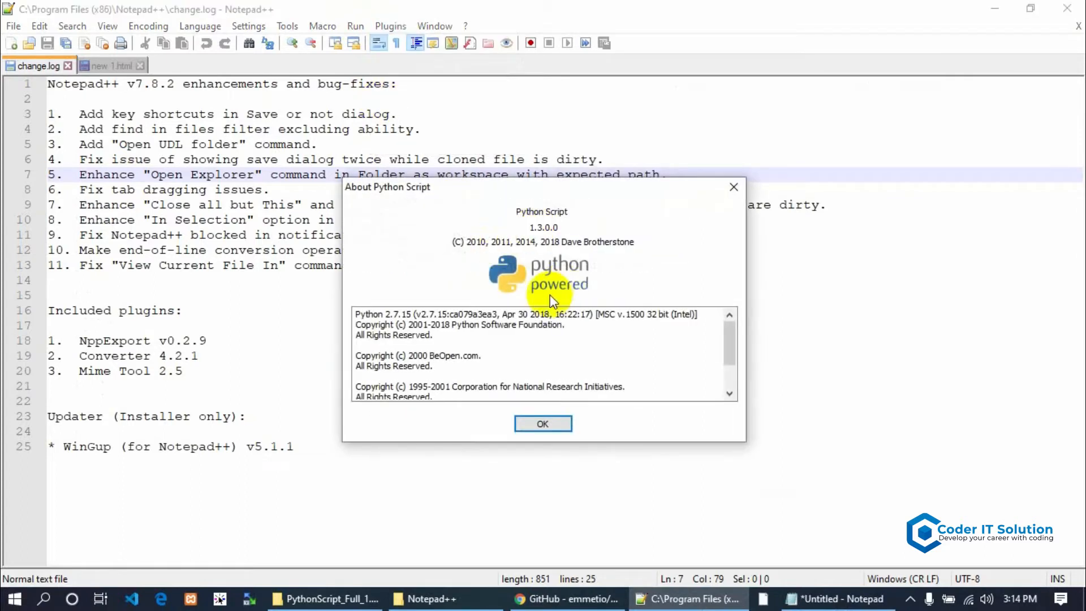
pyautogui.moveTo(368, 319); pyautogui.dragTo(438, 337)
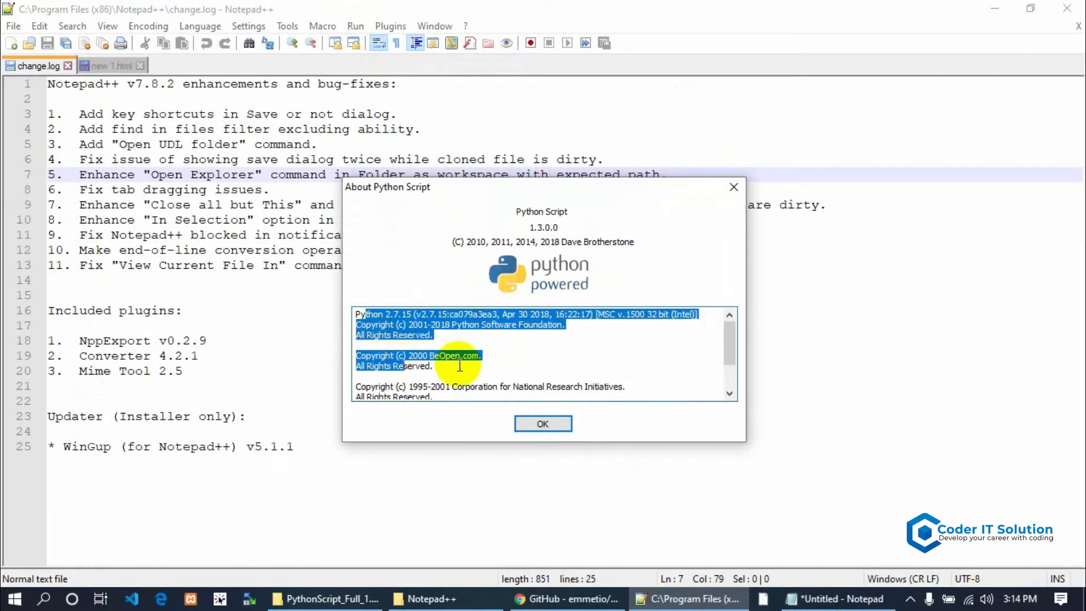
pyautogui.click(733, 187)
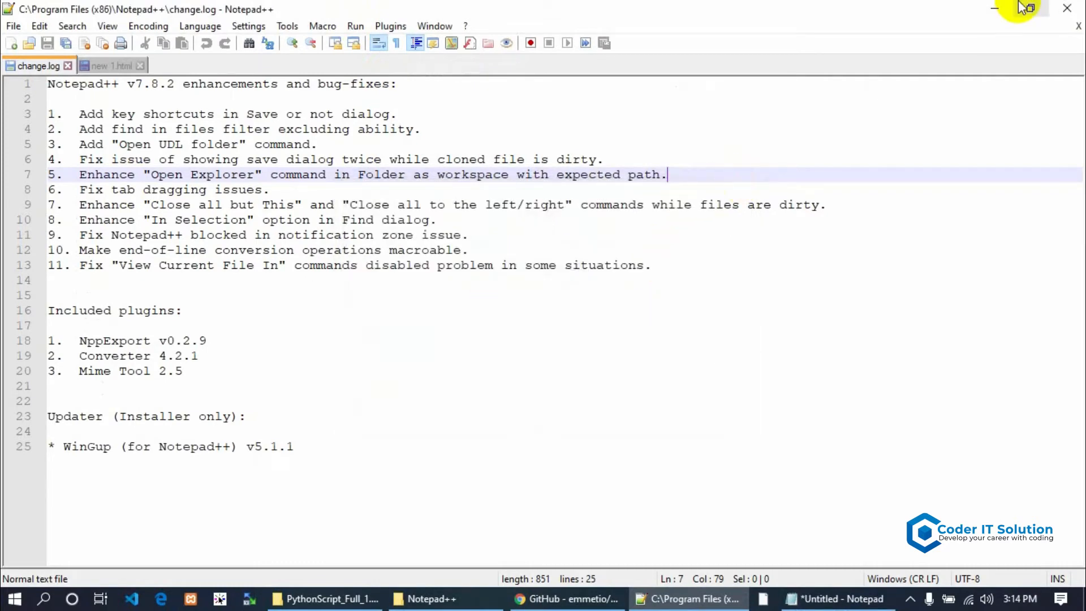
pyautogui.click(994, 8)
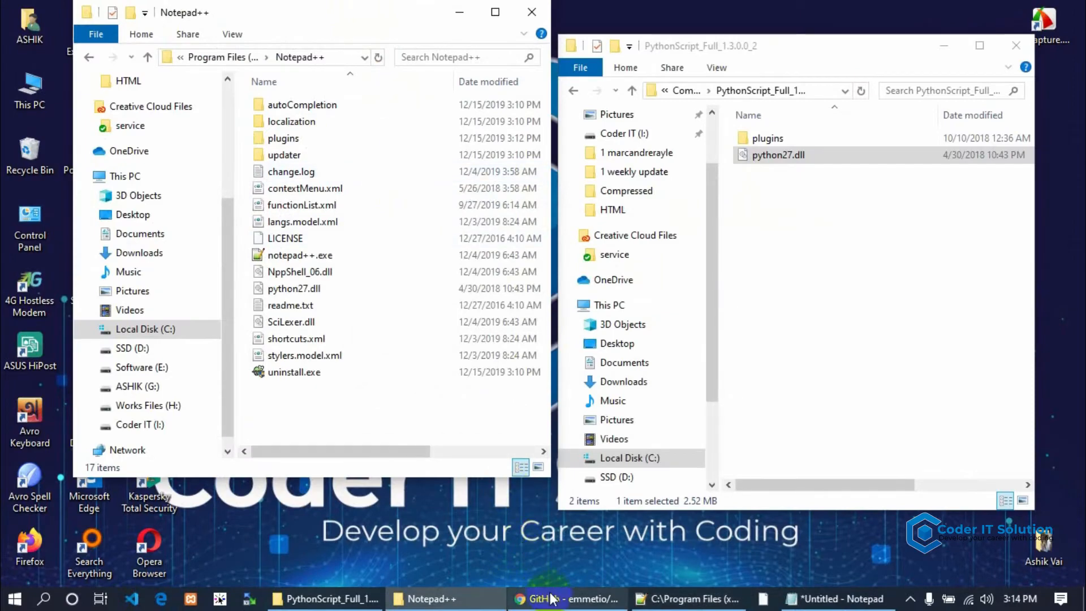
# Switch to the browser and download the EmmetNPP plugin from the GitHub readme's manual installation section as emmet-npp_2.zip
pyautogui.click(568, 598)
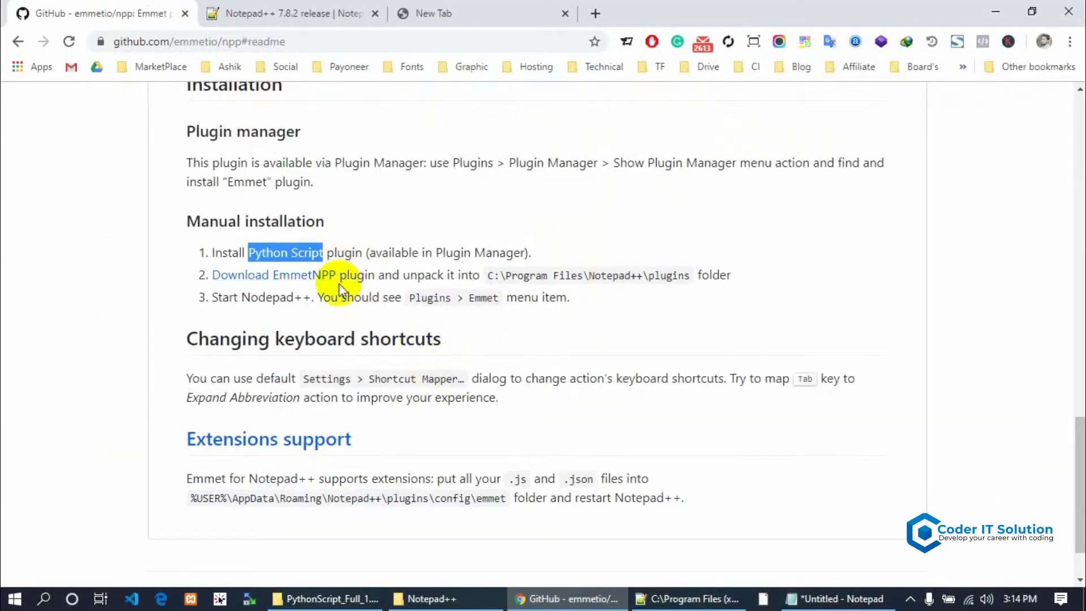
pyautogui.moveTo(341, 279); pyautogui.dragTo(471, 279)
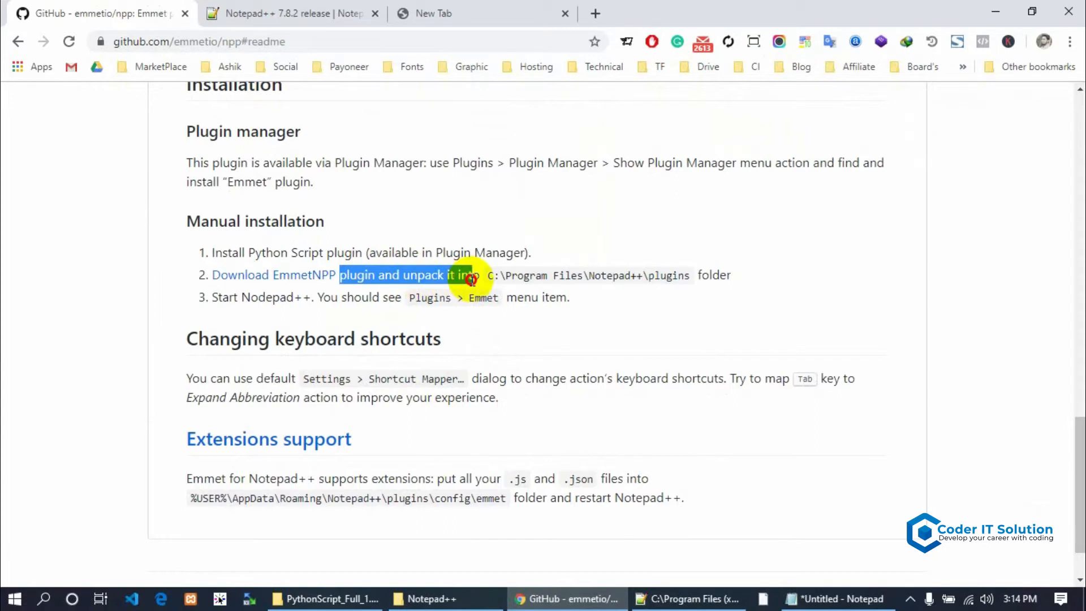
pyautogui.doubleClick(650, 277)
pyautogui.click(651, 277)
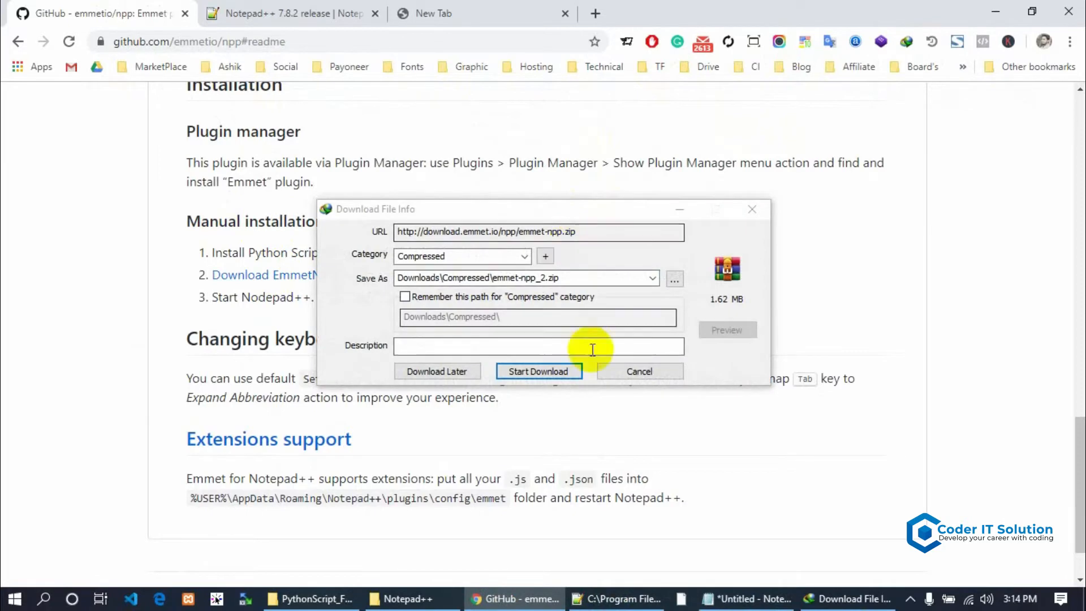
pyautogui.click(542, 369)
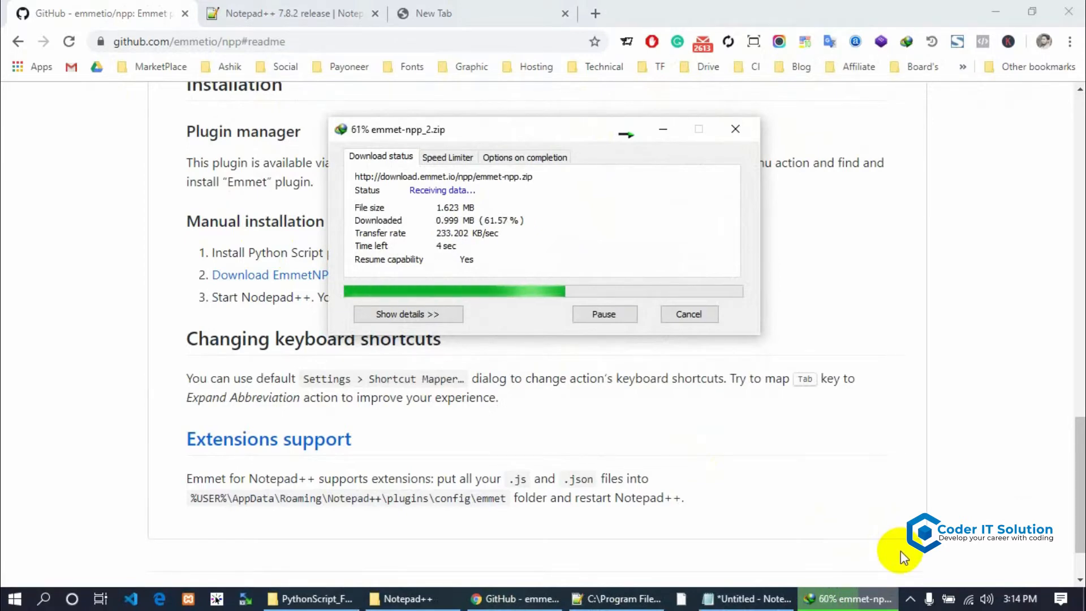
pyautogui.press('XF86AudioMute')
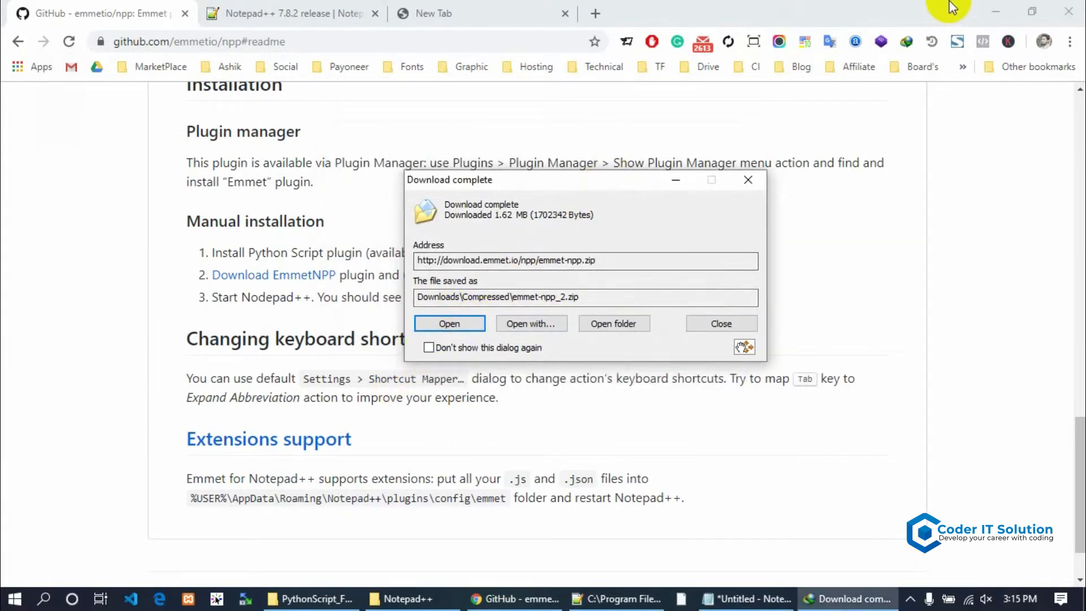
# Show emmet-npp_2.zip in its download folder, extract it into an emmet-npp_2 folder and open that folder
pyautogui.click(984, 6)
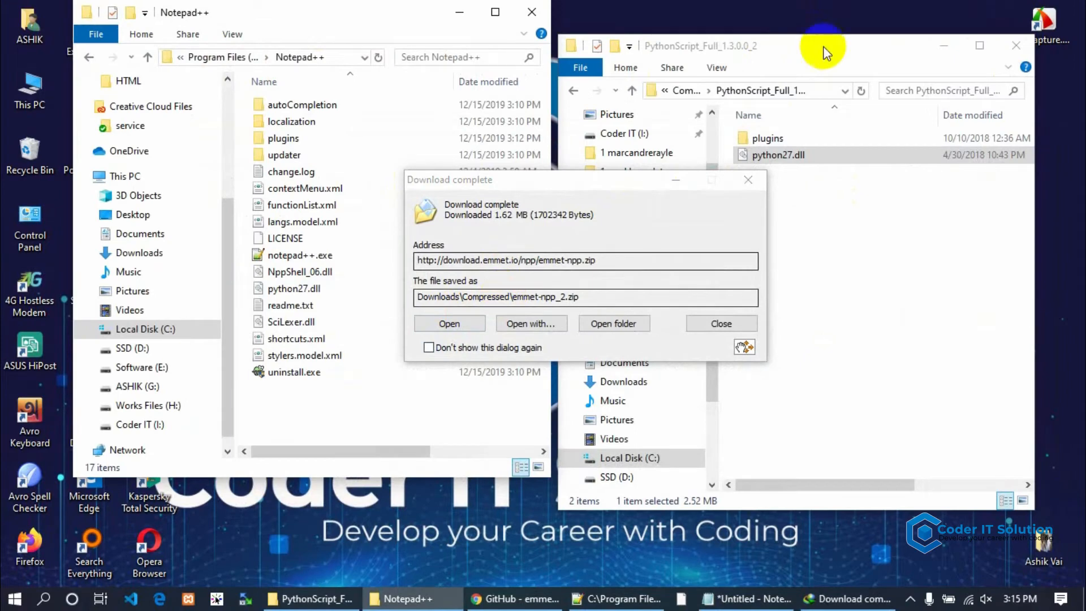
pyautogui.click(594, 321)
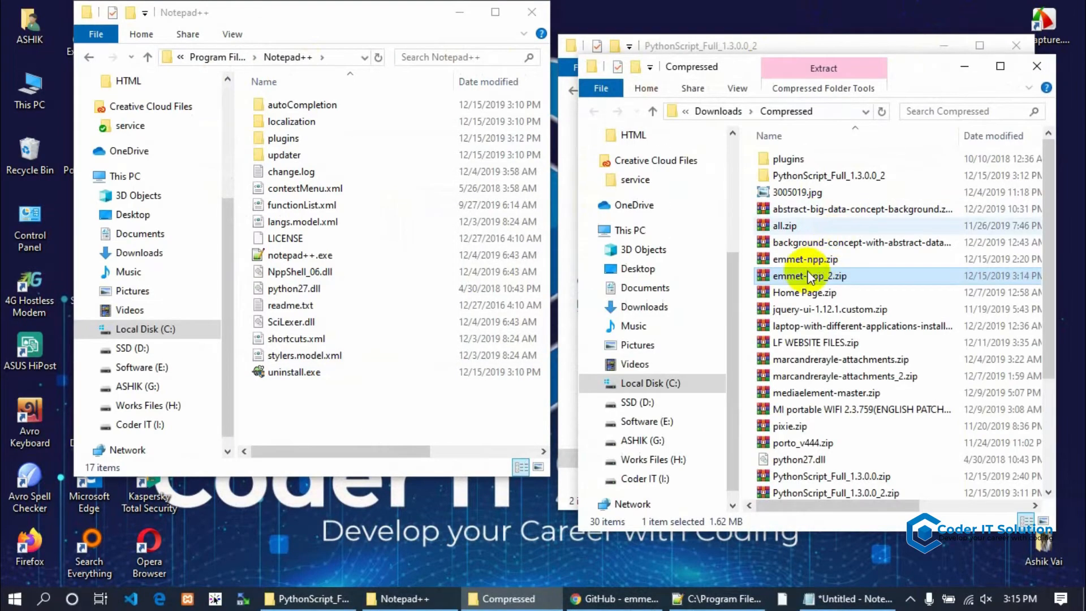
pyautogui.rightClick(799, 277)
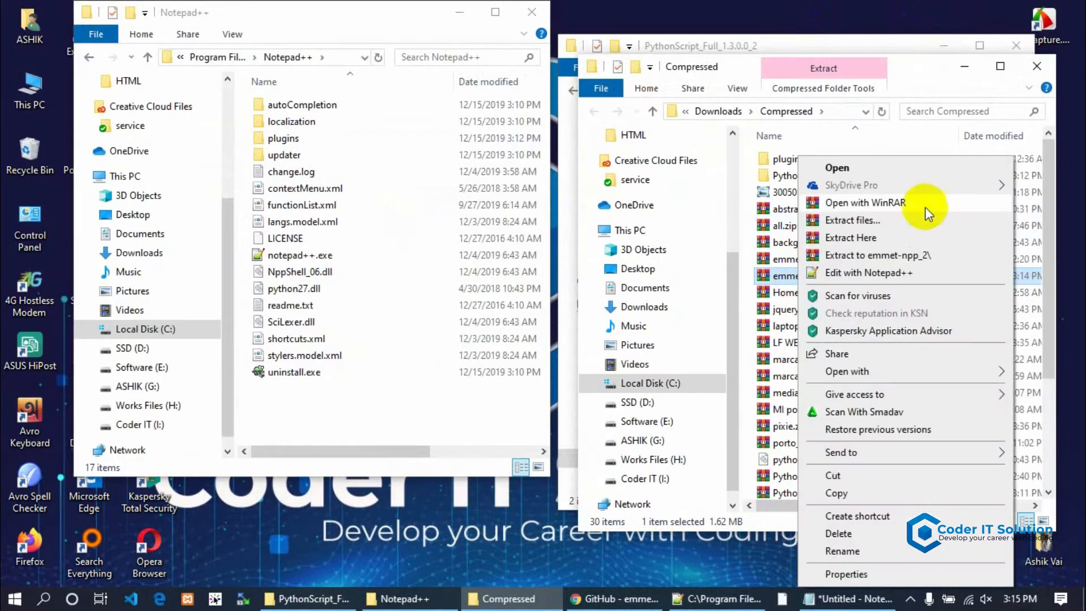
pyautogui.click(894, 250)
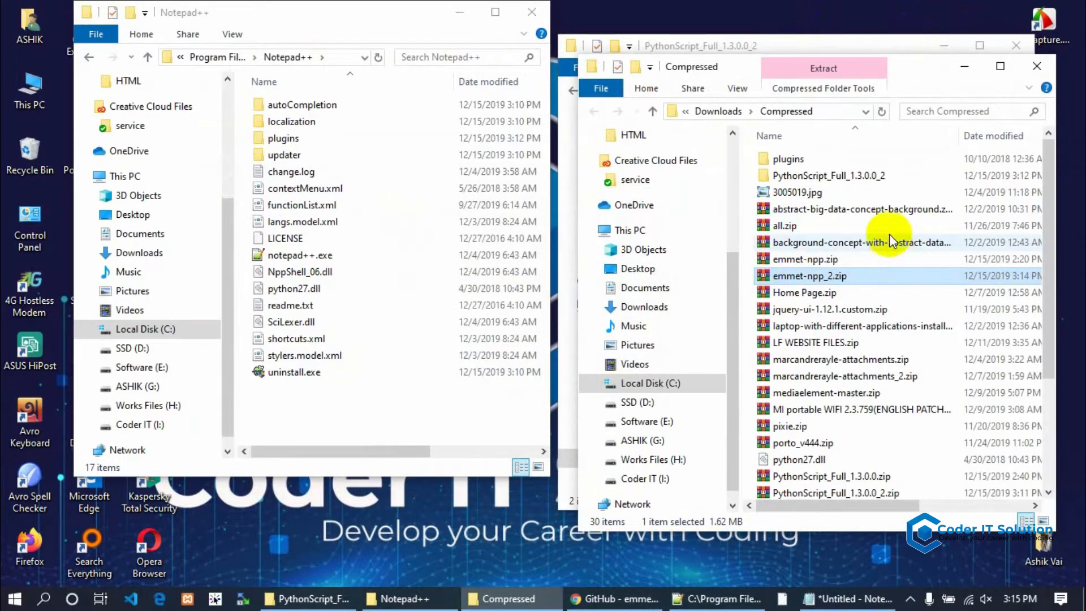
pyautogui.doubleClick(867, 160)
# Copy the extracted EmmetNPP folder into the Notepad++ plugins folder, granting administrator permission
pyautogui.moveTo(805, 254); pyautogui.dragTo(840, 153)
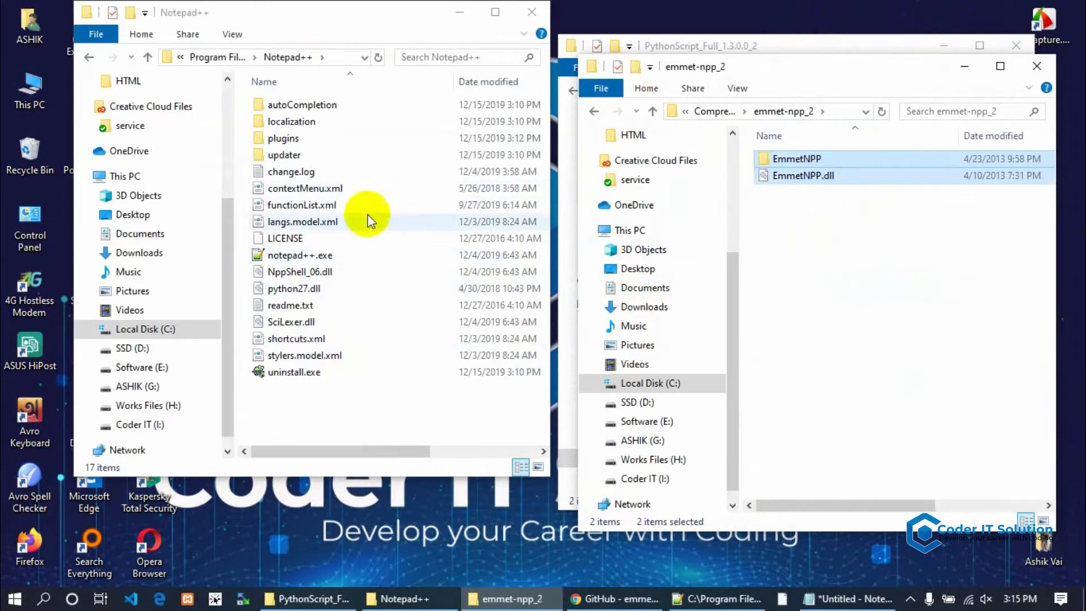
pyautogui.doubleClick(364, 139)
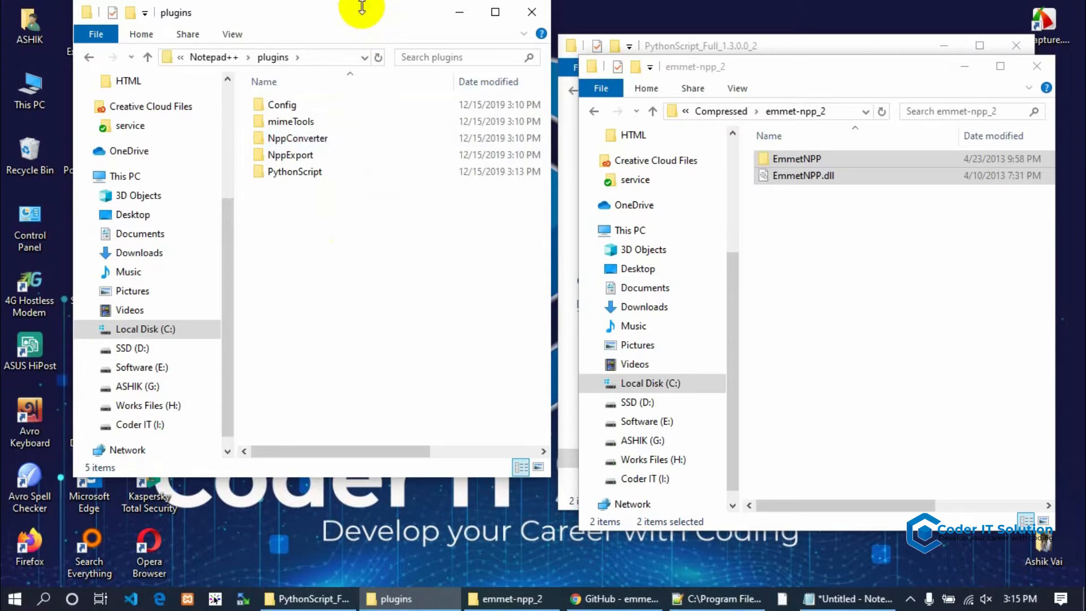
pyautogui.moveTo(361, 15); pyautogui.dragTo(345, 20)
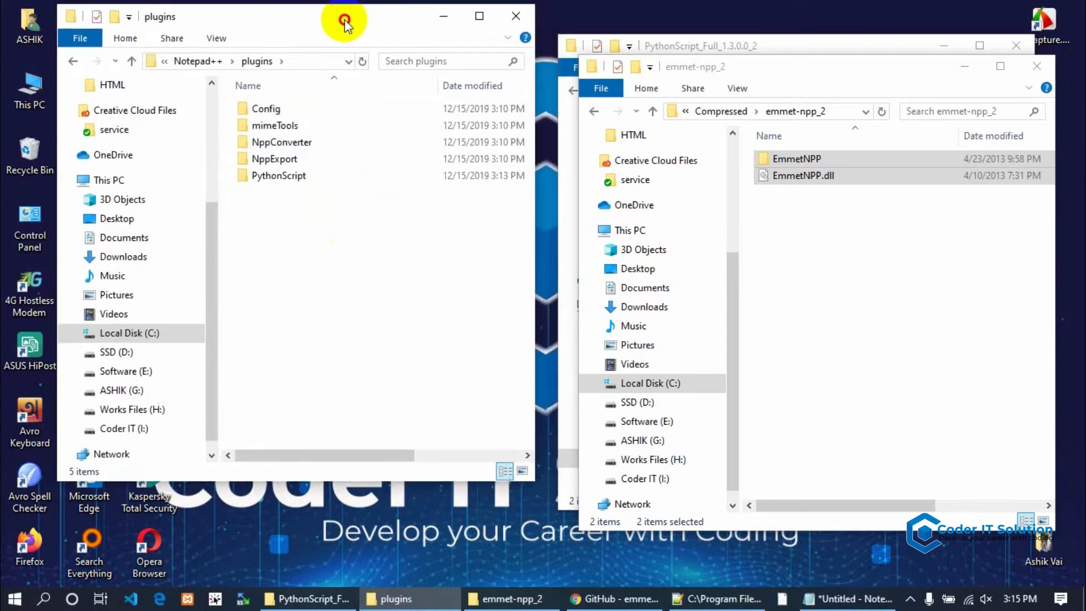
pyautogui.click(814, 162)
pyautogui.rightClick(815, 164)
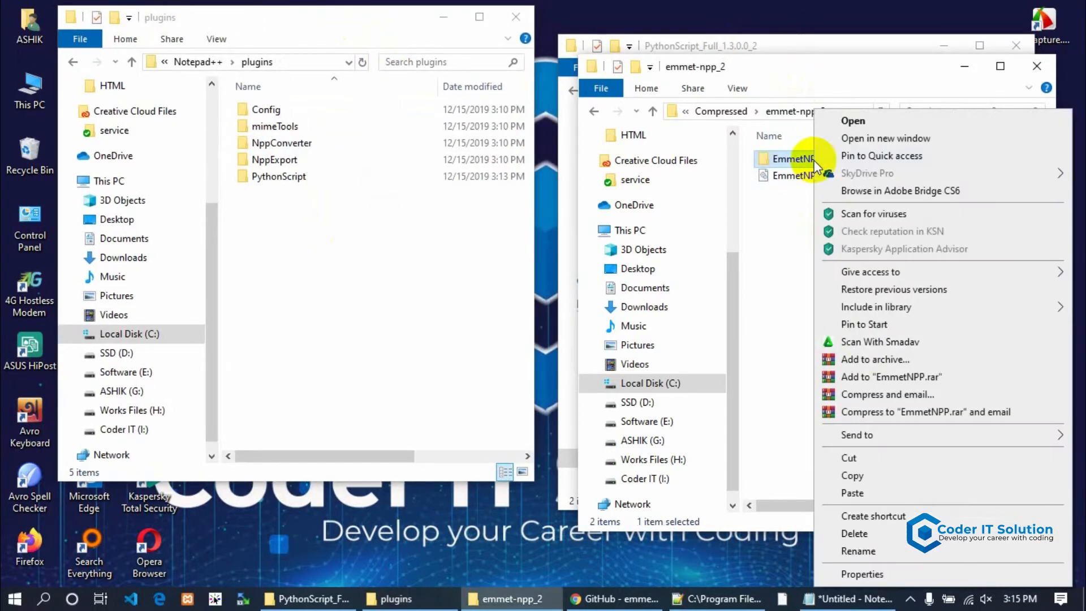
pyautogui.click(905, 477)
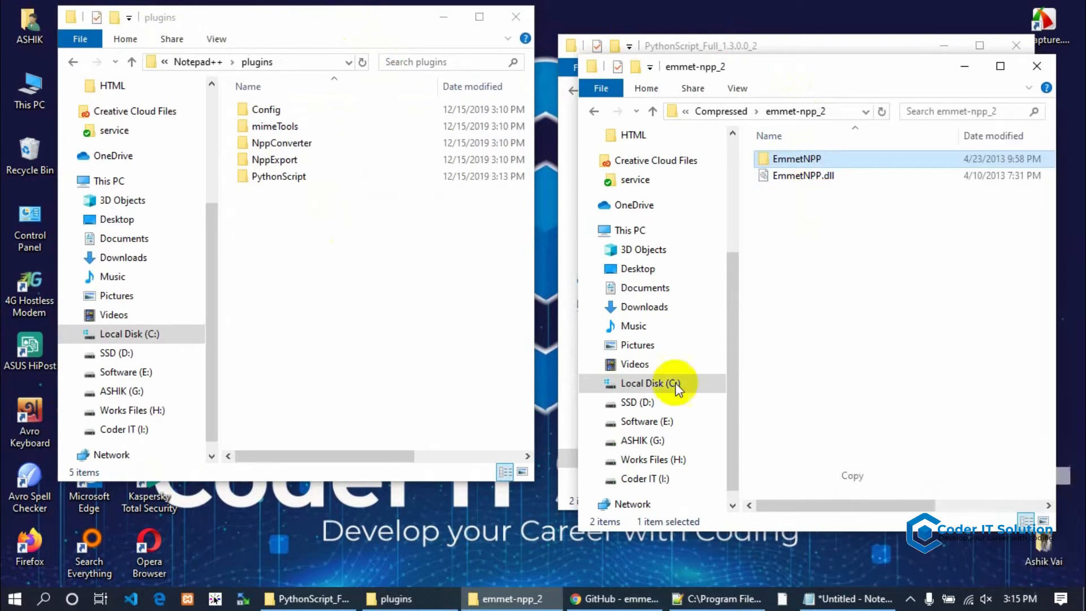
pyautogui.click(362, 254)
pyautogui.rightClick(362, 249)
pyautogui.click(409, 360)
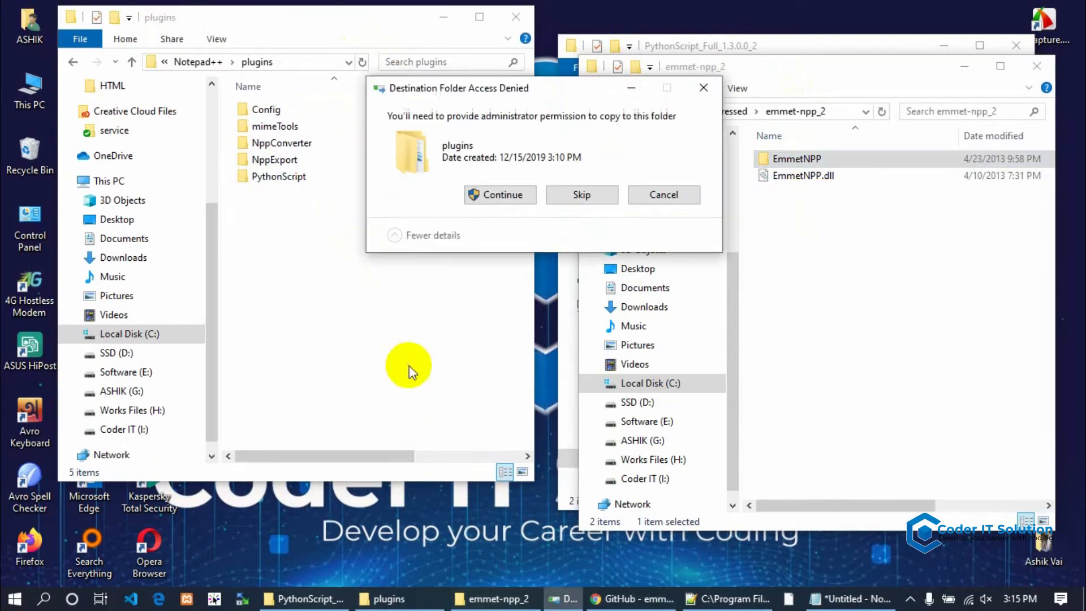
pyautogui.click(510, 195)
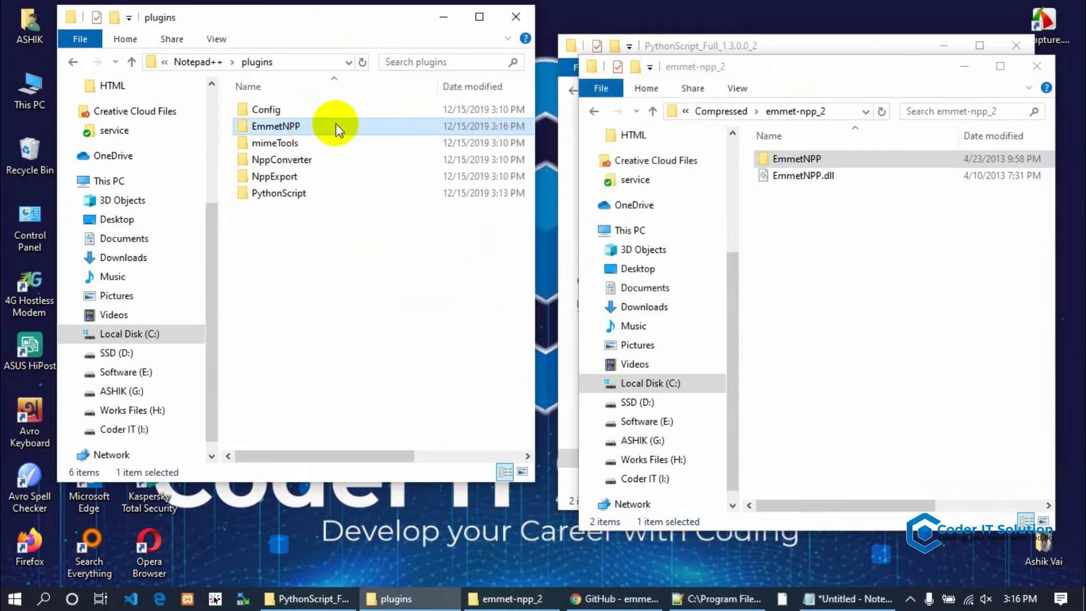
# Copy EmmetNPP.dll from the extracted emmet-npp_2 folder into the EmmetNPP folder inside the Notepad++ plugins folder, granting administrator permission
pyautogui.click(831, 176)
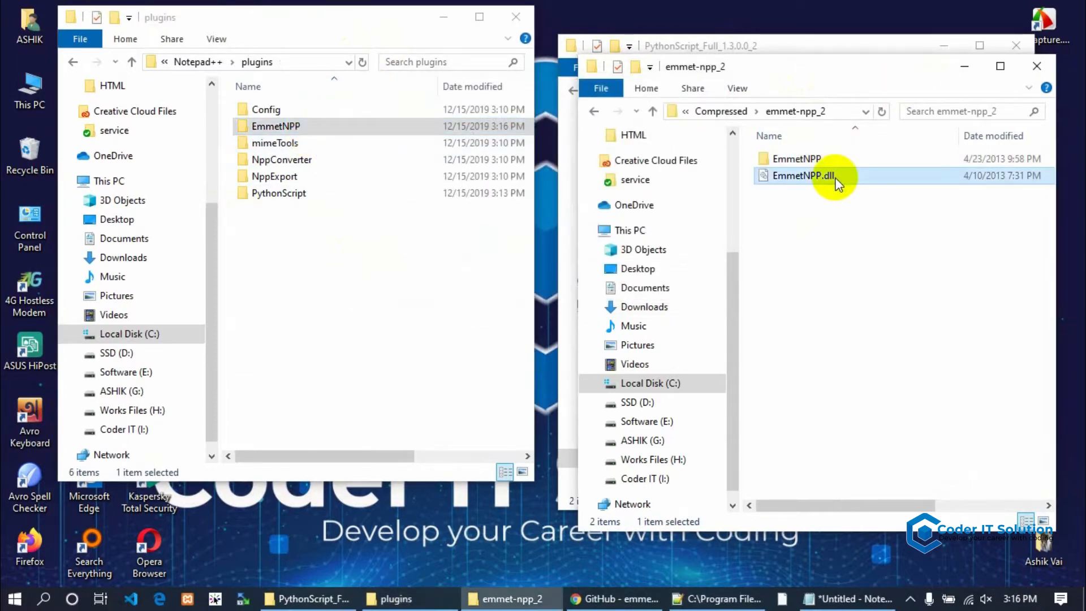
pyautogui.doubleClick(326, 130)
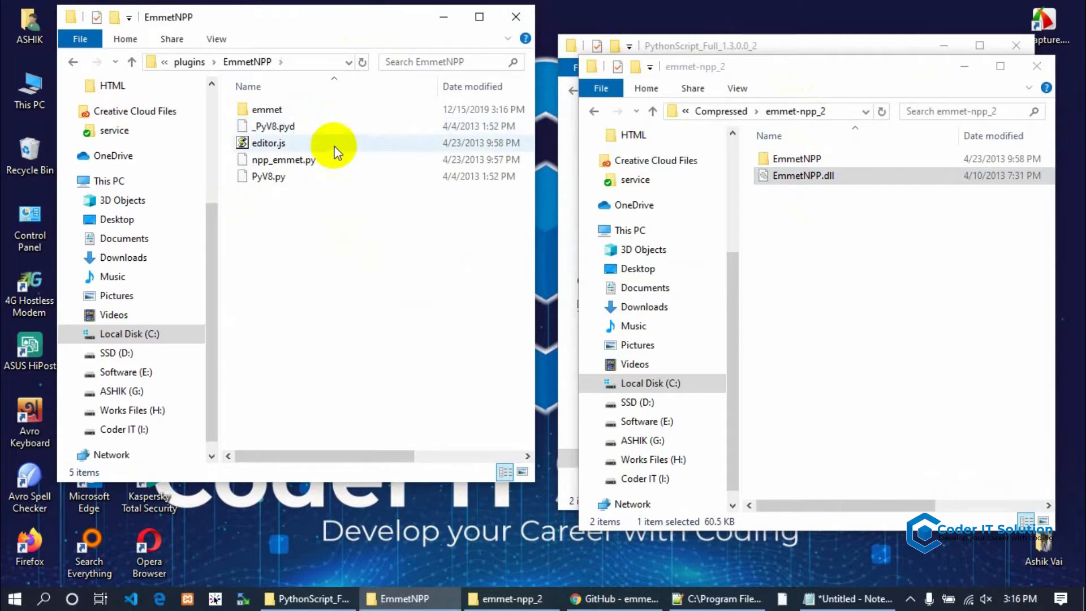
pyautogui.rightClick(846, 176)
pyautogui.click(899, 491)
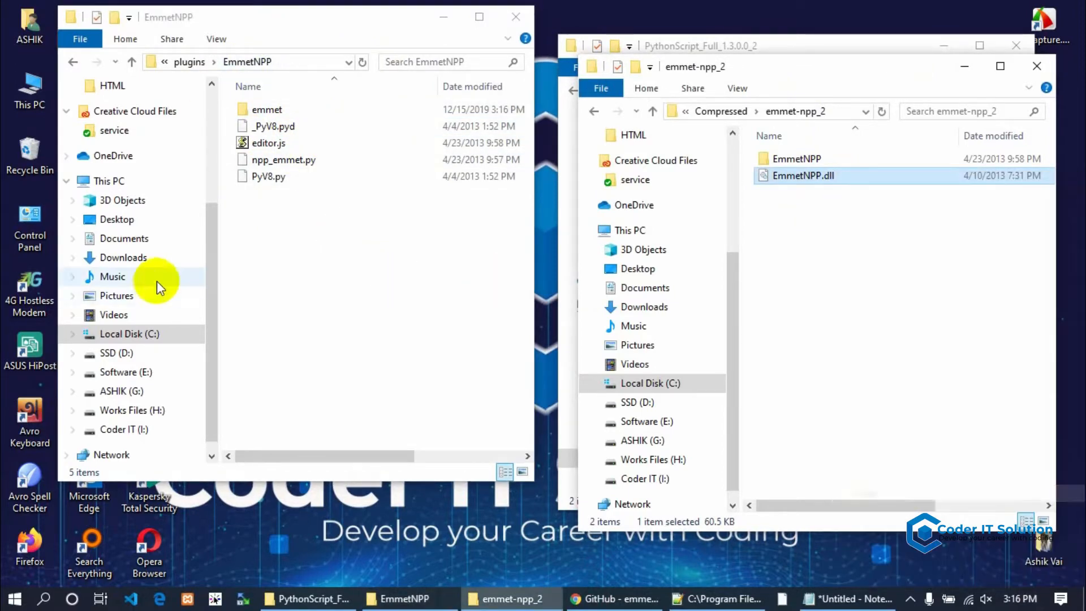
pyautogui.click(272, 257)
pyautogui.rightClick(294, 232)
pyautogui.click(392, 342)
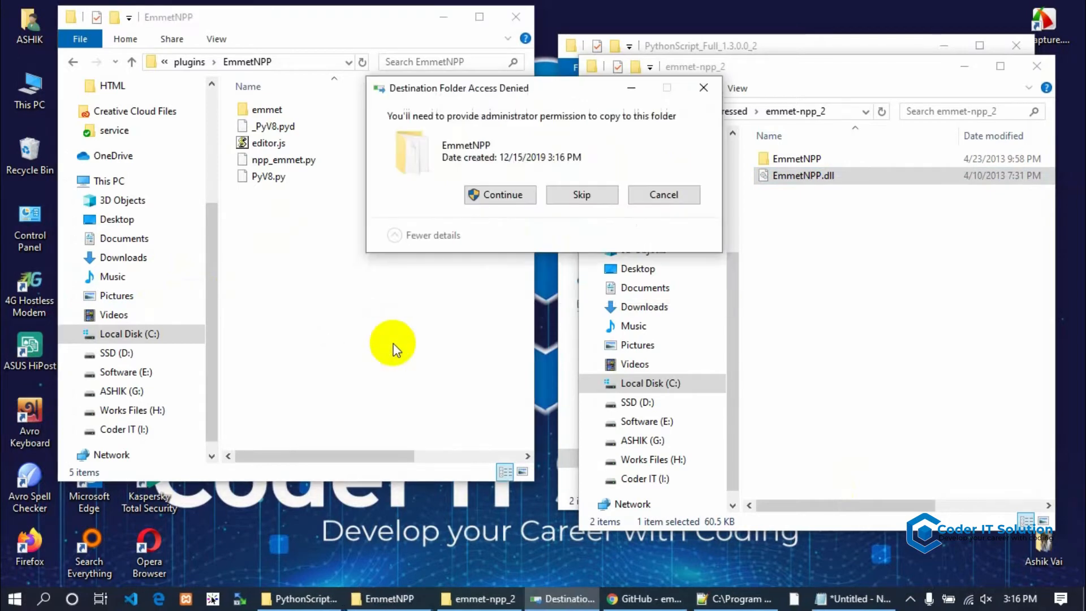
pyautogui.click(511, 198)
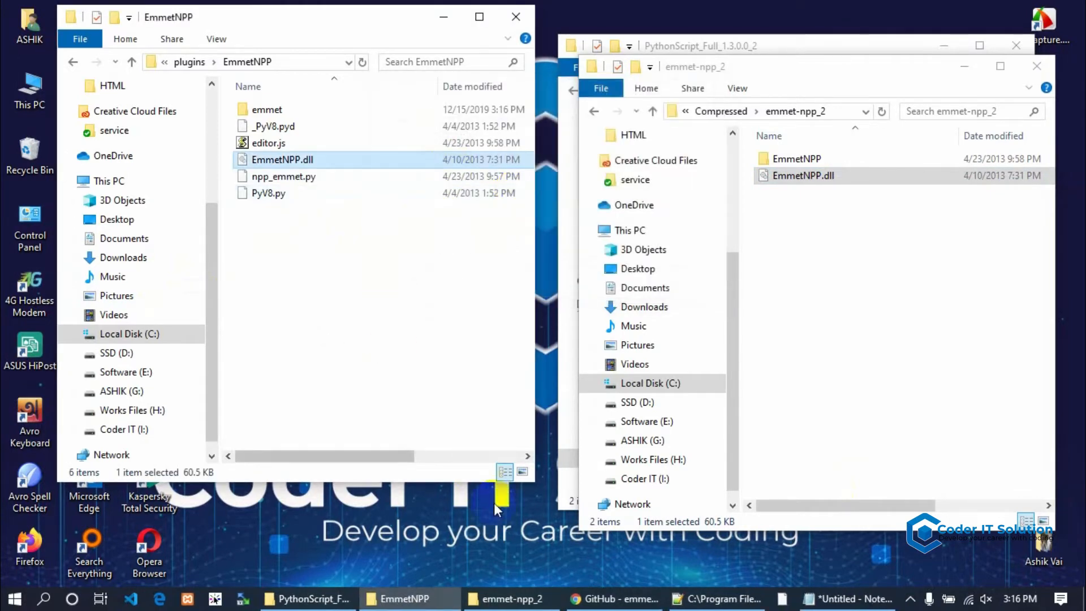
# Switch to Notepad++, check its list of loaded plugins, and restart the program to load the new plugin
pyautogui.click(745, 602)
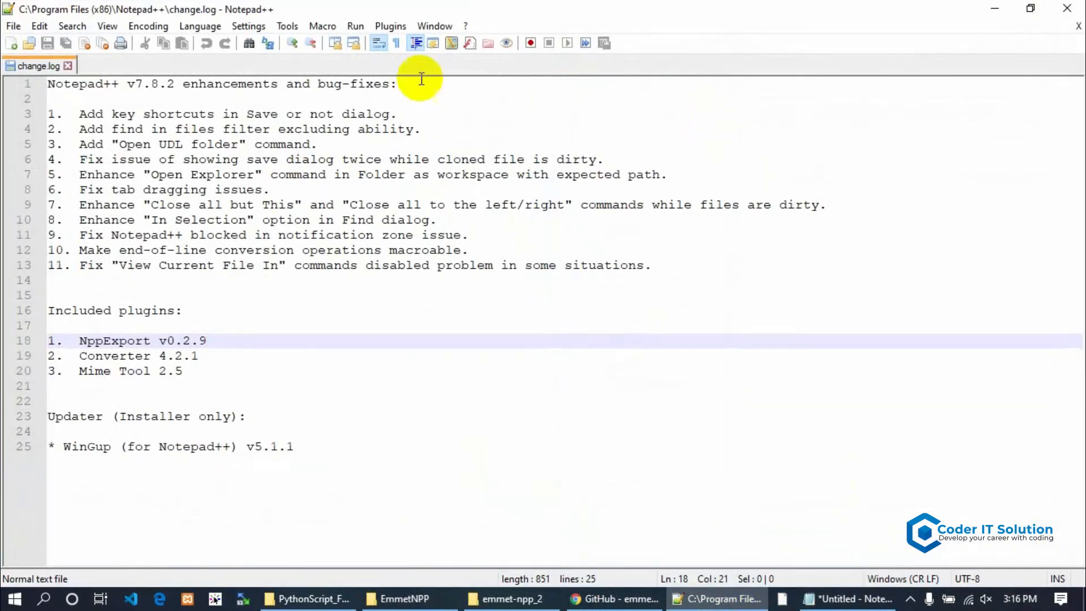
pyautogui.click(390, 26)
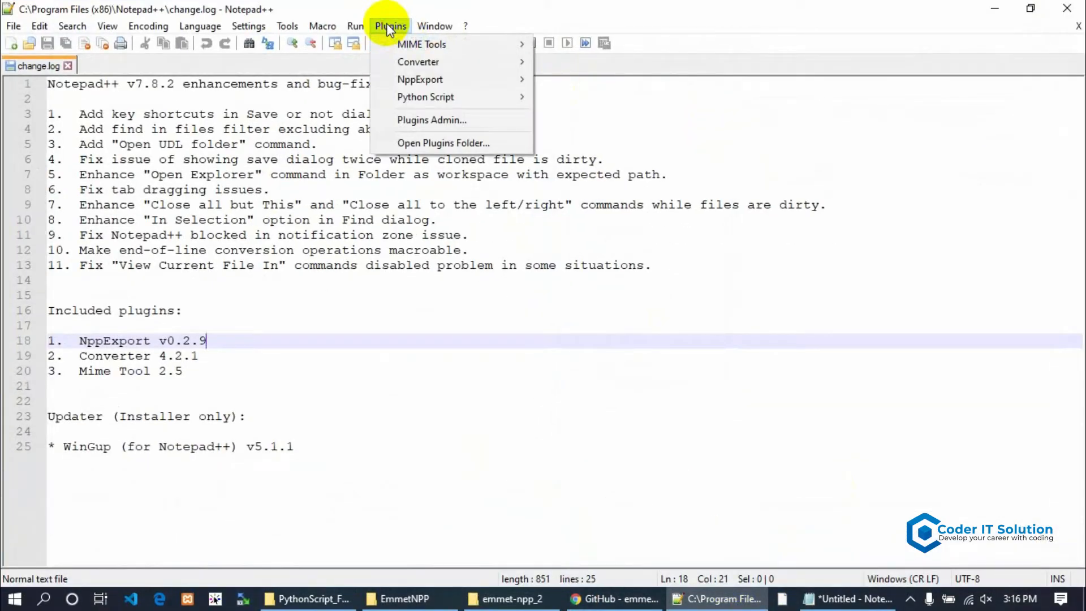
pyautogui.click(584, 3)
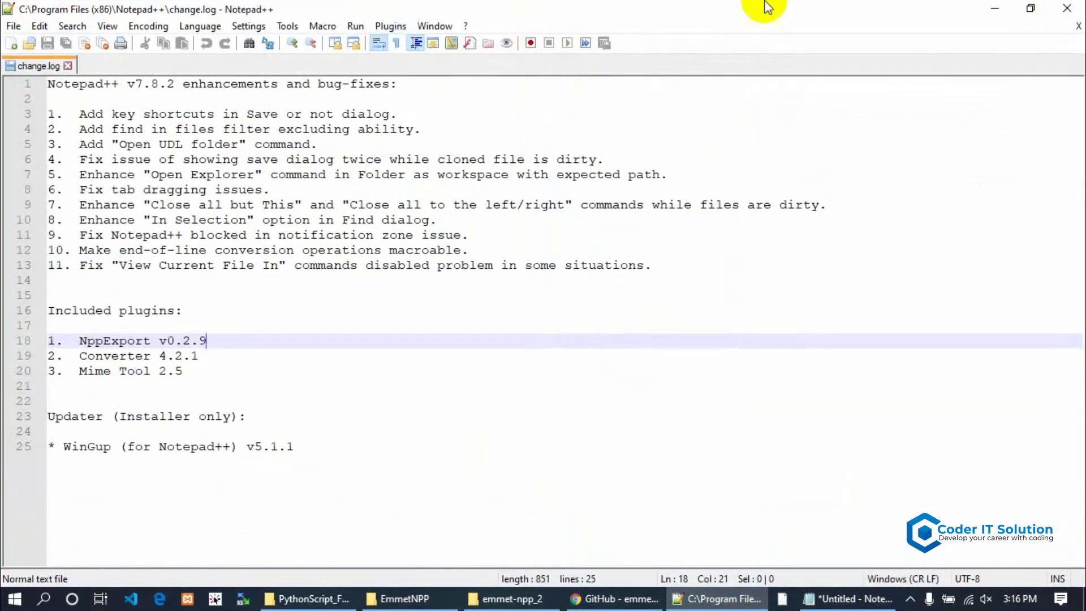
pyautogui.click(1068, 7)
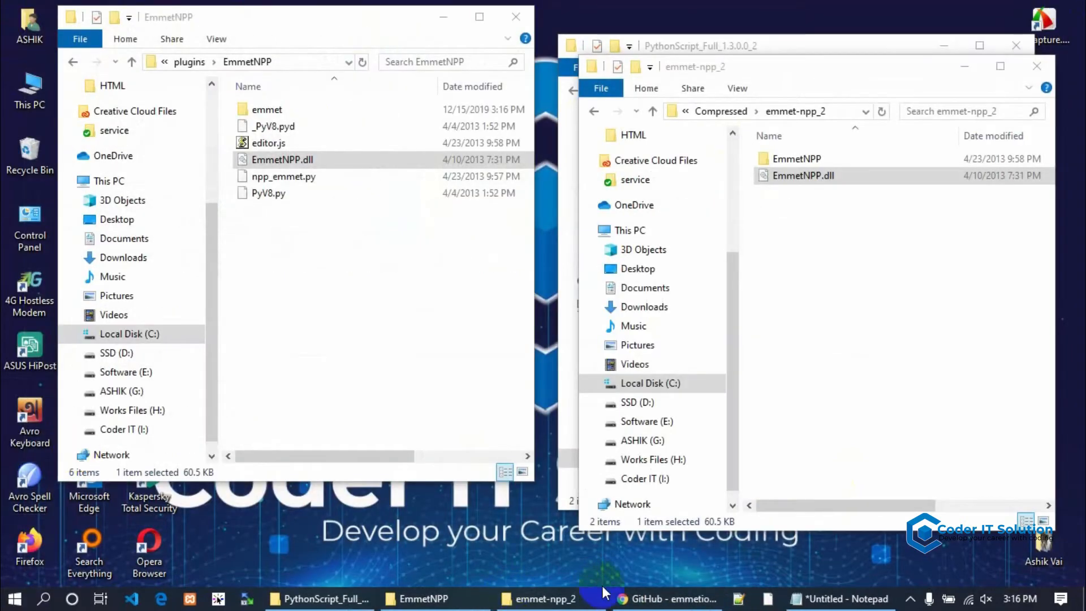
pyautogui.click(36, 599)
pyautogui.click(16, 599)
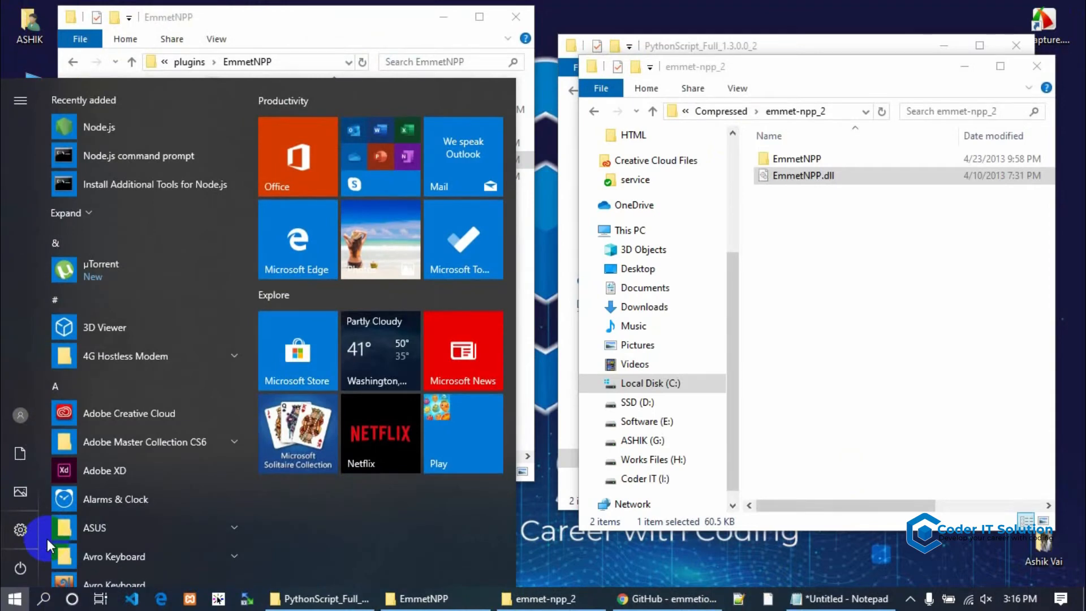
pyautogui.write('note')
pyautogui.press('Return')
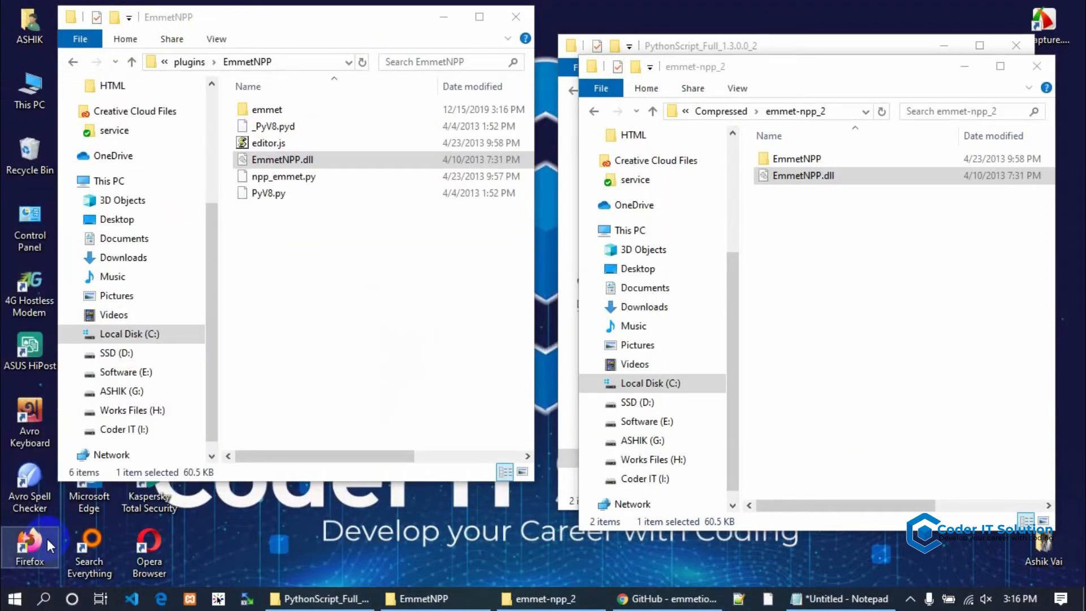
# Check that the Emmet plugin is installed by viewing its commands and About information, and close the information window
pyautogui.click(391, 27)
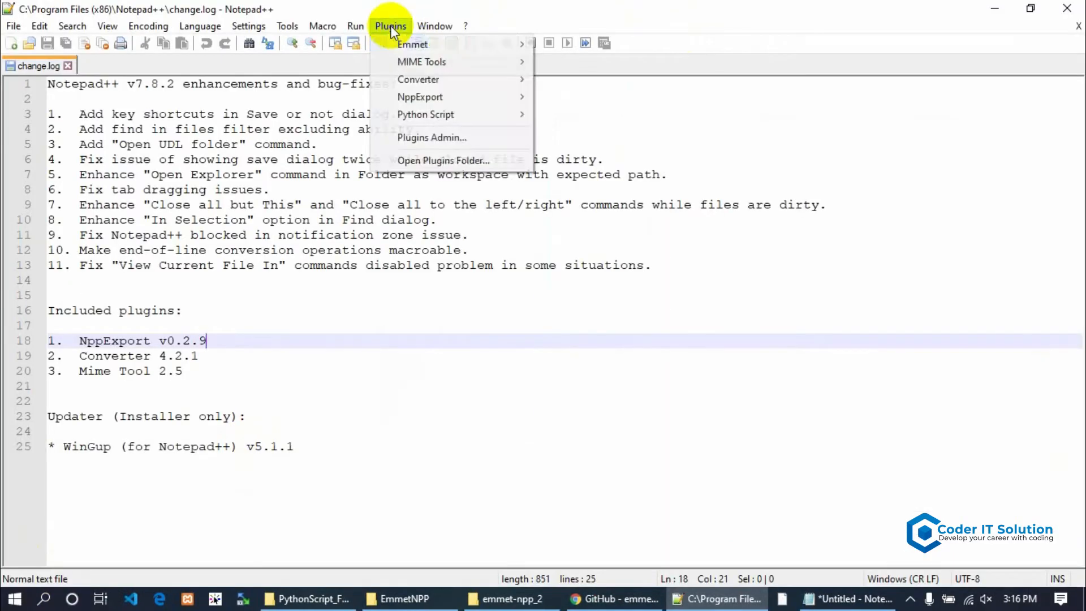
pyautogui.moveTo(402, 45)
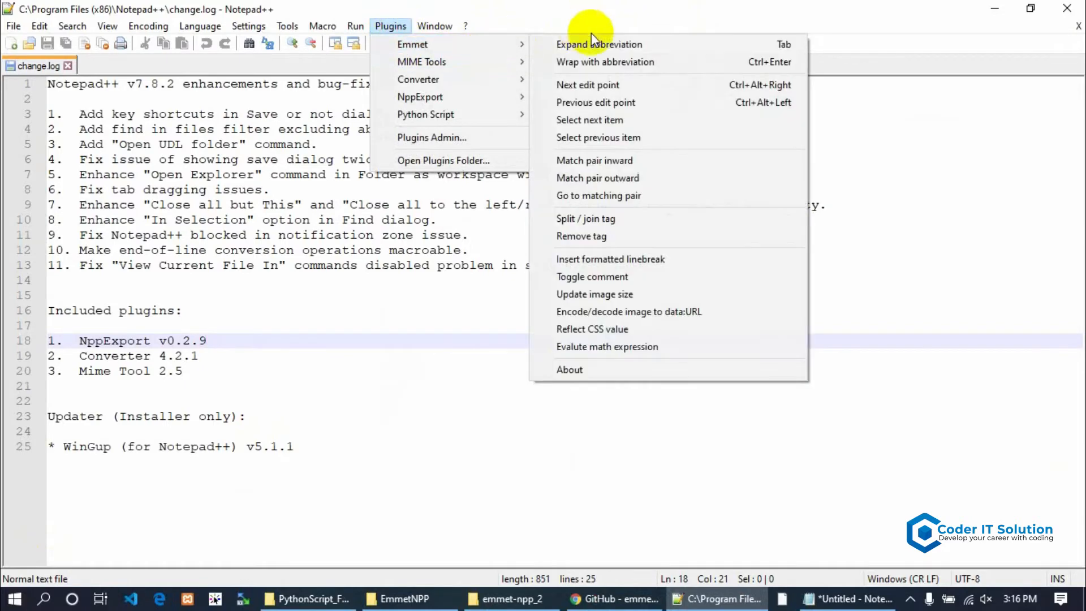
pyautogui.click(582, 368)
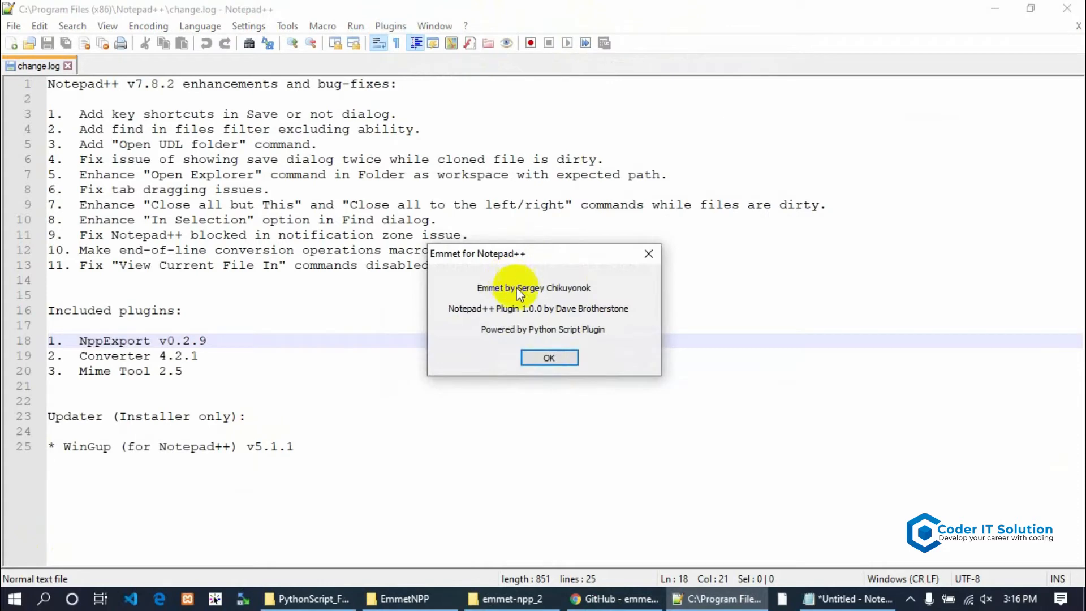
pyautogui.click(651, 254)
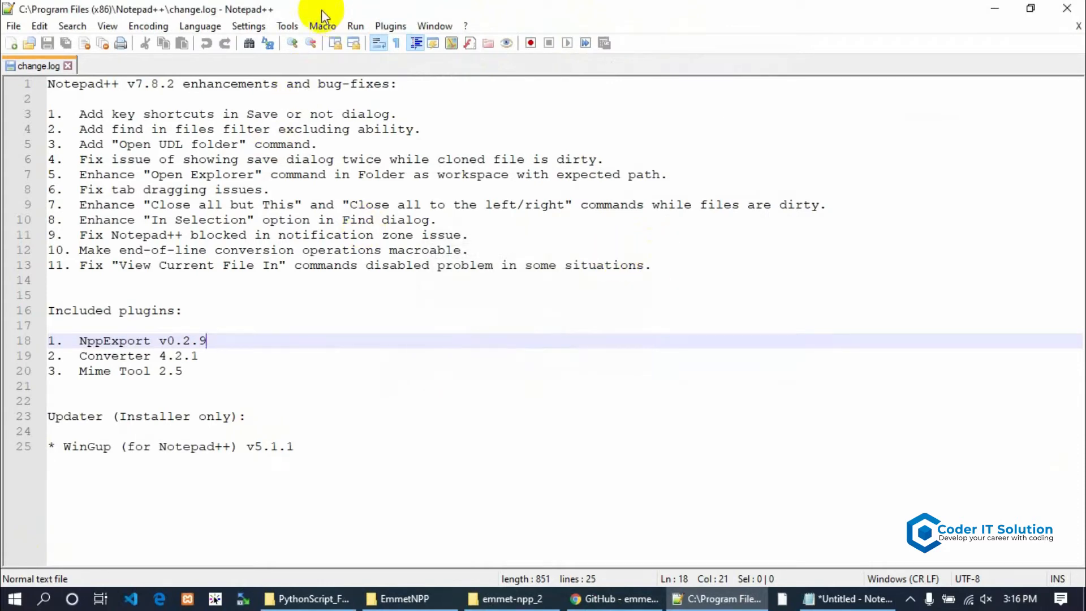
# Show the plugin commands in the Shortcut Mapper and open the Expand abbreviation shortcut to view its key choices
pyautogui.click(252, 26)
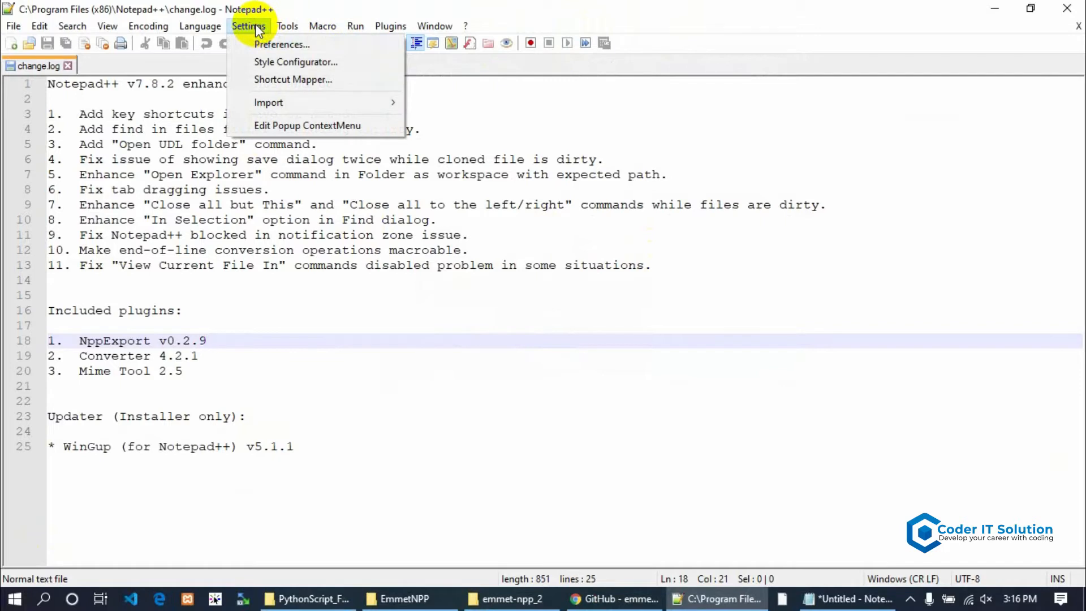
pyautogui.moveTo(279, 26)
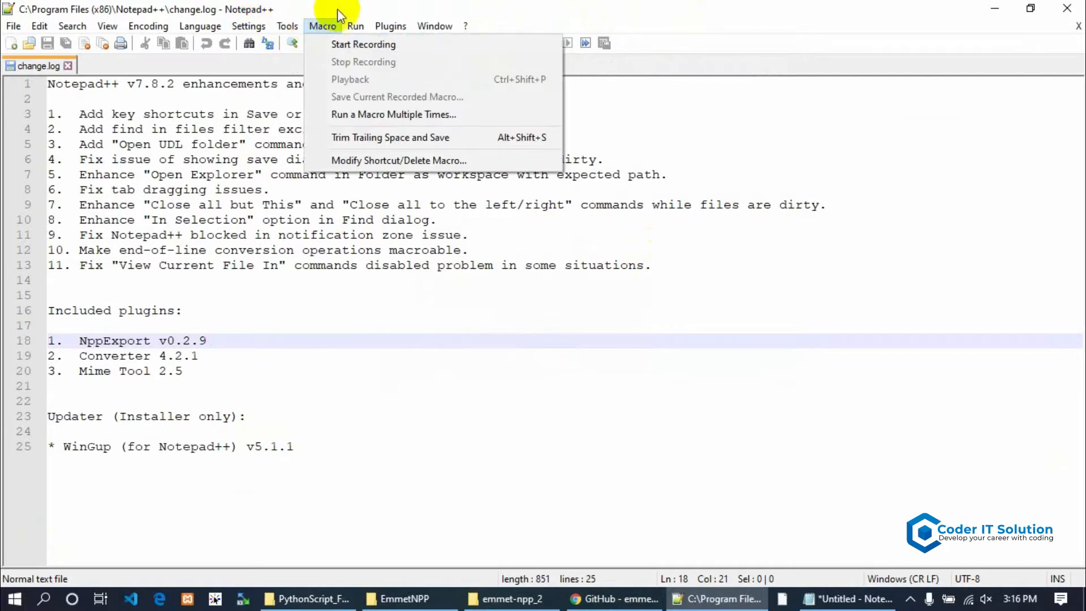
pyautogui.moveTo(246, 27)
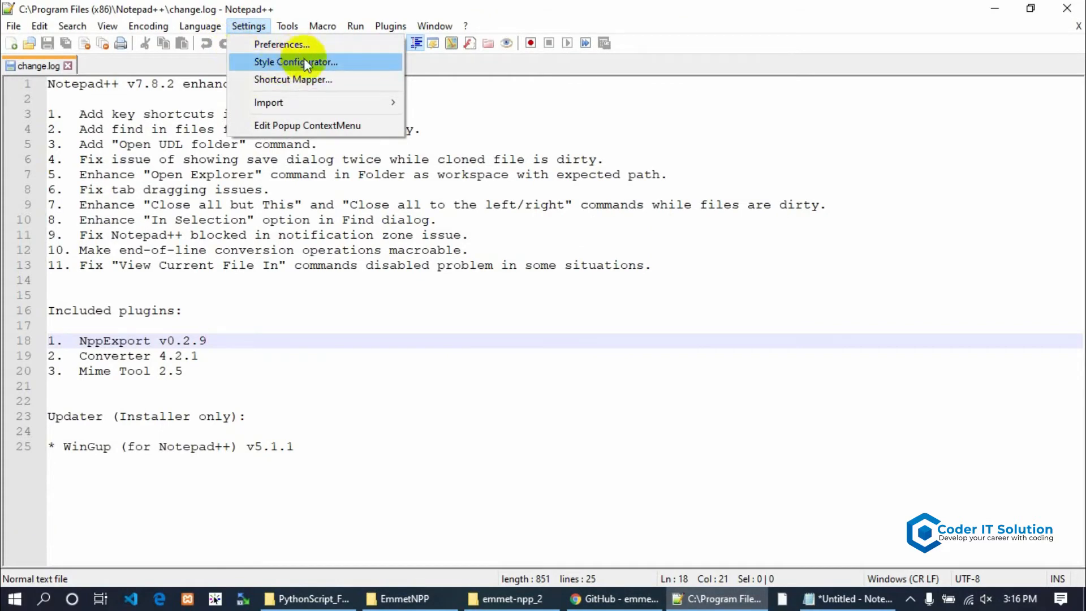
pyautogui.click(303, 77)
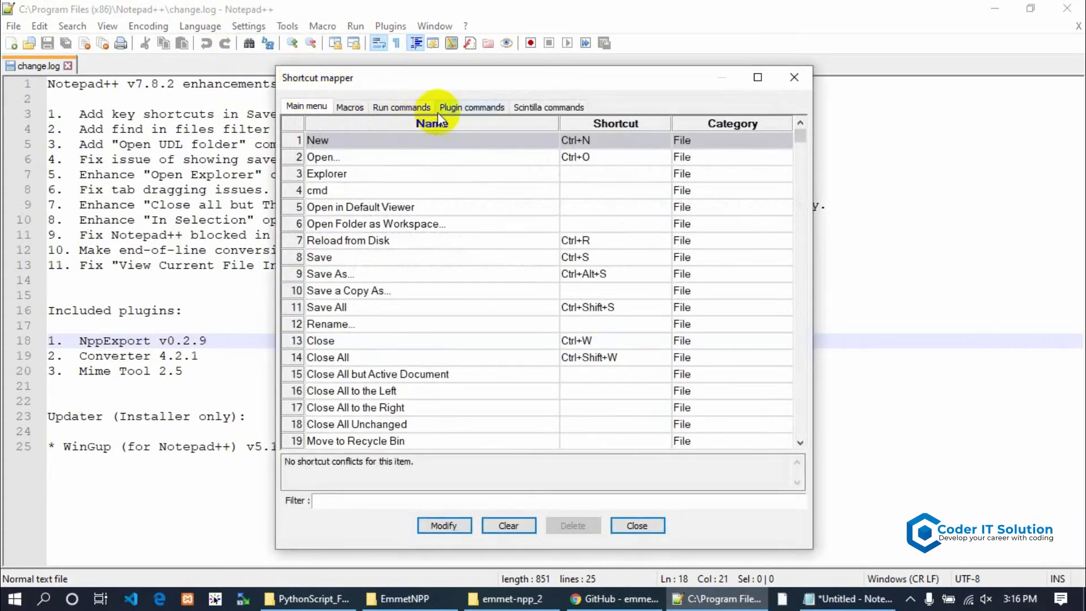
pyautogui.click(473, 107)
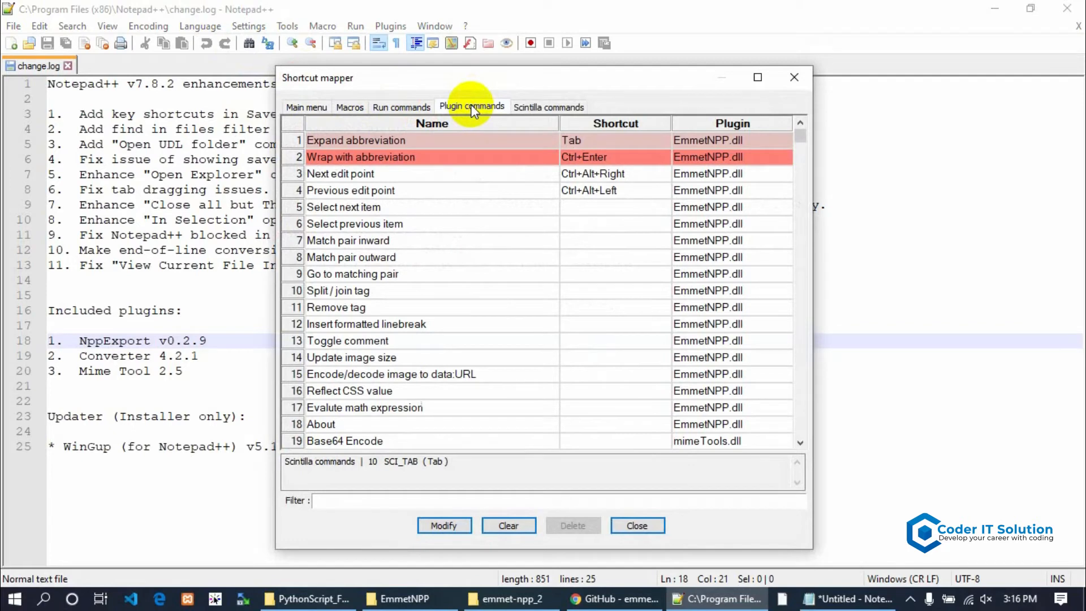
pyautogui.click(426, 142)
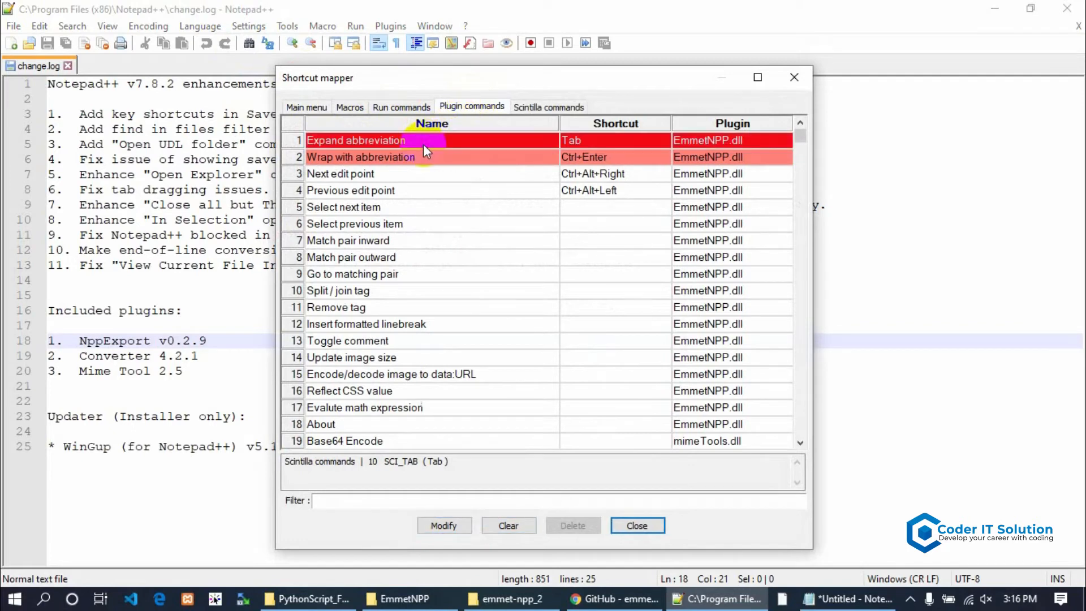
pyautogui.doubleClick(592, 141)
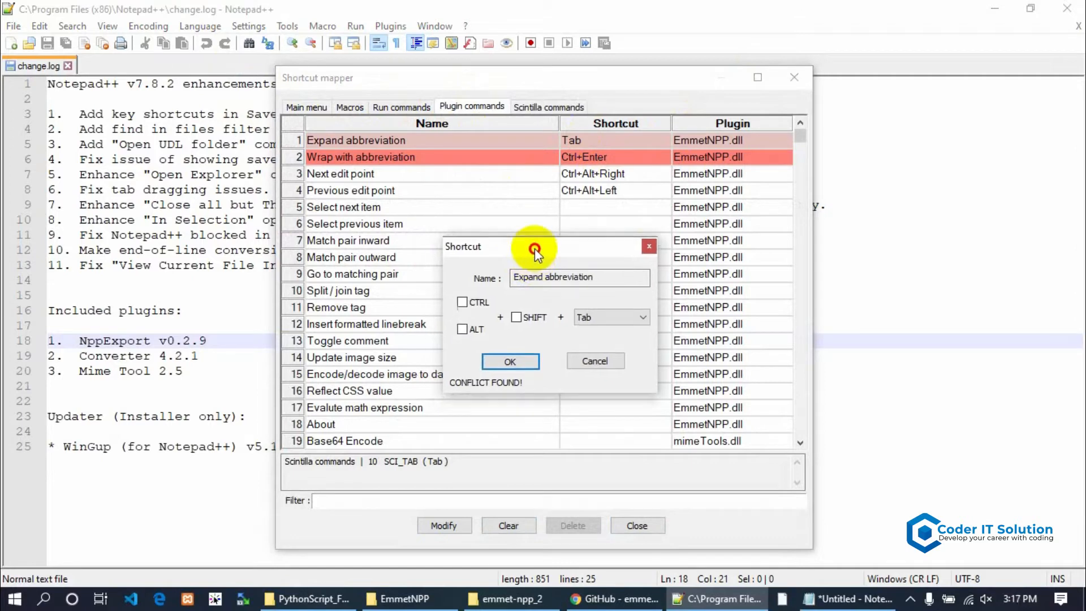
pyautogui.moveTo(534, 249); pyautogui.dragTo(562, 212)
pyautogui.click(630, 284)
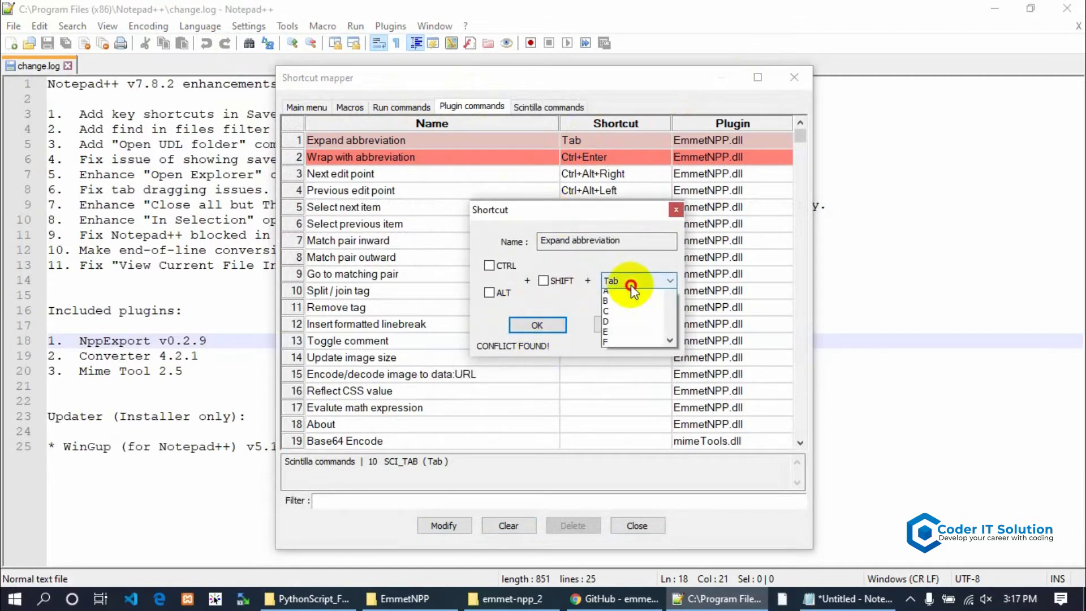
pyautogui.click(630, 284)
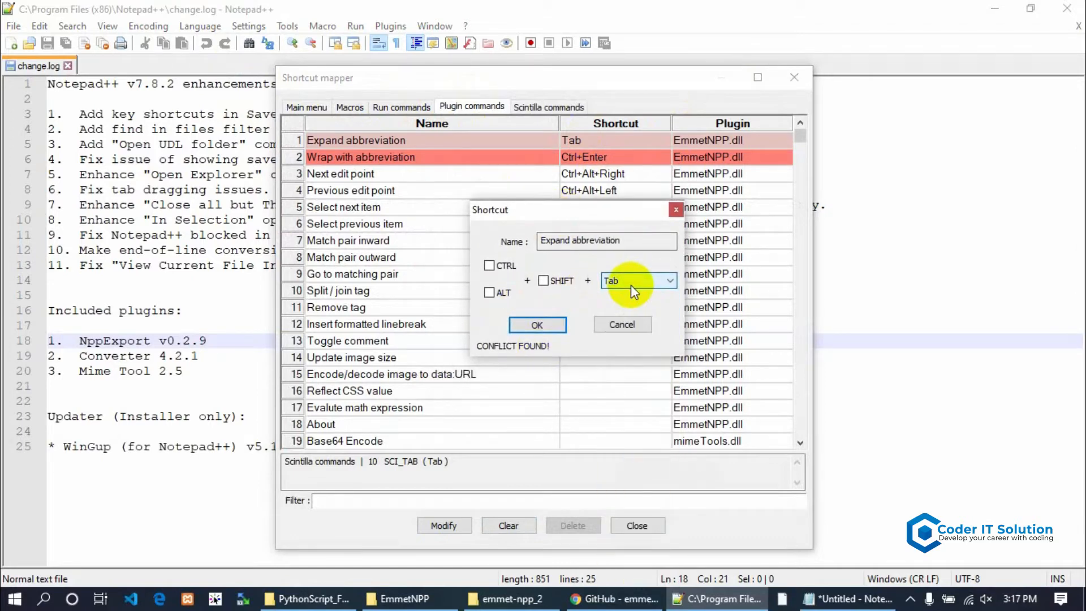
# Try the CTRL, ALT and SHIFT modifiers on the Expand abbreviation shortcut, clear them again and accept plain Tab
pyautogui.click(489, 265)
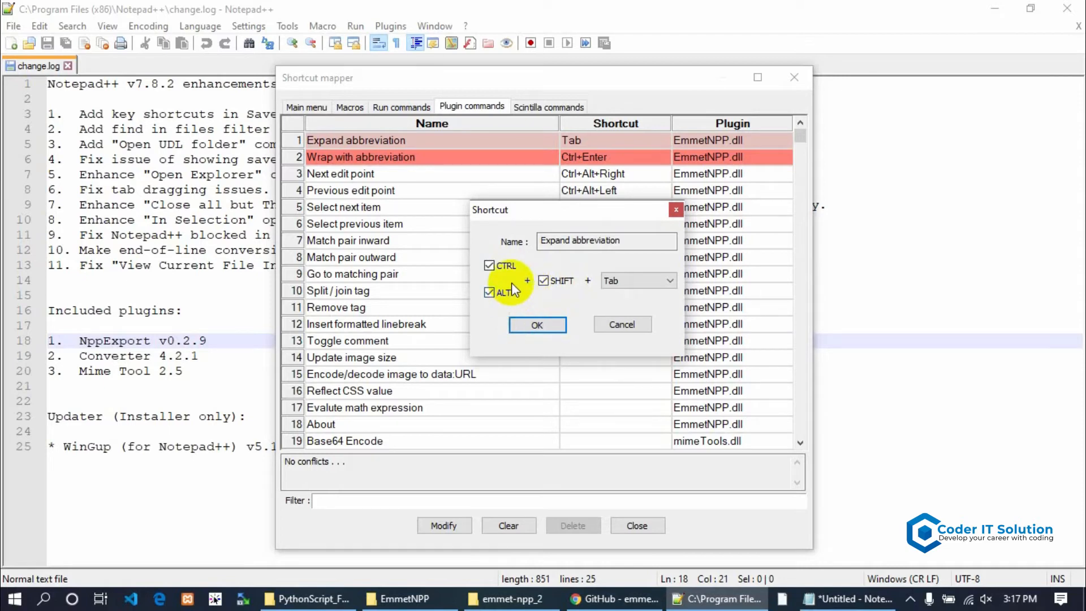
pyautogui.click(638, 286)
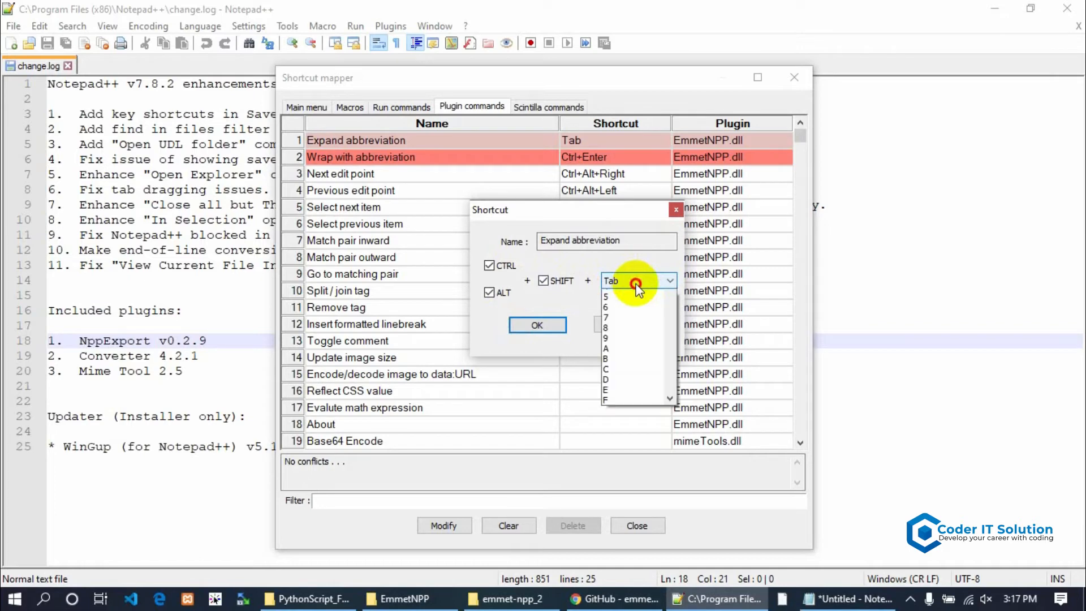
pyautogui.click(635, 283)
pyautogui.click(545, 281)
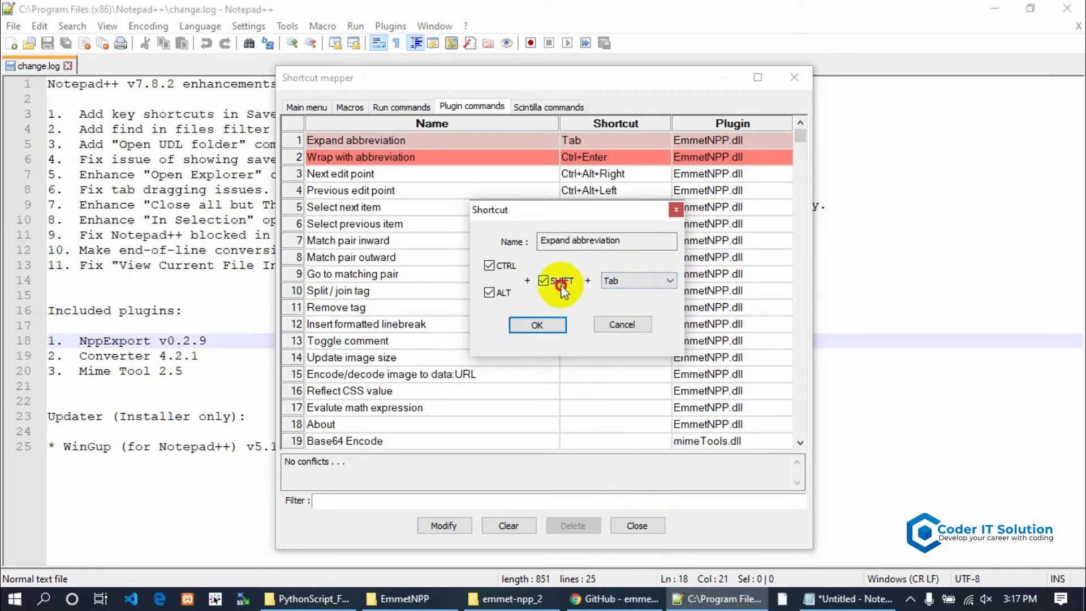
pyautogui.click(491, 292)
pyautogui.click(496, 265)
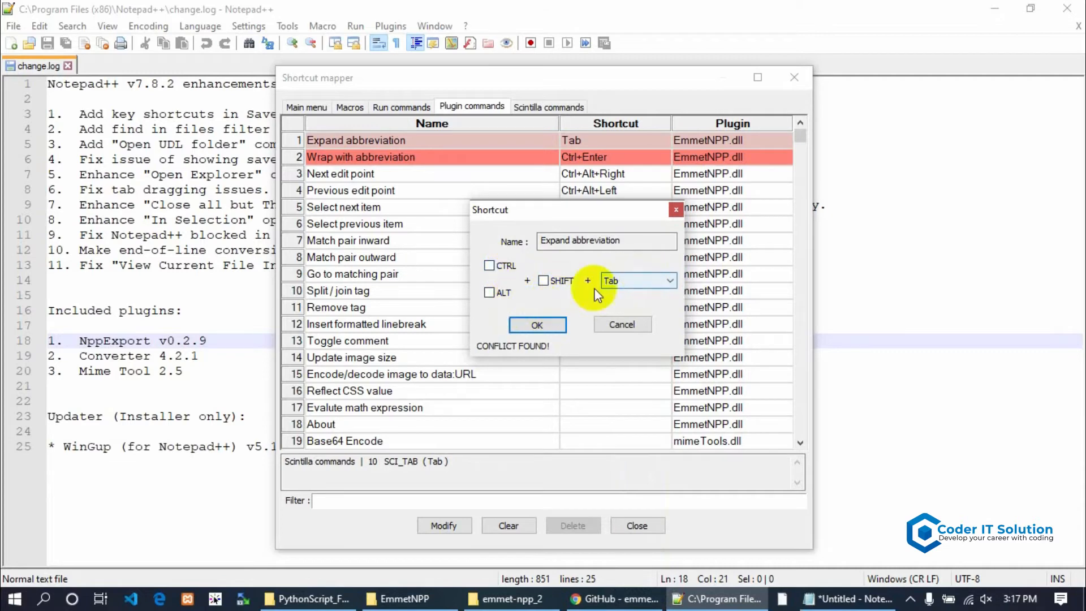
pyautogui.click(616, 283)
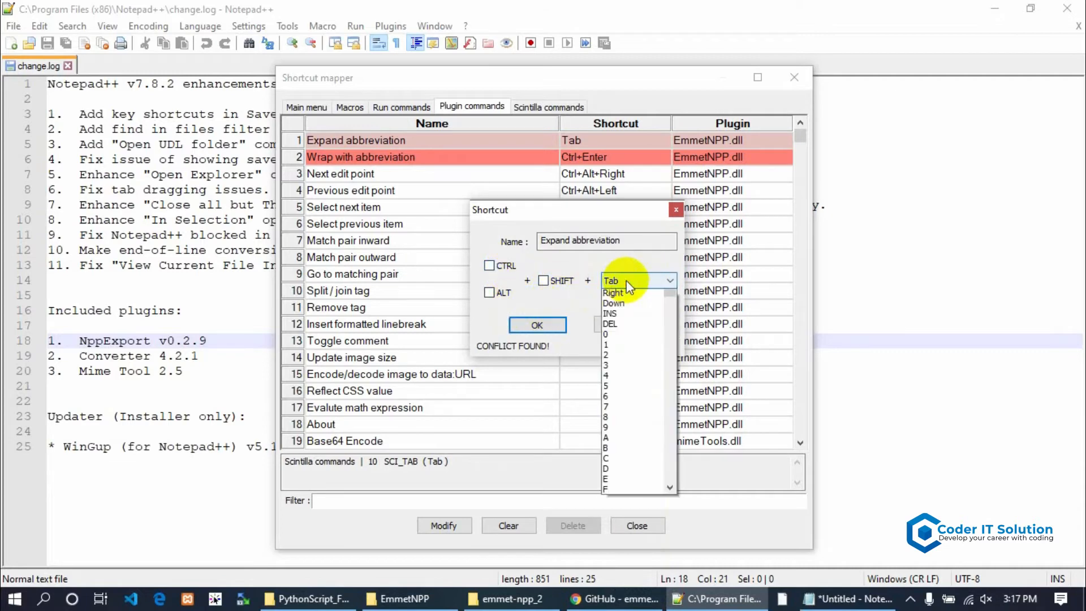
pyautogui.click(568, 289)
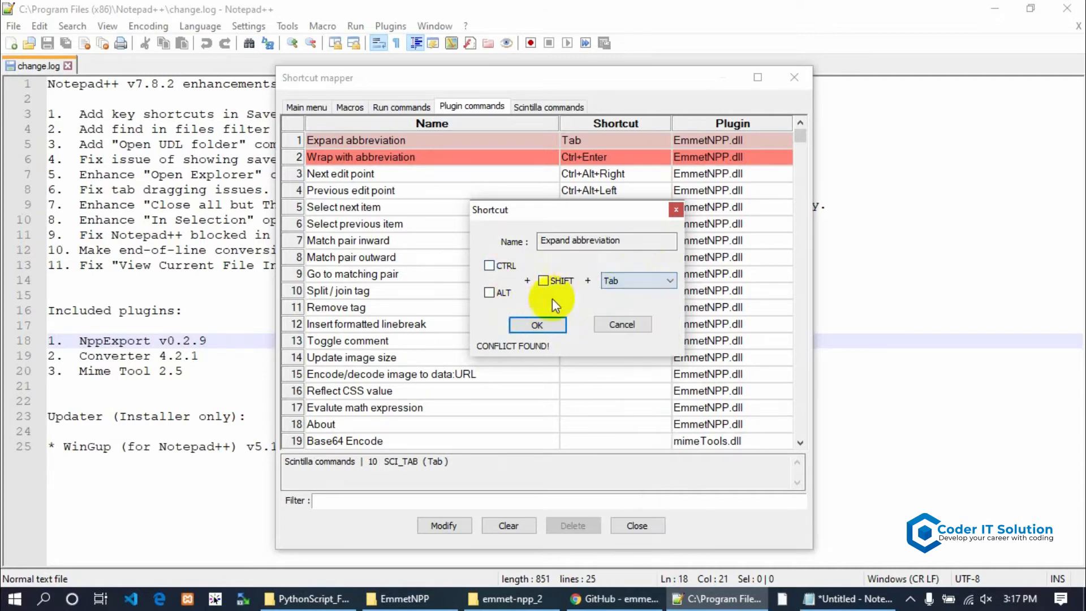
pyautogui.click(529, 328)
# Review the Wrap with abbreviation shortcut, keep it as Ctrl+Enter, and close the Shortcut Mapper
pyautogui.click(556, 159)
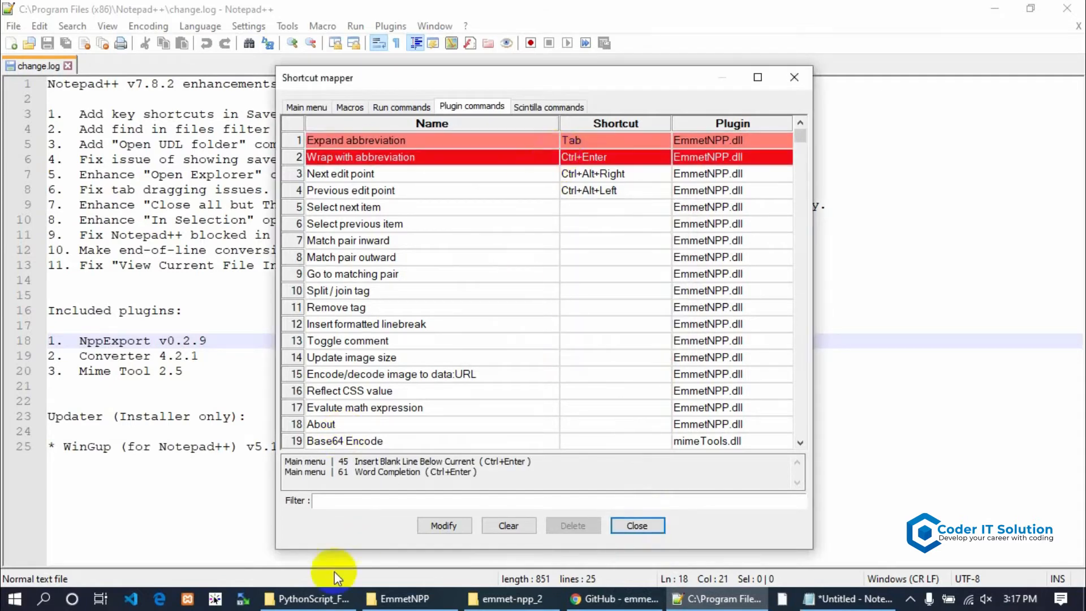
pyautogui.click(437, 528)
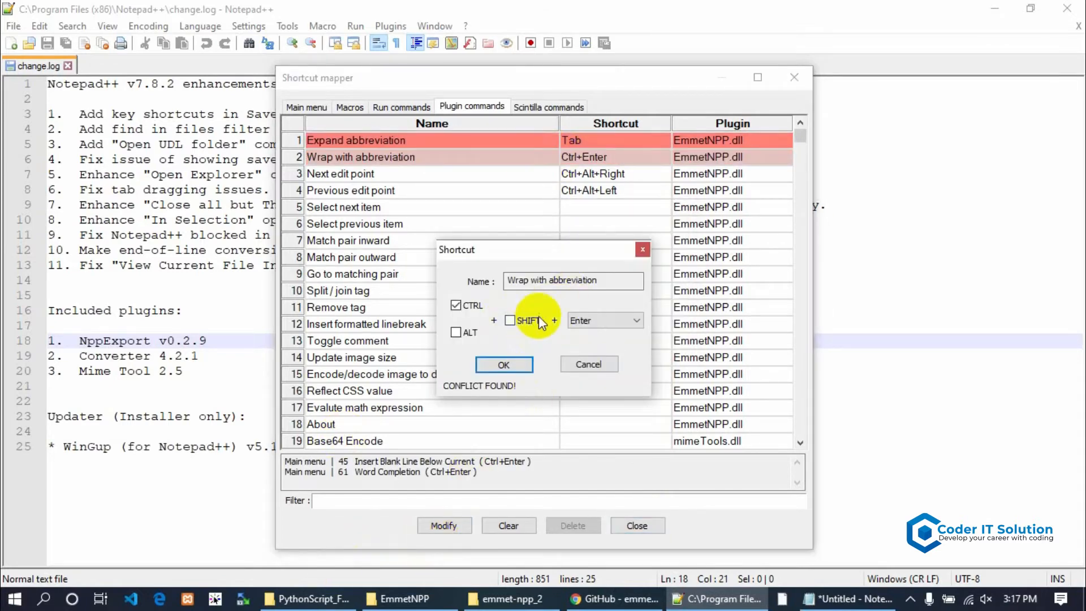
pyautogui.click(504, 366)
pyautogui.click(634, 523)
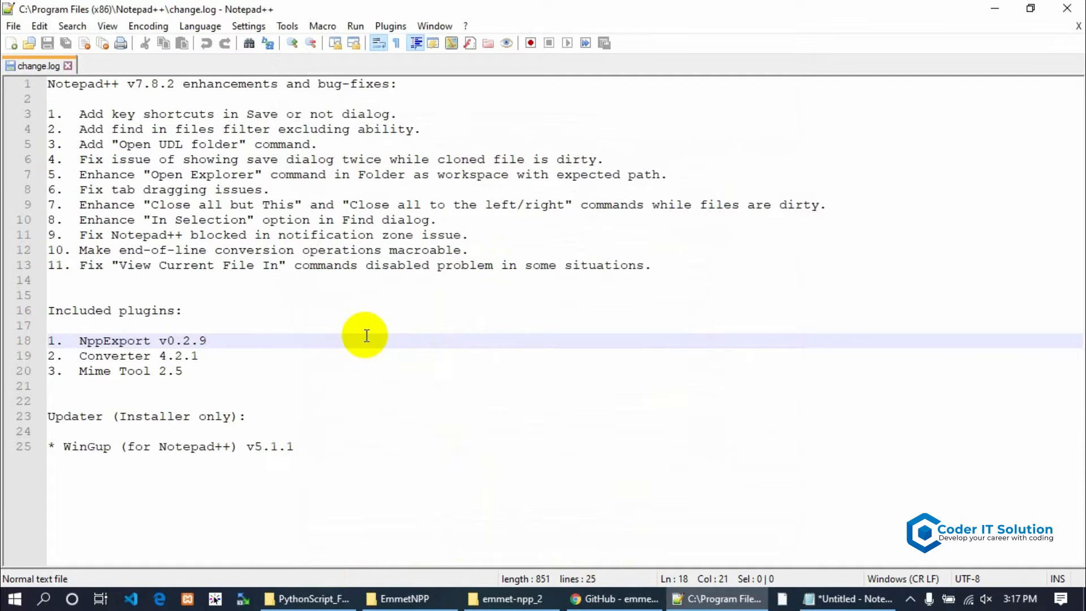
# Undo the stray character inserted in change.log and create a new blank document
pyautogui.hotkey('ctrl', 'shift', 'n')
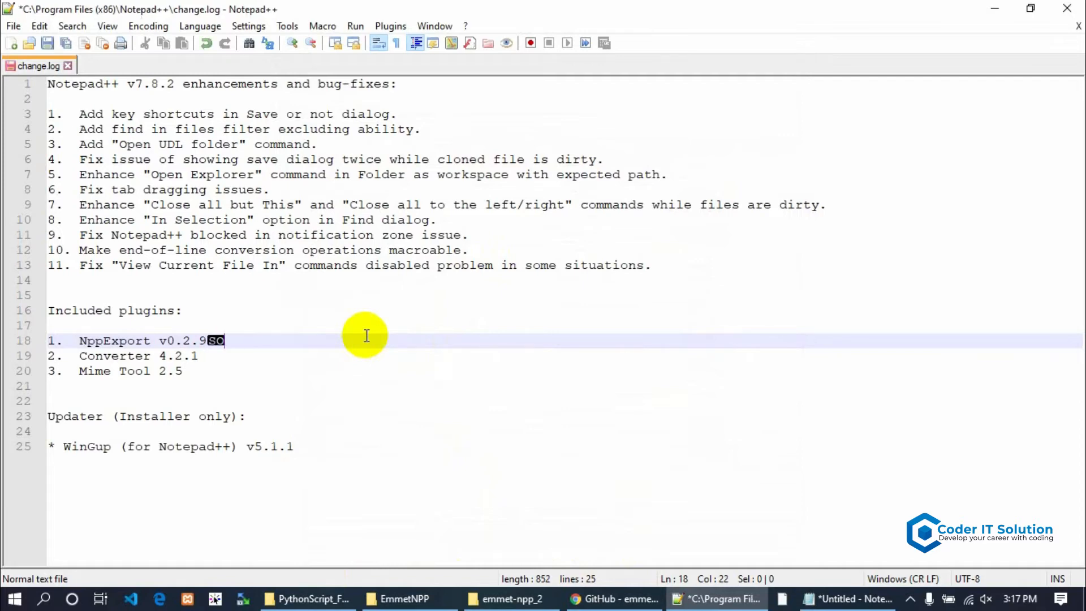
pyautogui.hotkey('ctrl', 'z')
pyautogui.hotkey('ctrl', 'n')
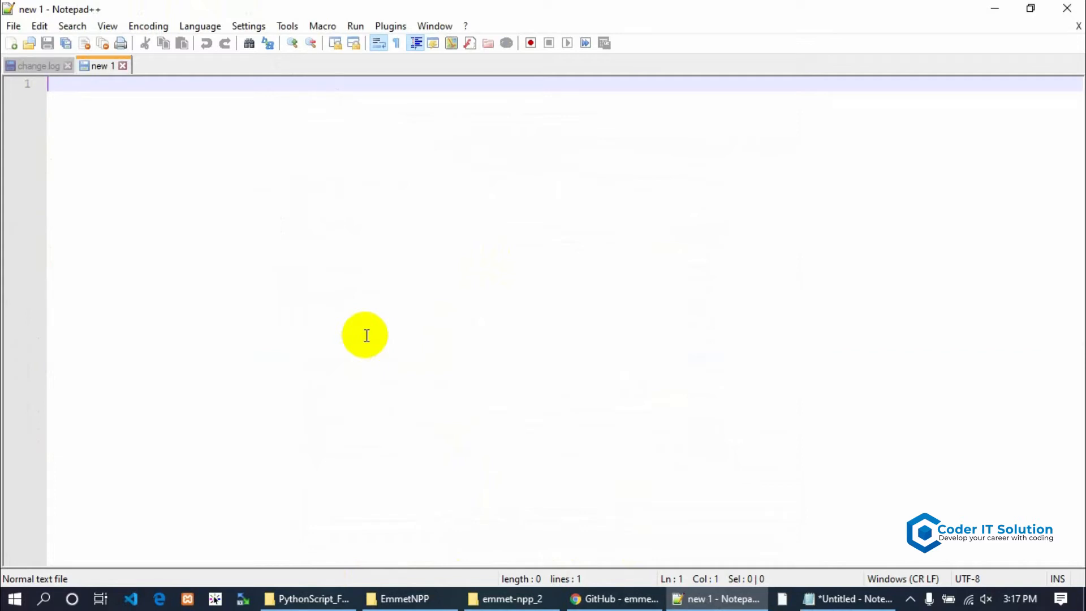
# Enter asdf as placeholder text and save the new document in Documents as test.html
pyautogui.write('asdf')
pyautogui.hotkey('ctrl', 's')
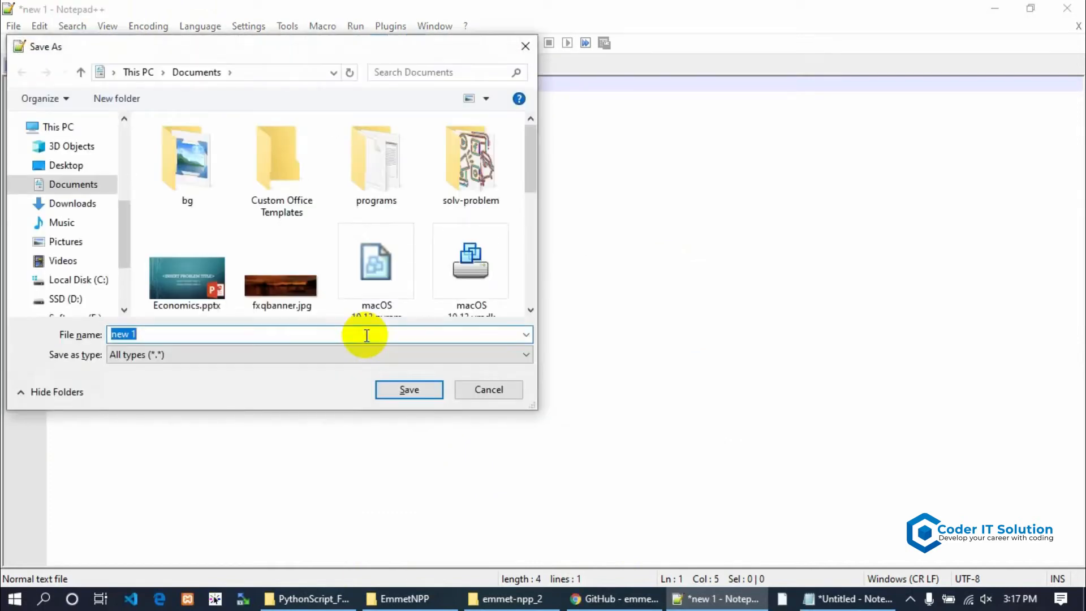
pyautogui.write('test.html')
pyautogui.press('Return')
# Clear the placeholder text and expand the Emmet abbreviation ! into the HTML document skeleton
pyautogui.hotkey('ctrl', 'a')
pyautogui.press('Delete')
pyautogui.write('!')
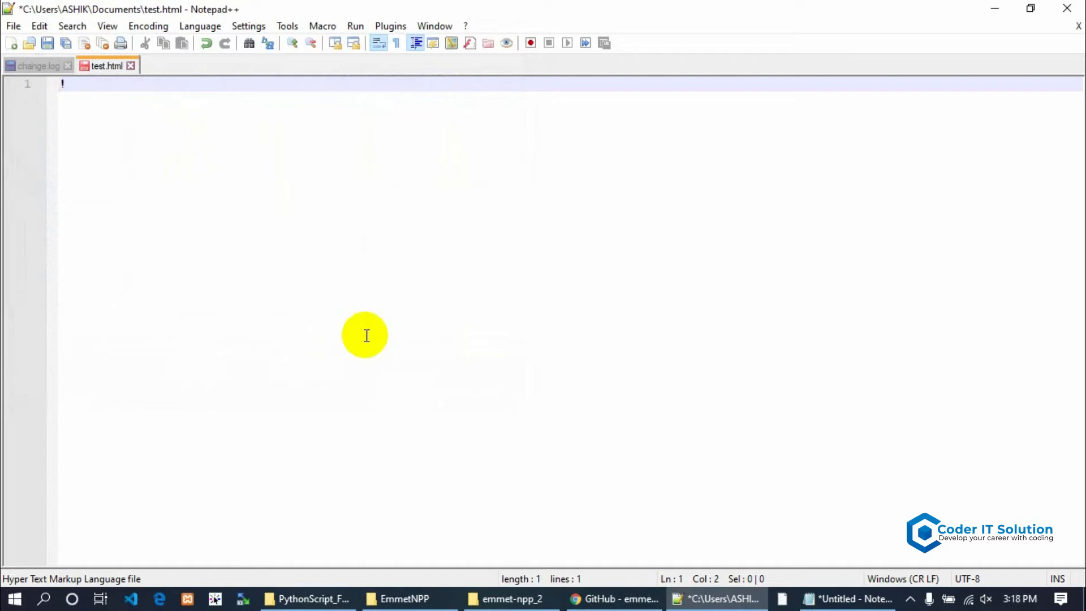
pyautogui.hotkey('ctrl', 'alt', 'Return')
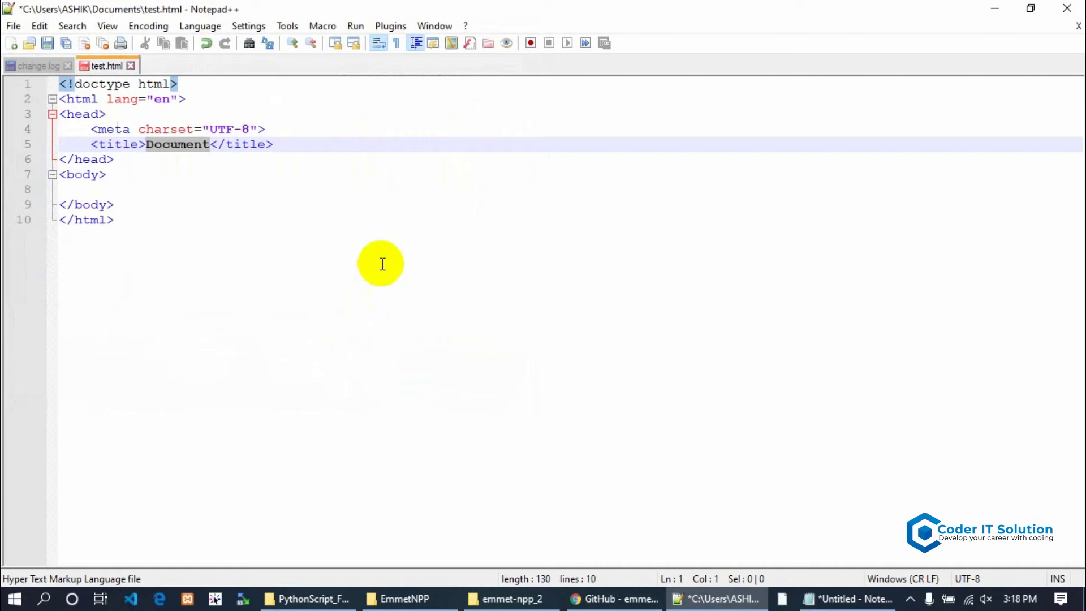
pyautogui.click(237, 294)
pyautogui.click(132, 219)
pyautogui.moveTo(132, 219); pyautogui.dragTo(65, 83)
pyautogui.click(106, 114)
pyautogui.moveTo(122, 212); pyautogui.dragTo(64, 85)
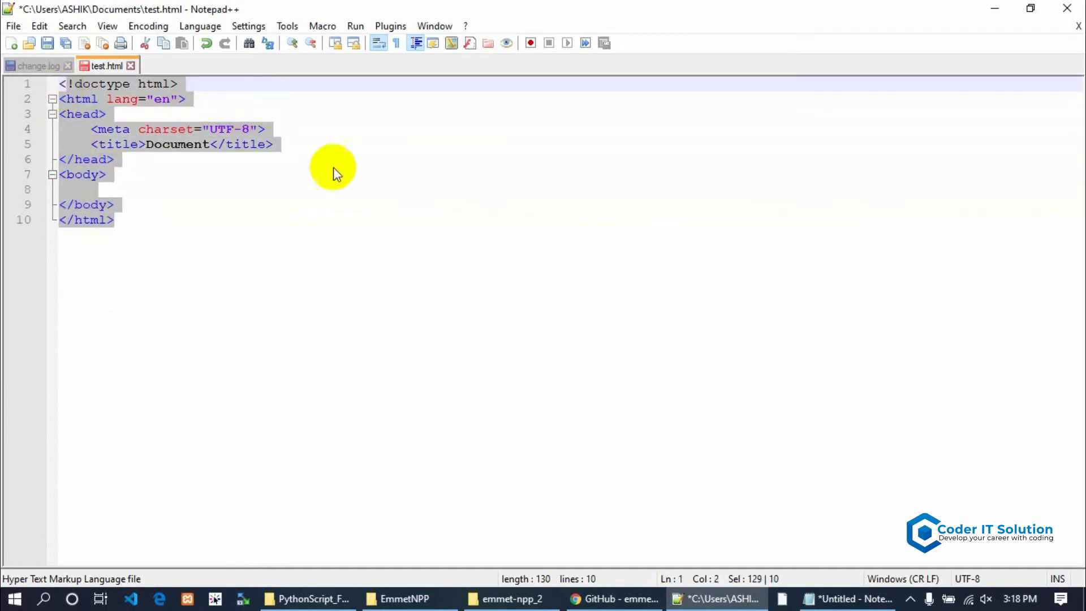
pyautogui.click(317, 143)
# Add two new lines after the opening body tag and expand the abbreviation p with Emmet
pyautogui.click(262, 175)
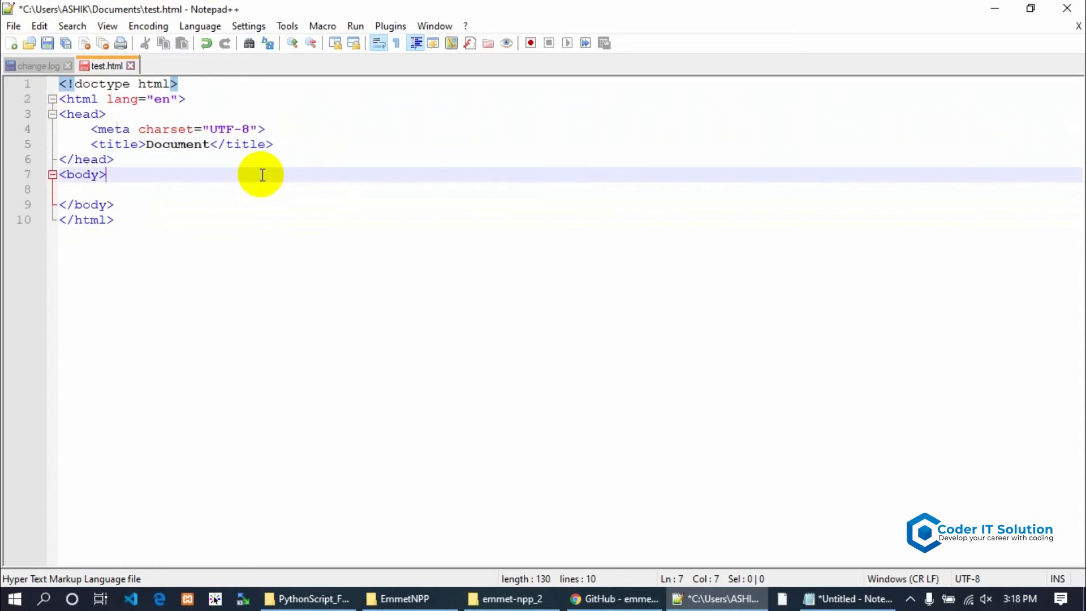
pyautogui.press('Return')
pyautogui.press('Return')
pyautogui.write('p')
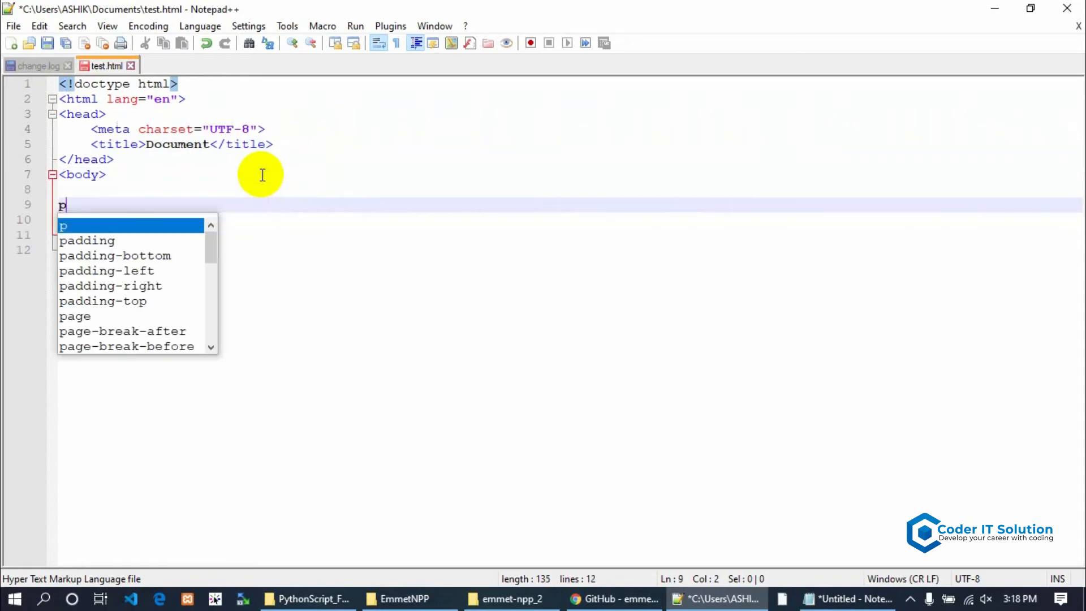
pyautogui.hotkey('ctrl', 'alt', 'Return')
# Delete the paragraph's opening and closing tags from the body, leaving the line empty
pyautogui.press('BackSpace')
pyautogui.press('BackSpace')
pyautogui.press('BackSpace')
pyautogui.press('BackSpace')
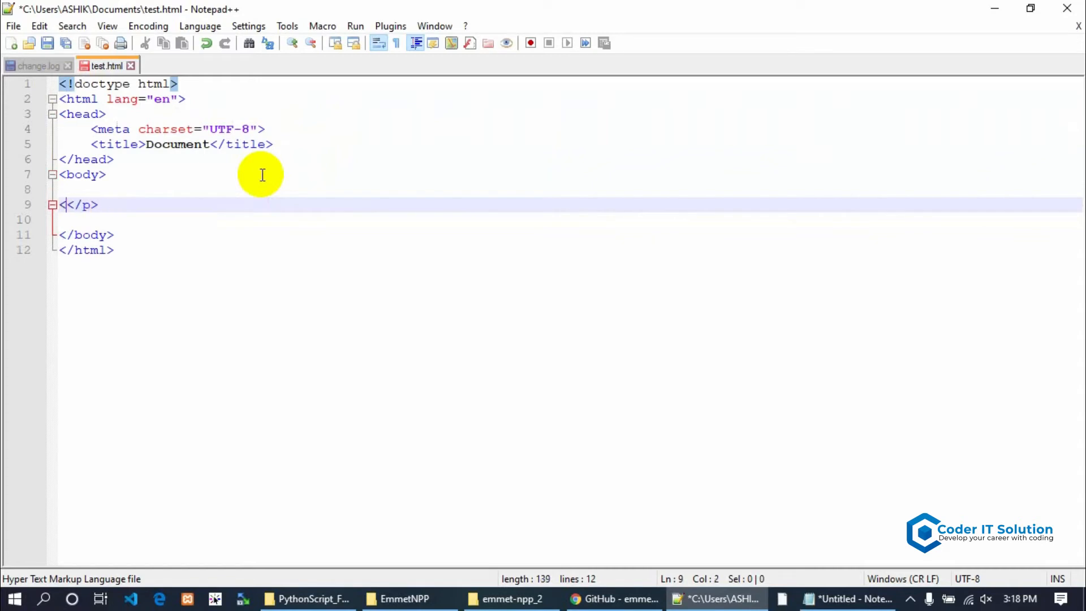
pyautogui.press('Delete')
pyautogui.press('Delete')
pyautogui.press('Delete')
pyautogui.press('Delete')
# Expand the Emmet abbreviation div.className on the empty body line into a div with the class className
pyautogui.write('di')
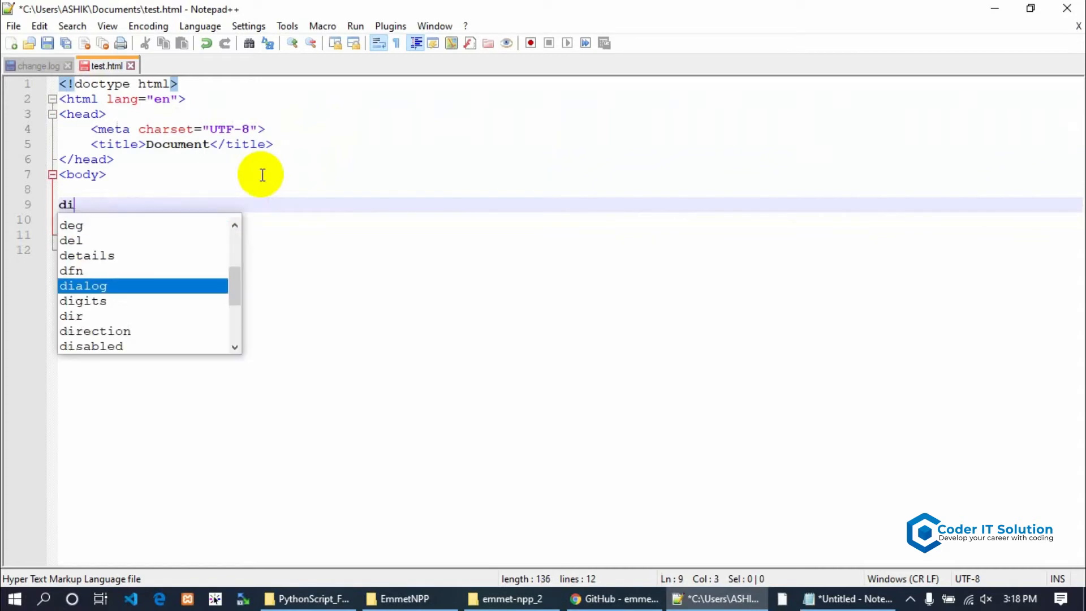
pyautogui.write('v')
pyautogui.press('Tab')
pyautogui.hotkey('ctrl', 'z')
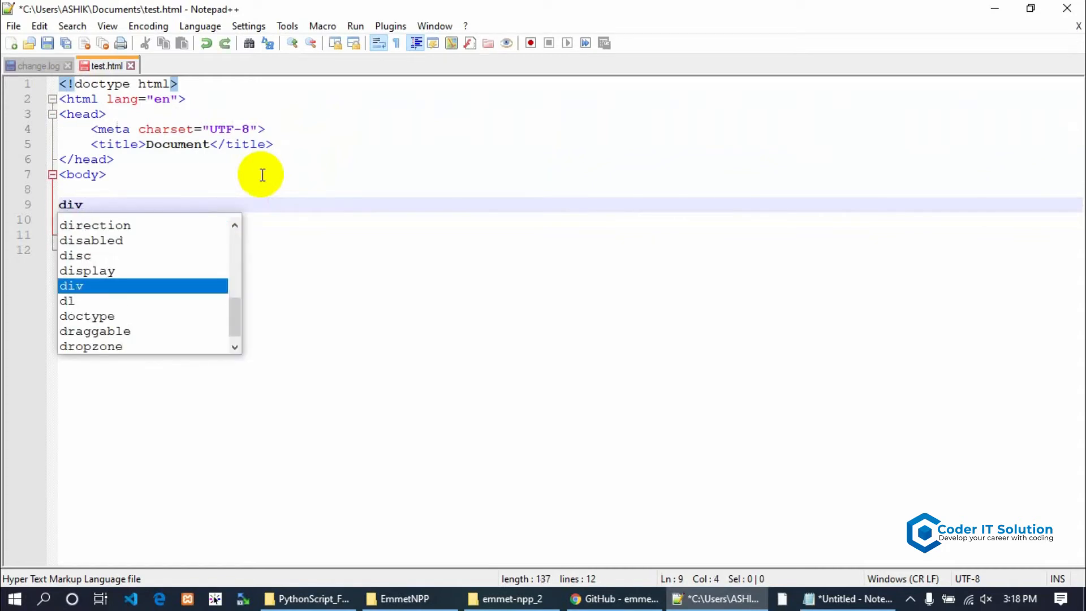
pyautogui.write('.class')
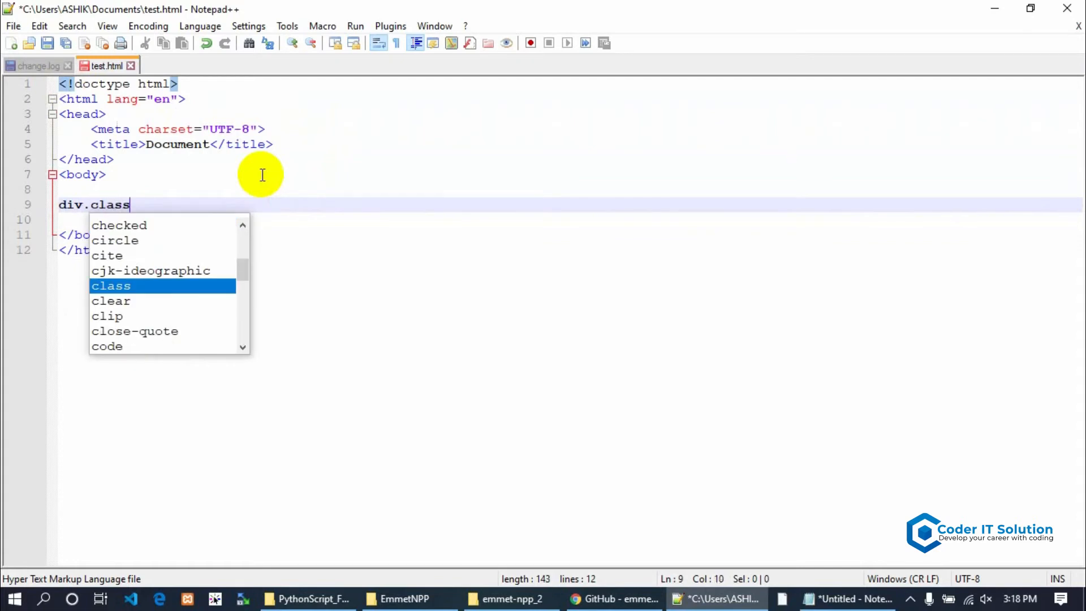
pyautogui.write('Name')
pyautogui.press('Tab')
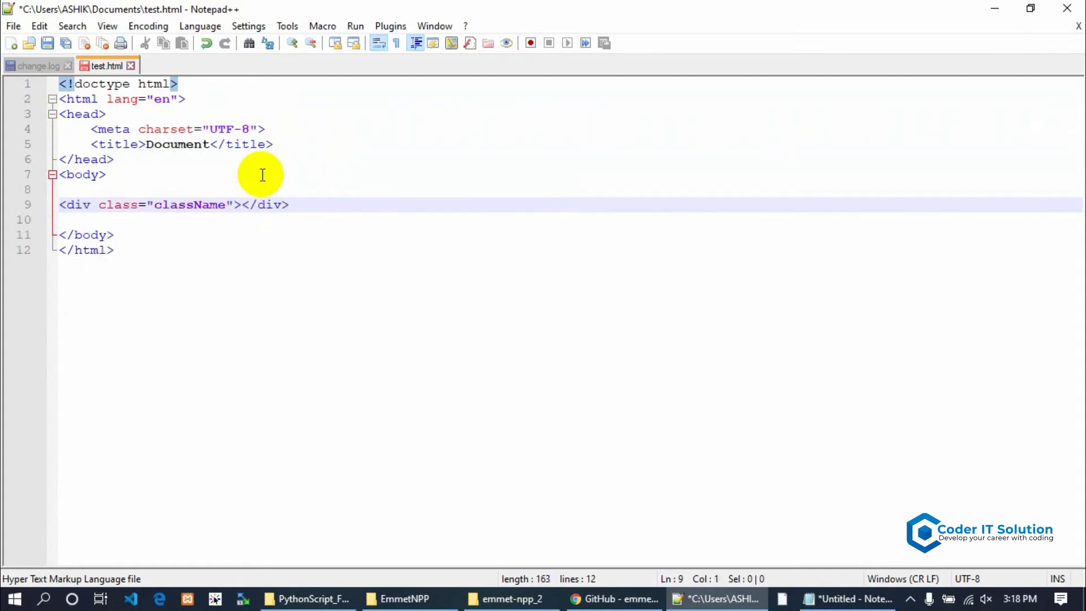
# Split the className div over separate lines and indent the empty line between its tags
pyautogui.press('Return')
pyautogui.press('Return')
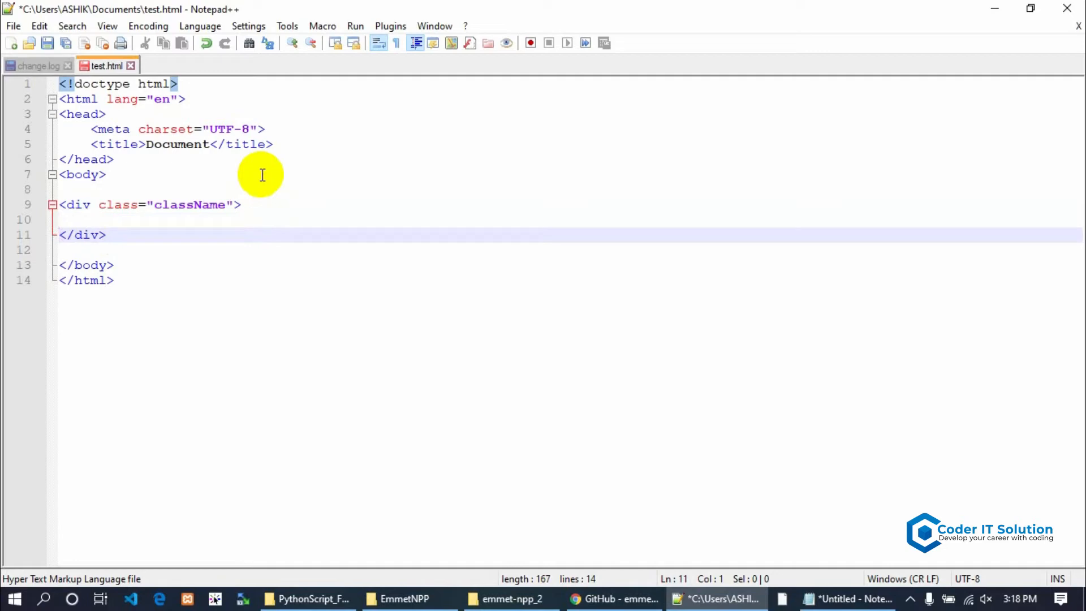
pyautogui.press('Up')
pyautogui.press('Tab')
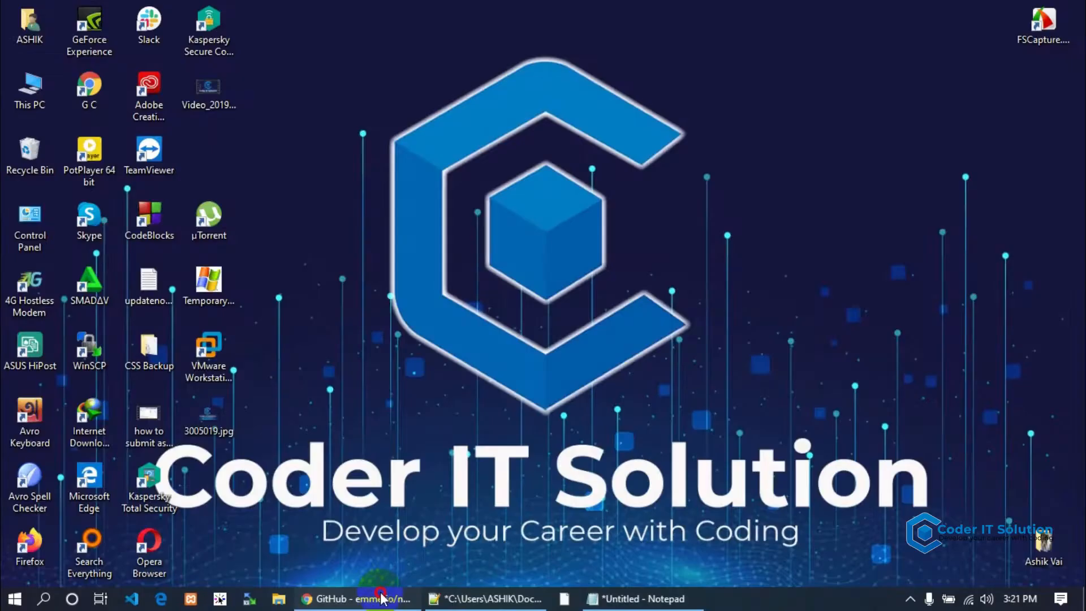
# Switch to Chrome, search for sublime text 3 in place of the Notepad++ release page and open the Sublime Text download page
pyautogui.click(362, 598)
pyautogui.scroll(4, 438, 225)
pyautogui.scroll(6, 438, 225)
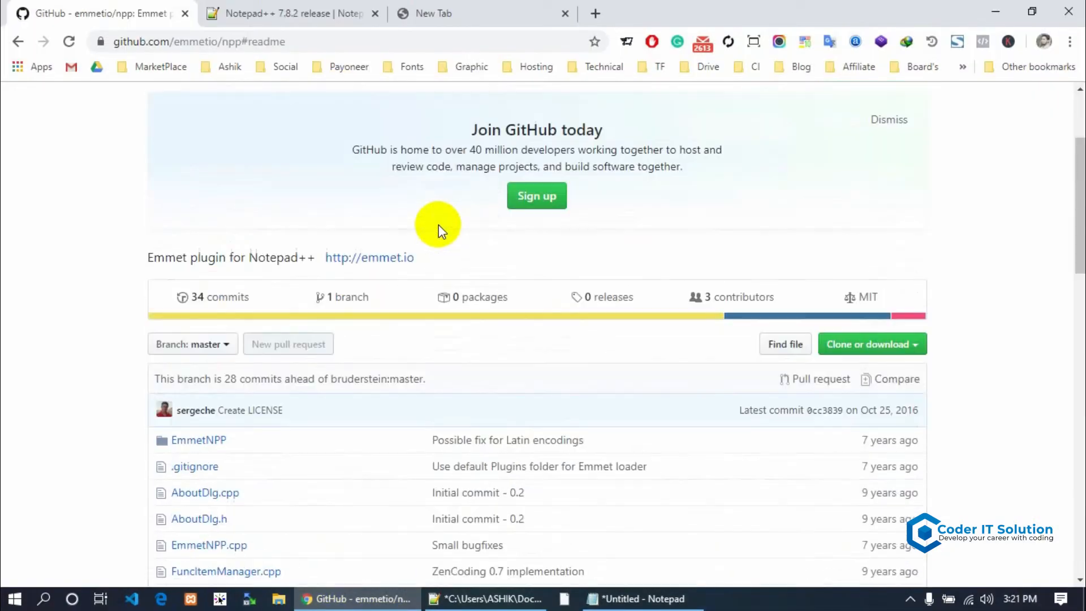
pyautogui.click(334, 8)
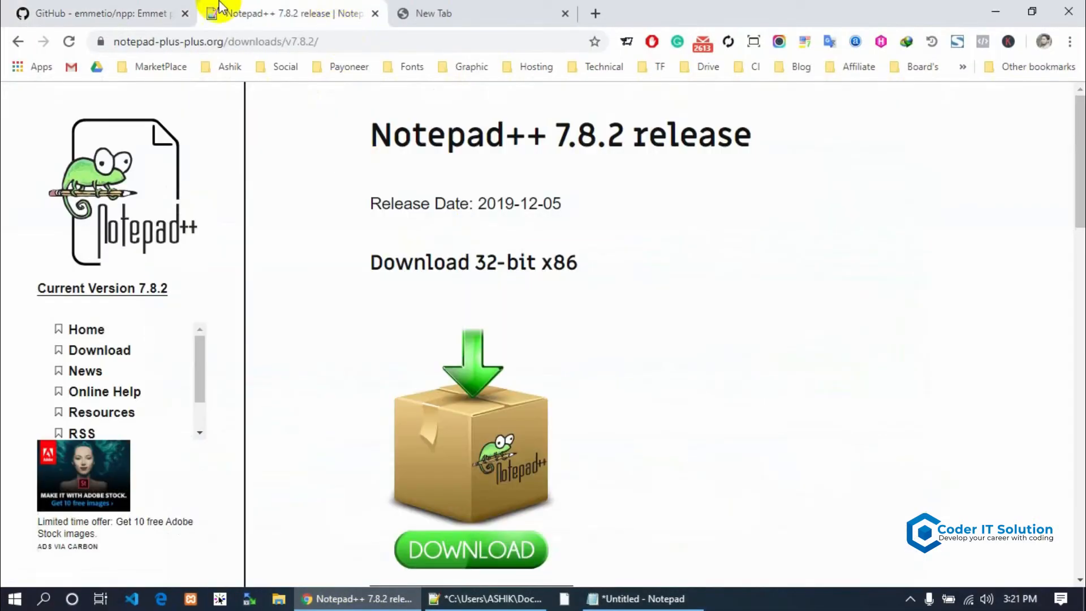
pyautogui.click(328, 42)
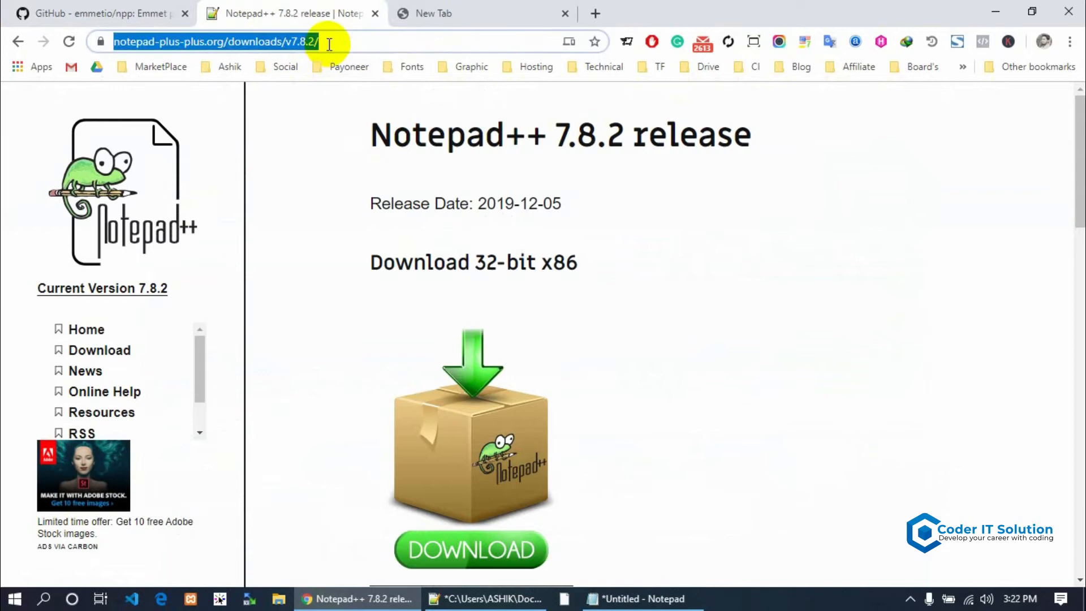
pyautogui.write('subl')
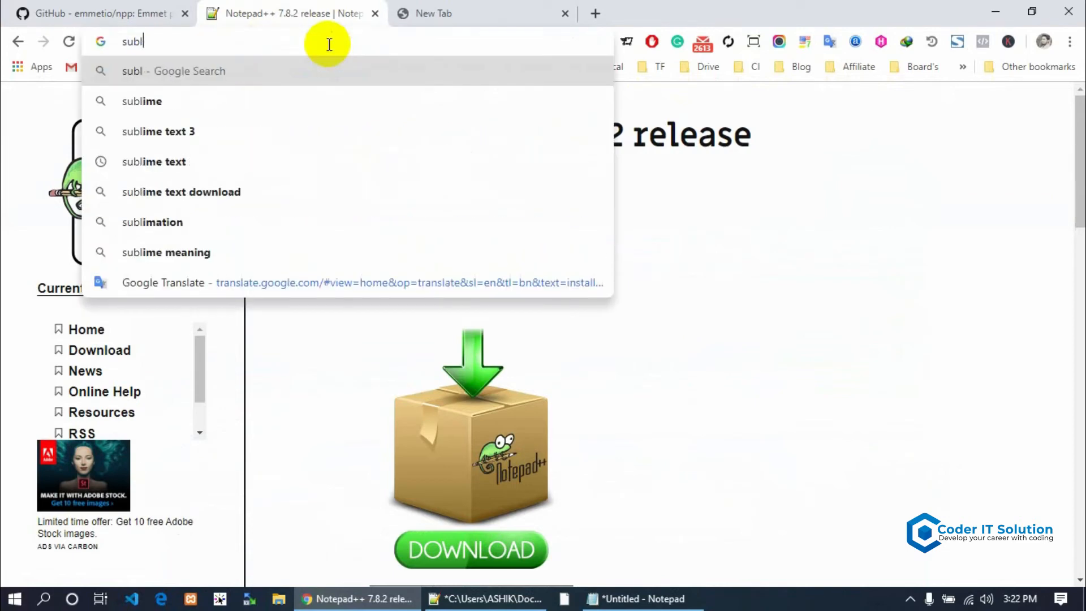
pyautogui.click(259, 130)
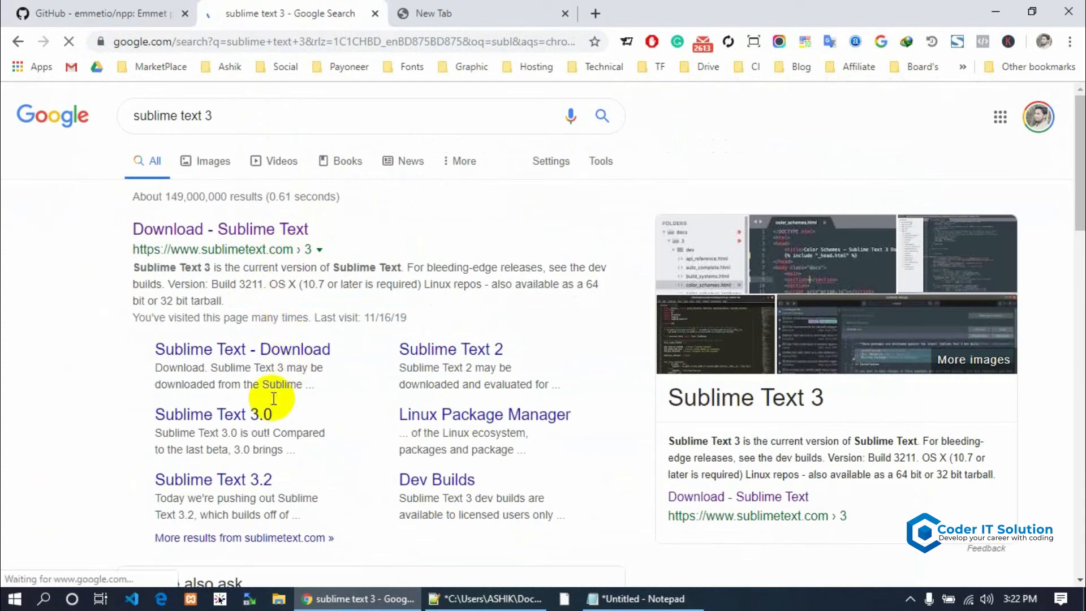
pyautogui.click(303, 229)
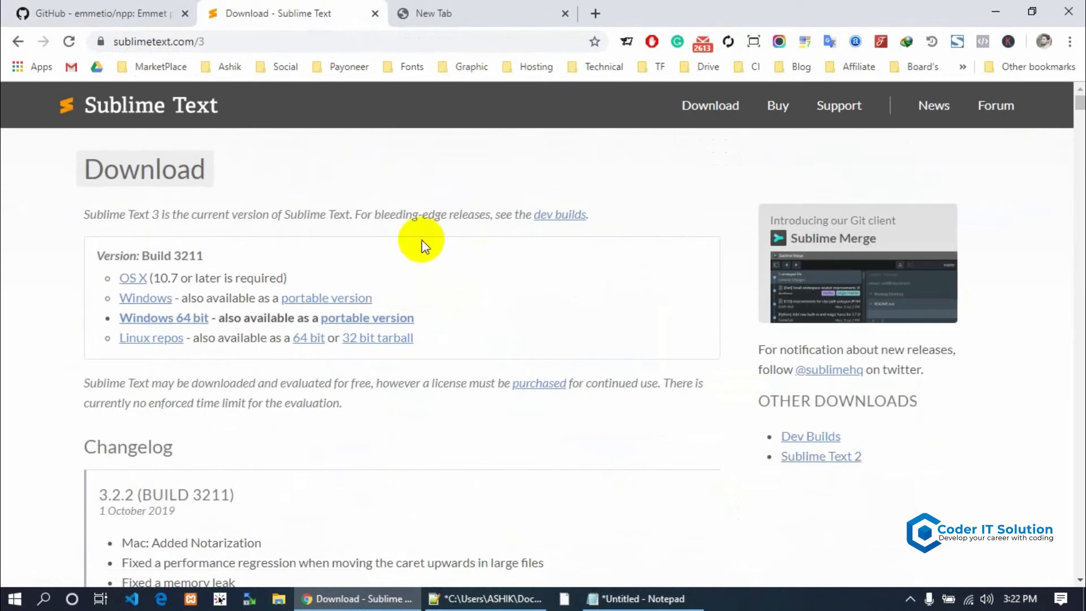
# Download the Windows 64 bit installer, keeping the option to show the download complete dialog for the existing file, and run it
pyautogui.scroll(-7, 422, 240)
pyautogui.scroll(7, 422, 239)
pyautogui.click(188, 327)
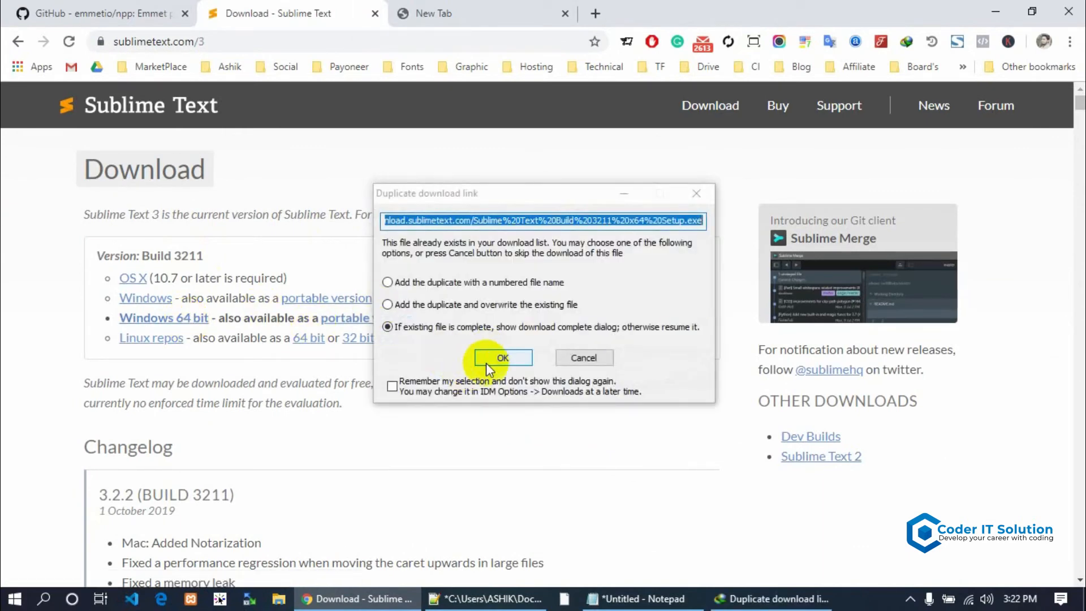
pyautogui.click(485, 360)
pyautogui.click(416, 352)
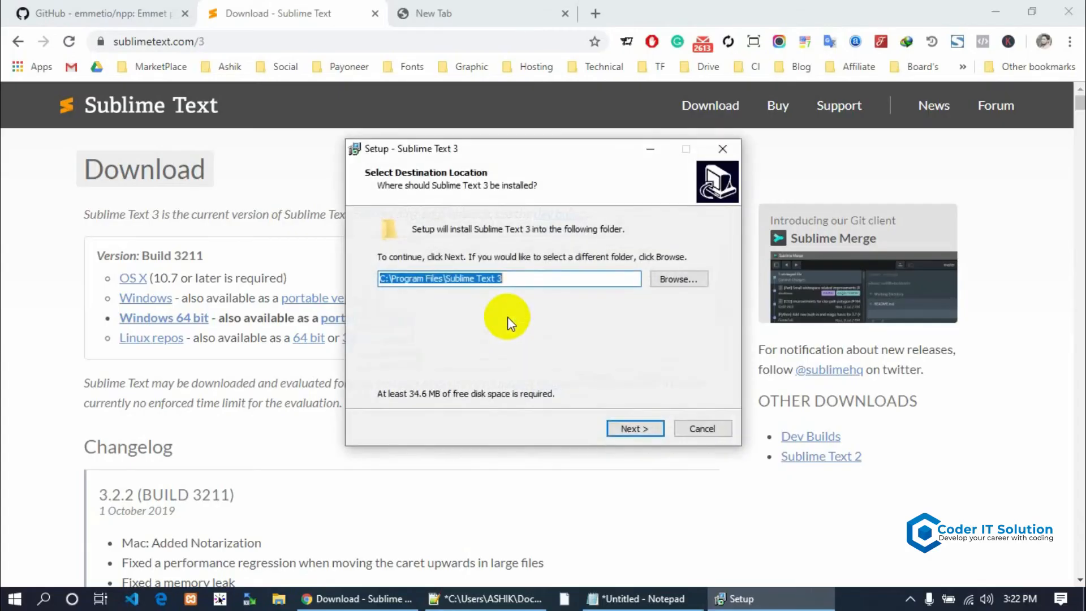
# Install Sublime Text 3 into C:\Program Files\Sublime Text 3 with the default options and finish the setup
pyautogui.click(633, 428)
pyautogui.click(633, 428)
pyautogui.click(633, 428)
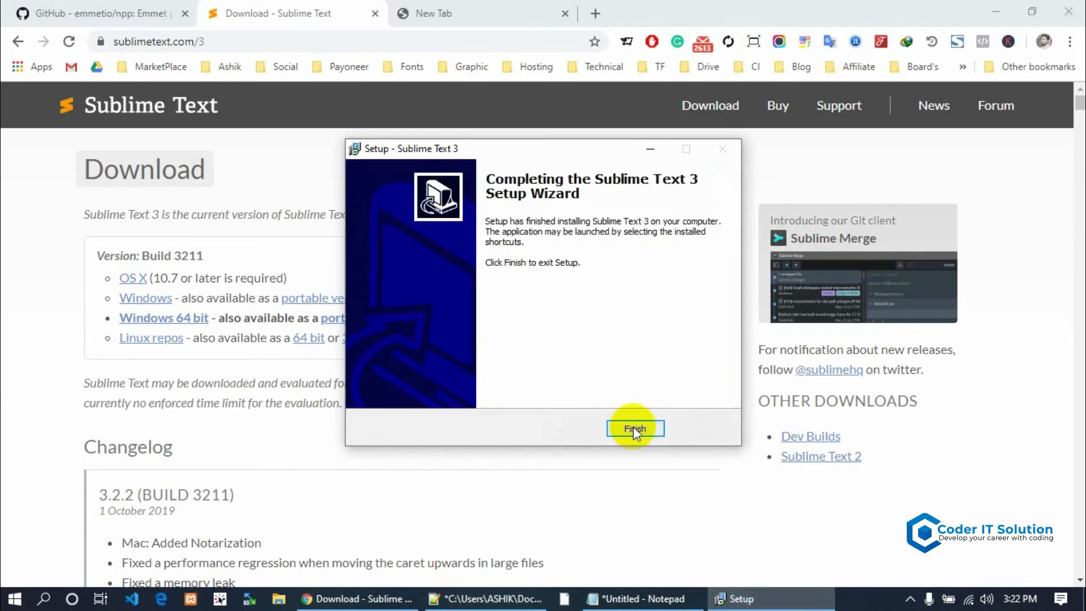
pyautogui.click(633, 427)
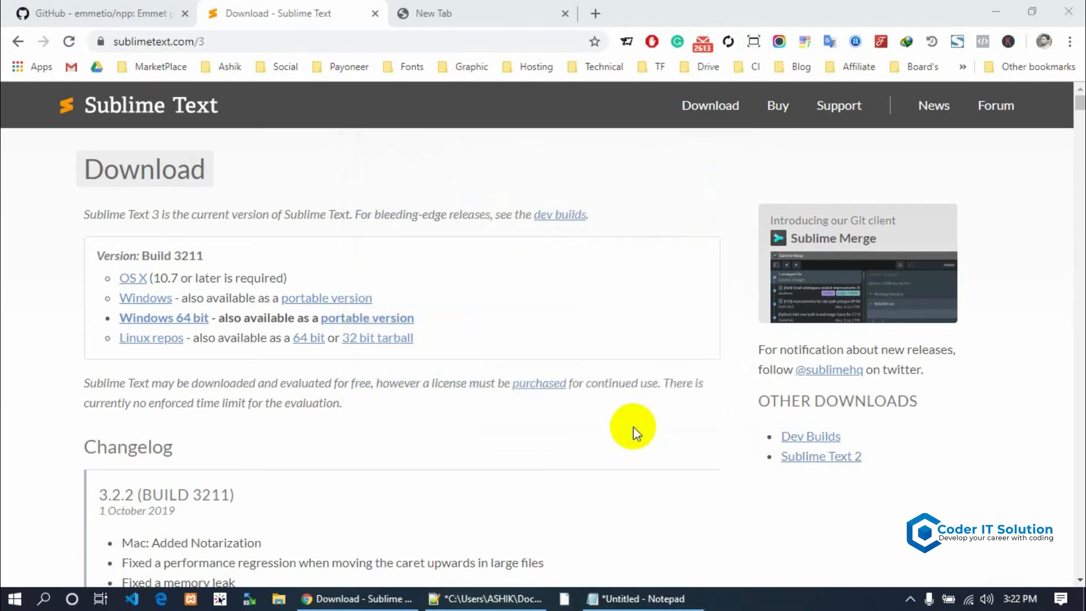
# Minimize the browser, search Windows for sub and launch Sublime Text 3
pyautogui.click(995, 11)
pyautogui.click(14, 598)
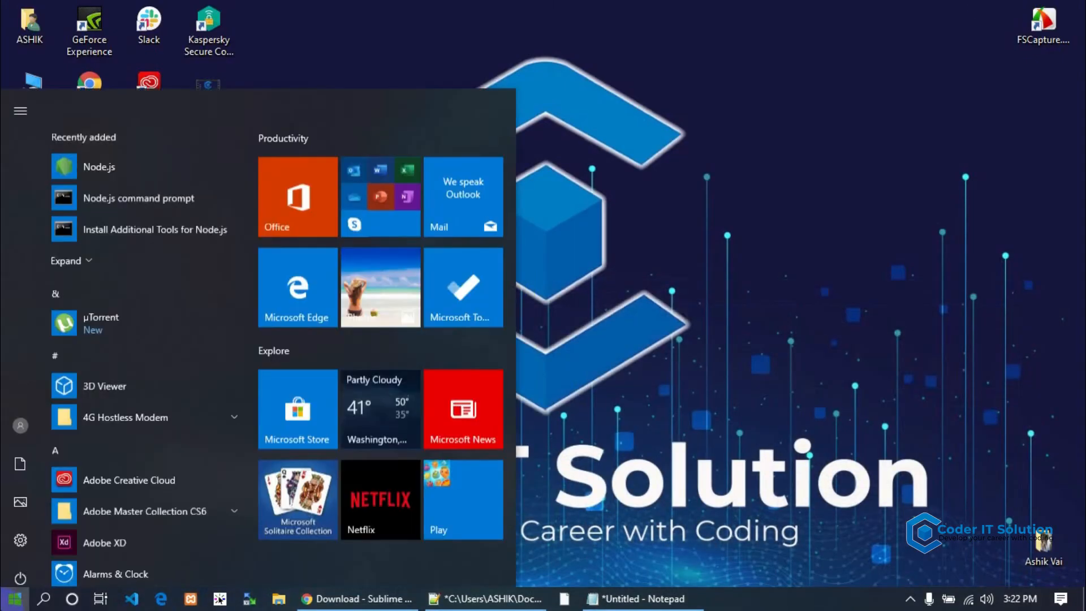
pyautogui.write('sub')
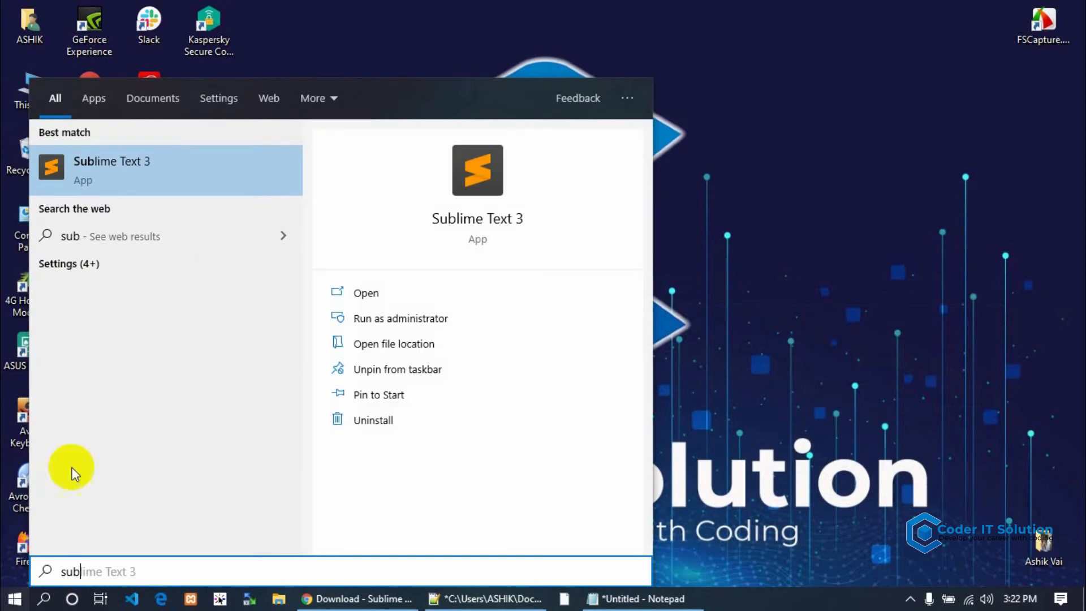
pyautogui.click(187, 154)
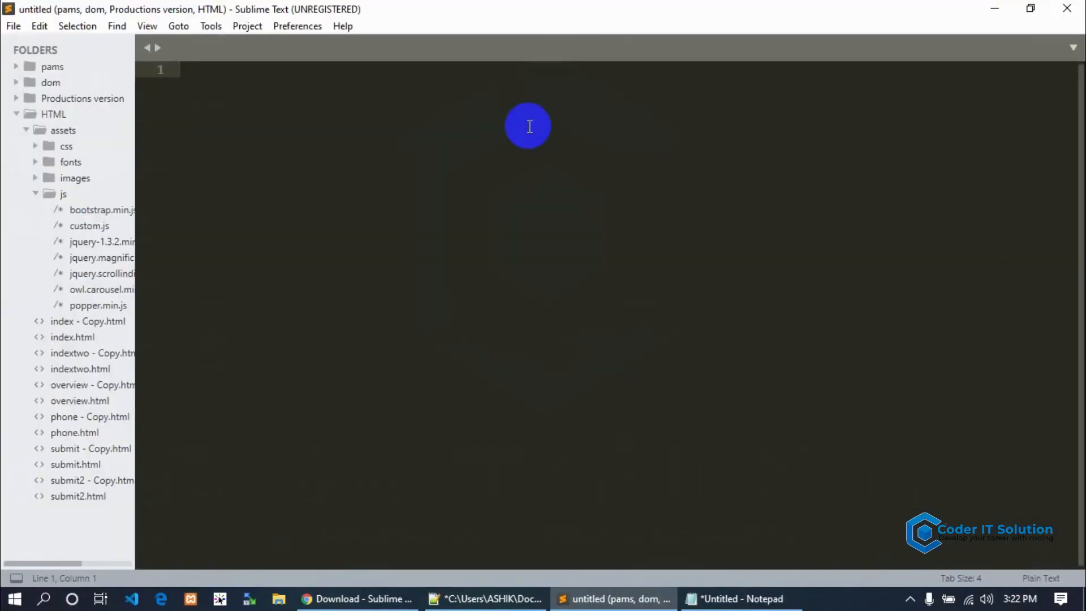
# Collapse the HTML project folder in the sidebar and return to the empty untitled document
pyautogui.click(290, 27)
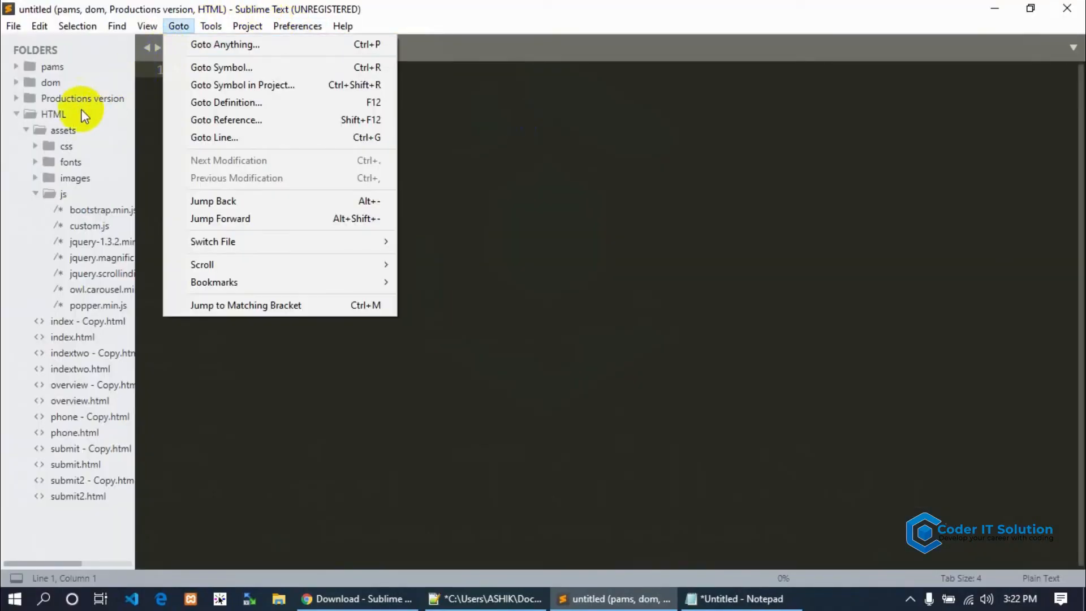
pyautogui.click(78, 114)
pyautogui.click(242, 68)
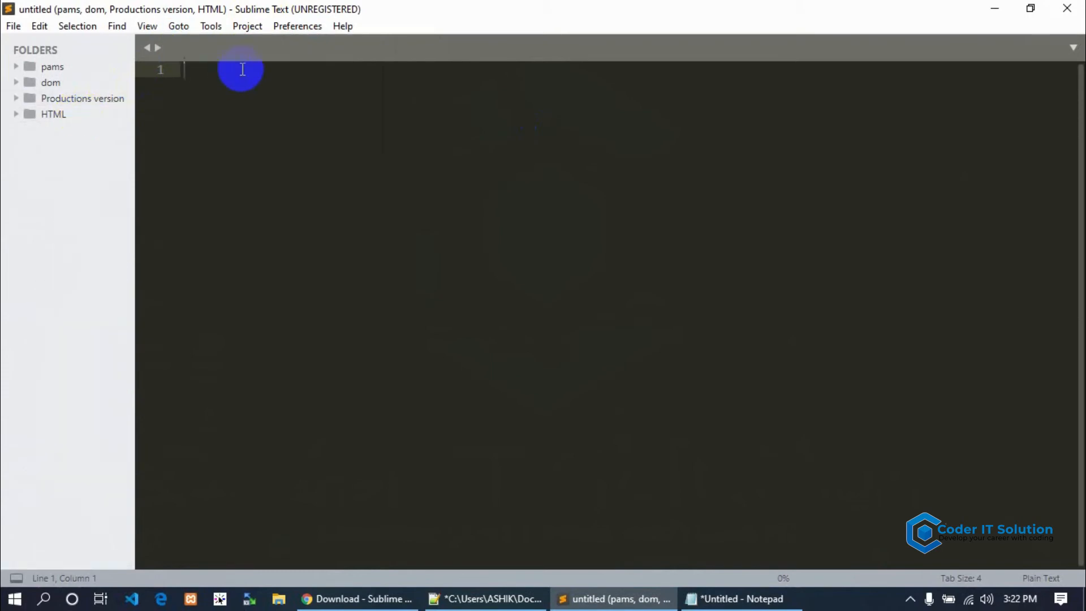
# Show the Sublime Text console below the editor
pyautogui.click(148, 28)
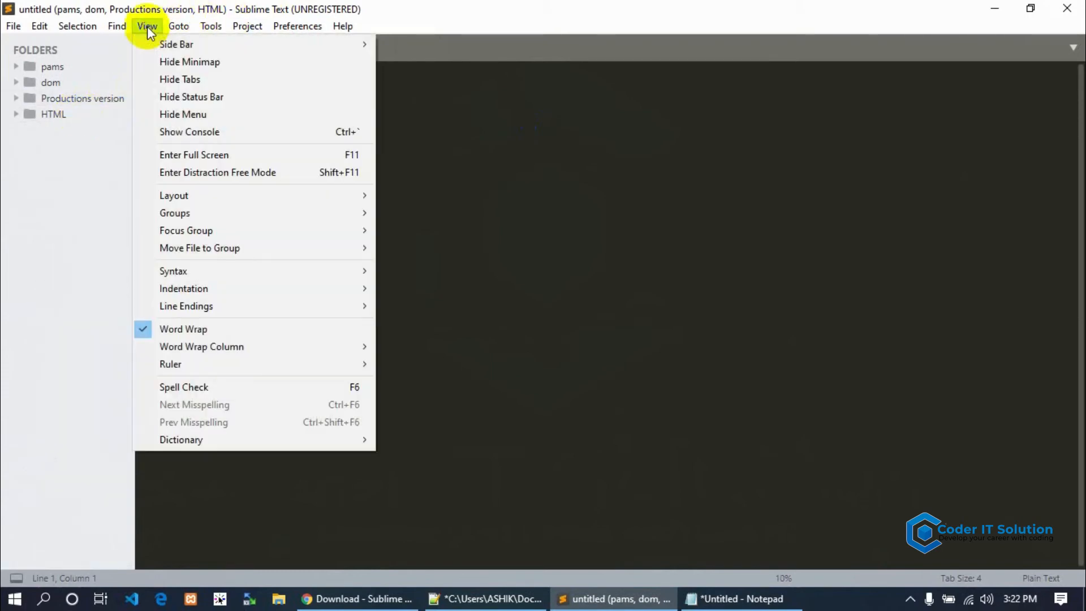
pyautogui.click(200, 134)
pyautogui.click(309, 386)
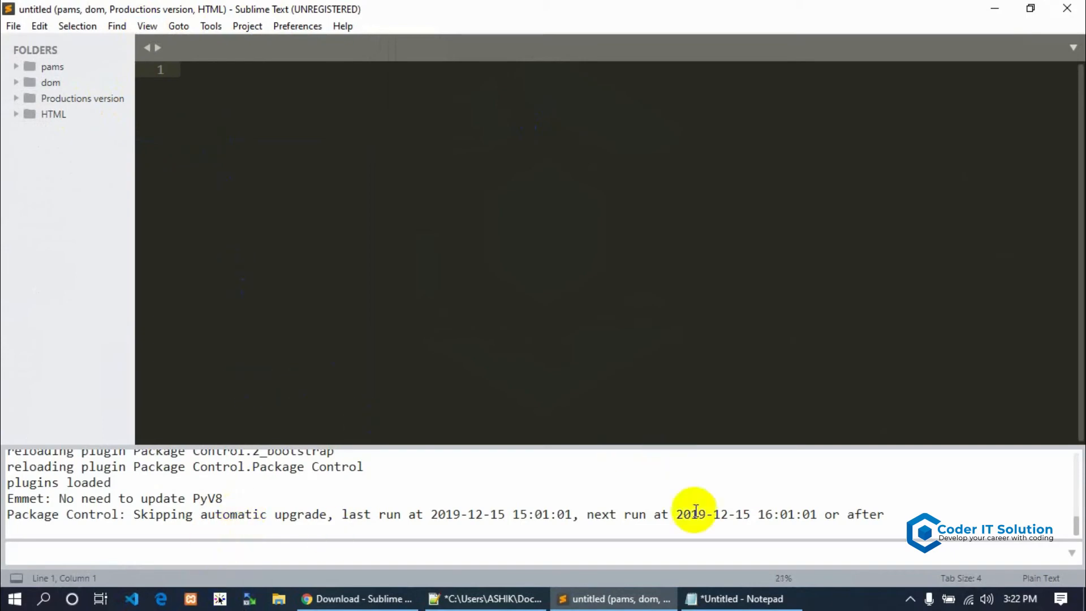
# Switch to Chrome, search for package control sublime text 3 in the New Tab page and open Package Control's installation code for Sublime Text 3
pyautogui.click(356, 598)
pyautogui.click(456, 11)
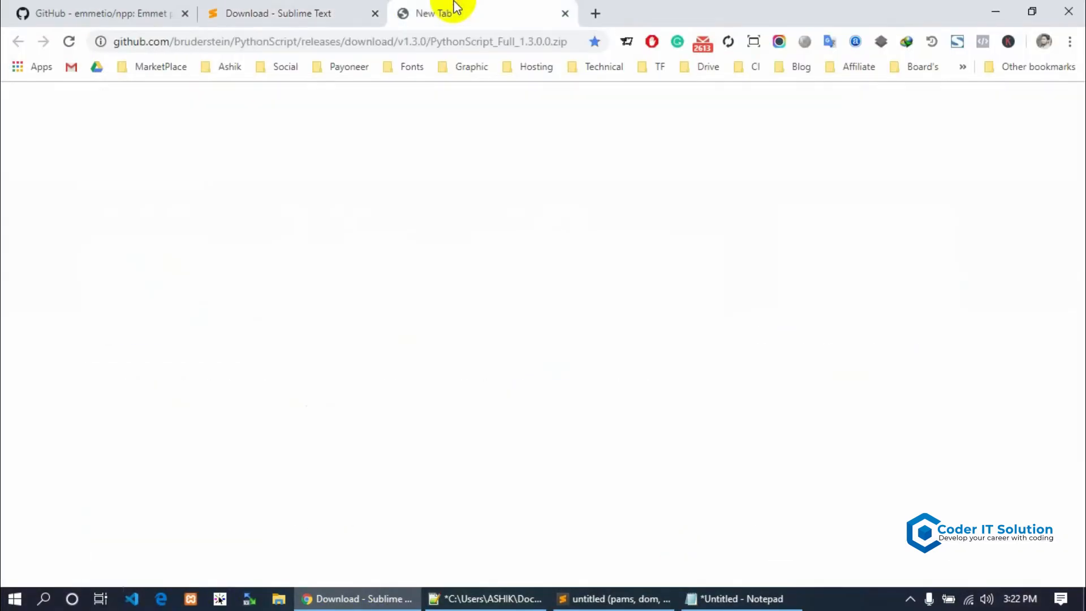
pyautogui.click(413, 42)
pyautogui.write('pac')
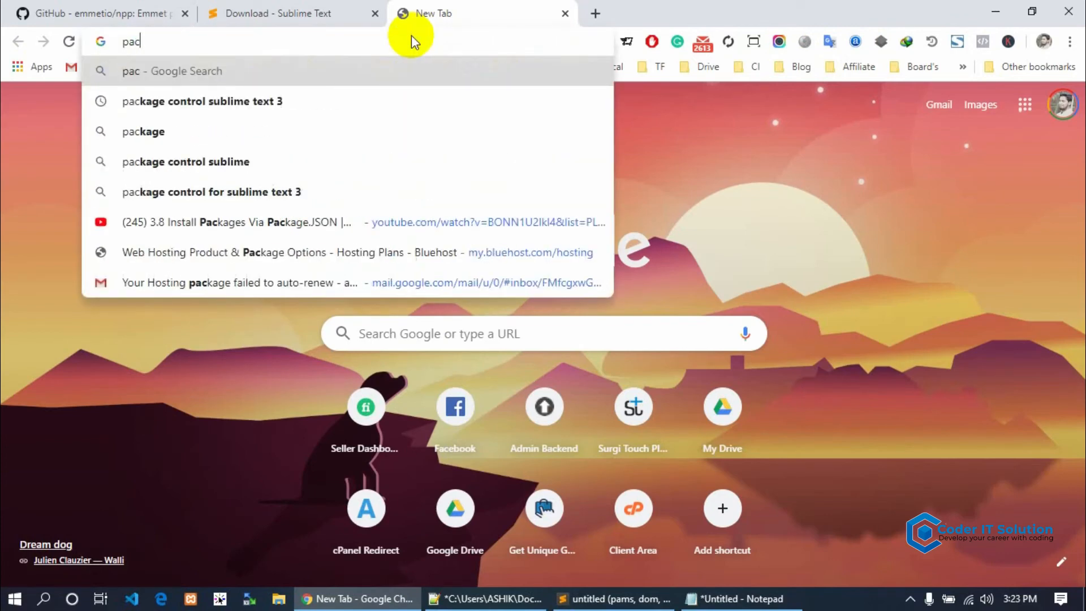
pyautogui.click(310, 93)
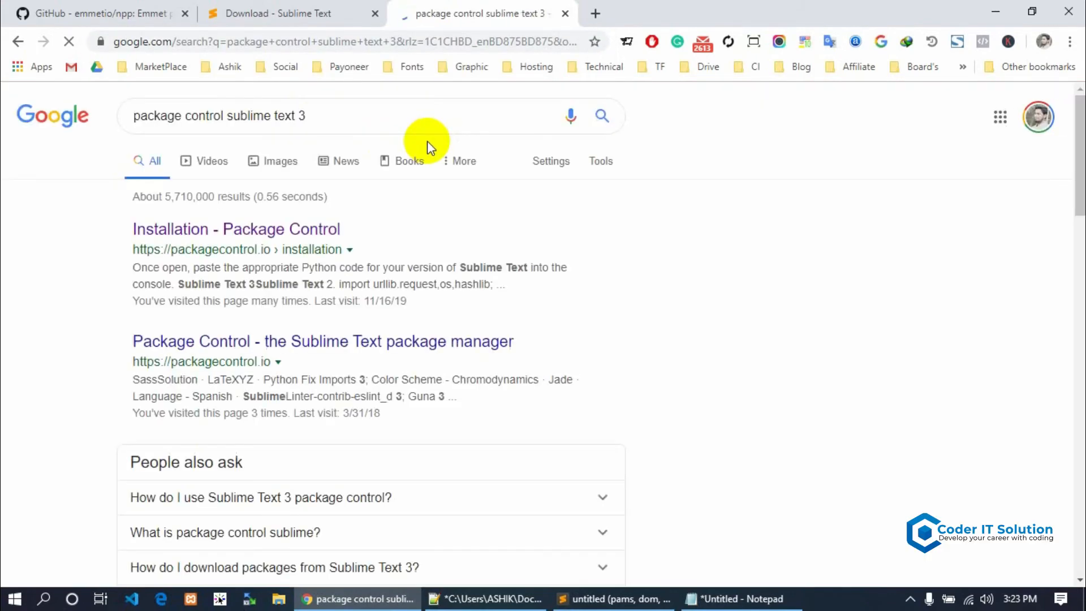
pyautogui.click(316, 230)
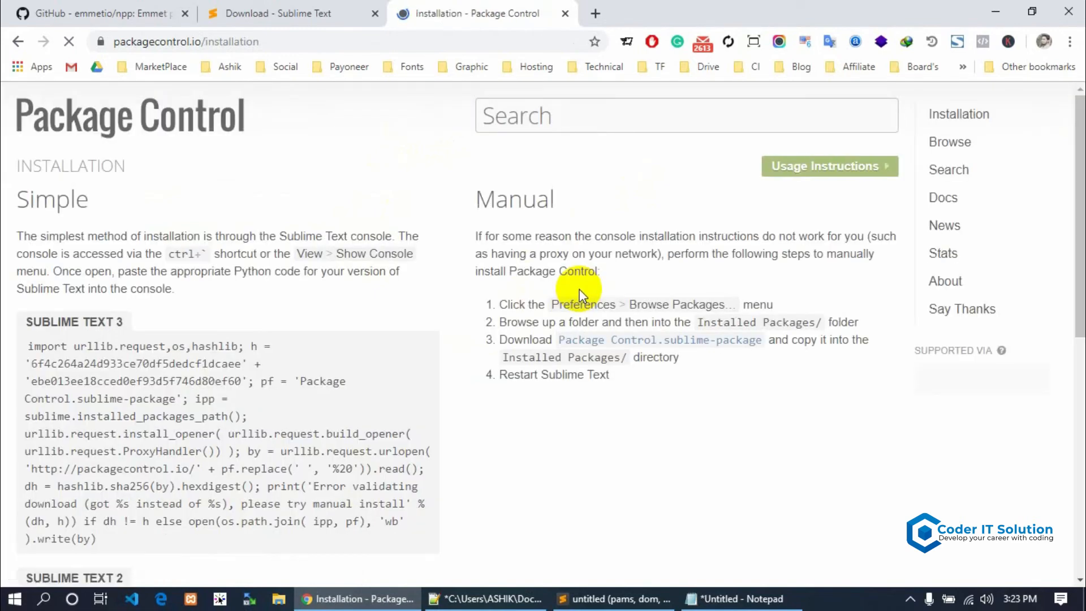
pyautogui.scroll(-1, 512, 268)
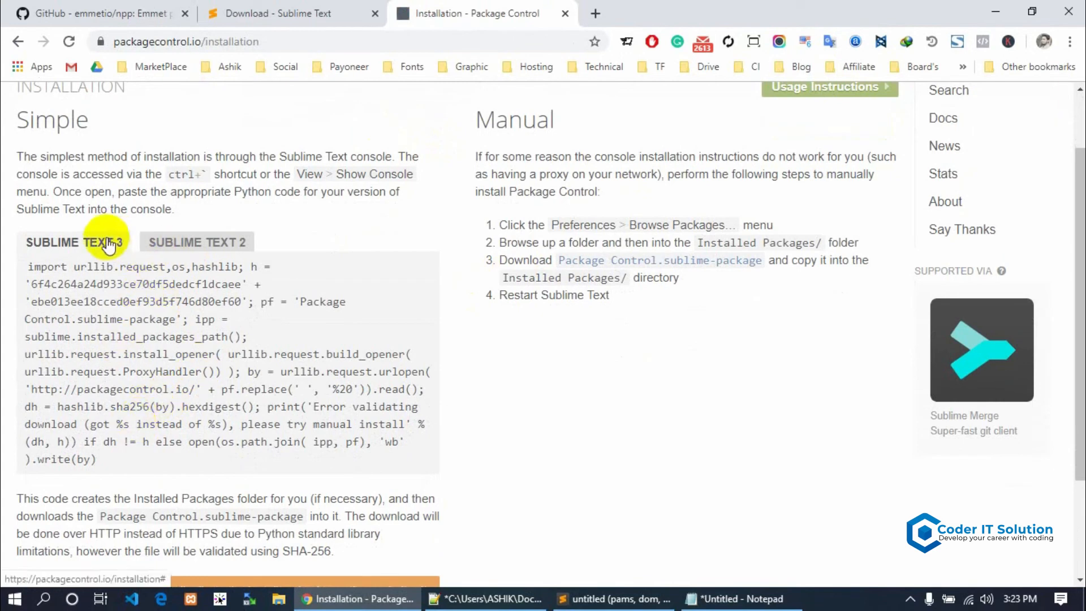
# Copy Package Control's installation code for Sublime Text 3 from the page and run it in the Sublime Text console
pyautogui.click(158, 246)
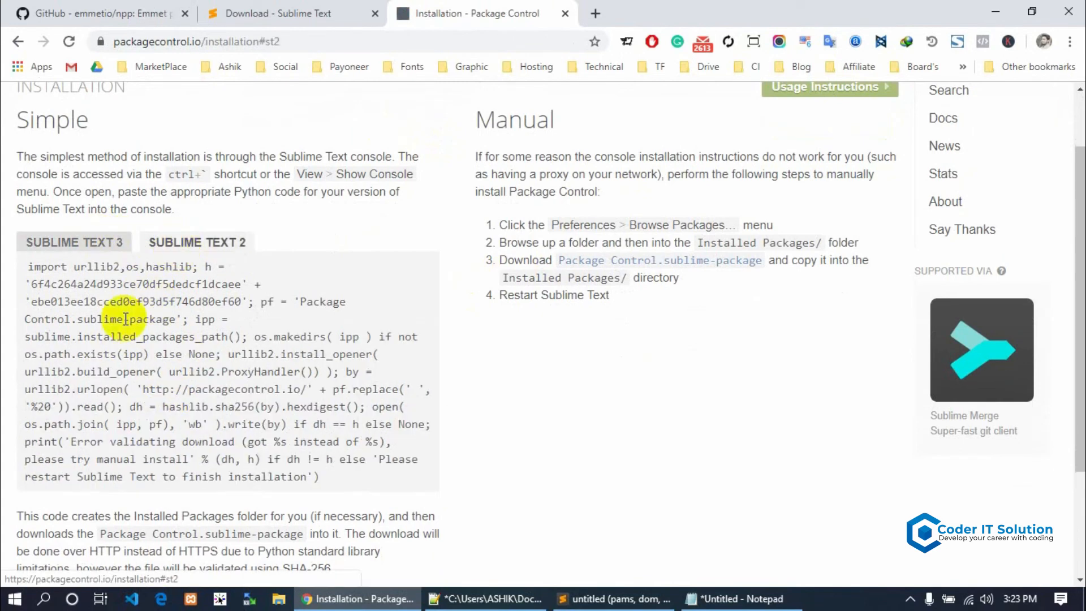
pyautogui.click(79, 243)
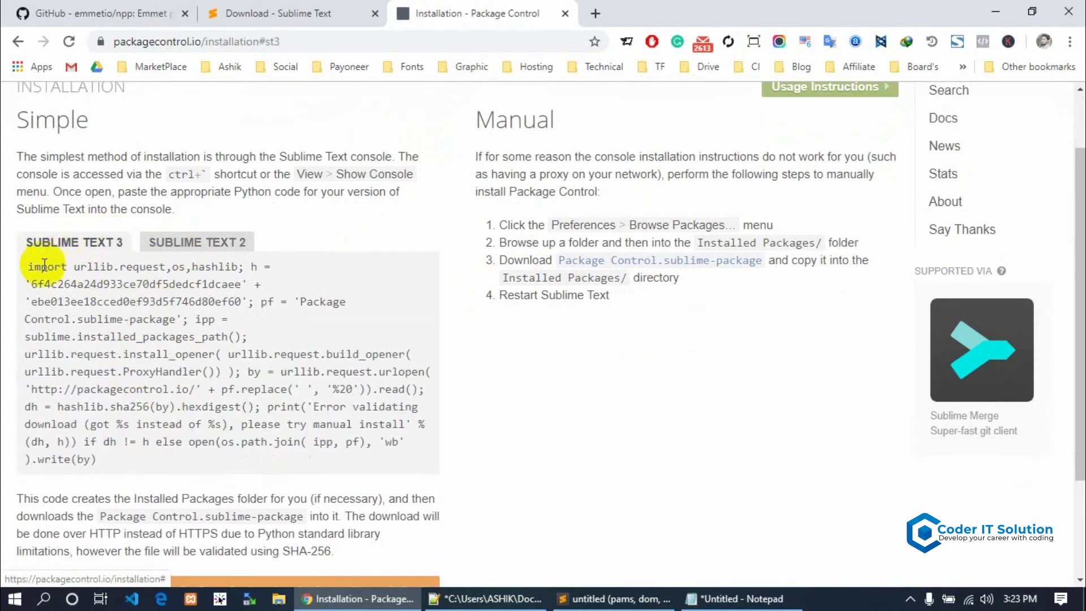
pyautogui.moveTo(30, 264); pyautogui.dragTo(90, 468)
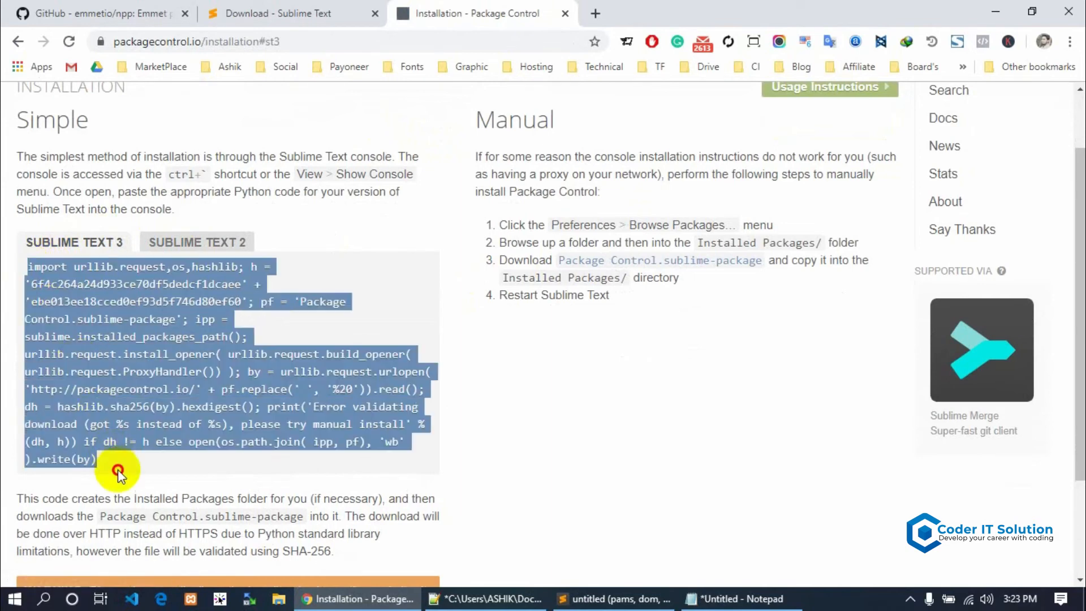
pyautogui.rightClick(121, 316)
pyautogui.click(149, 335)
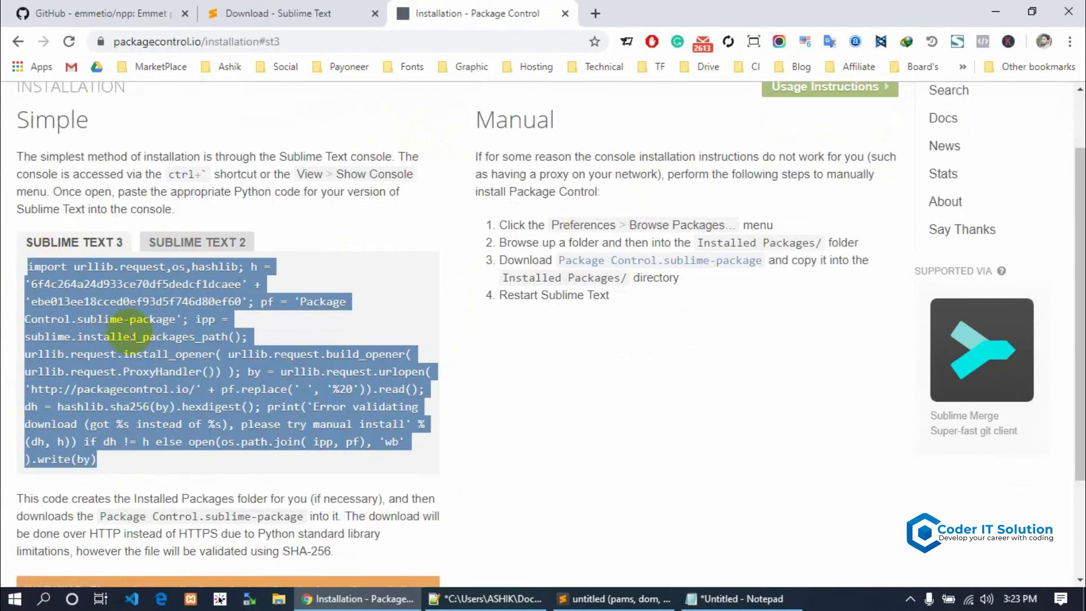
pyautogui.click(613, 598)
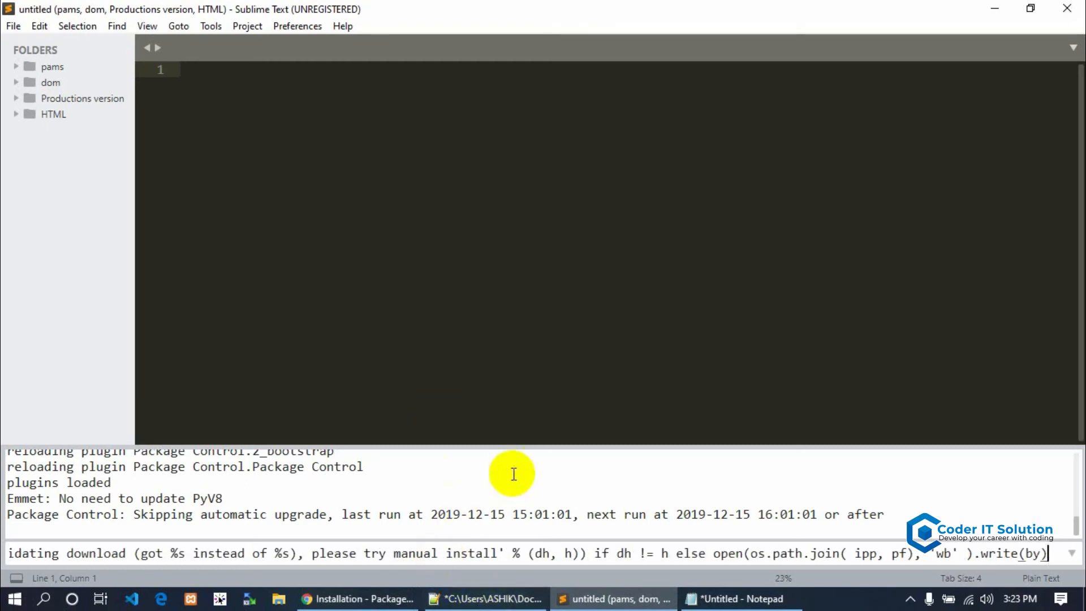
pyautogui.press('Return')
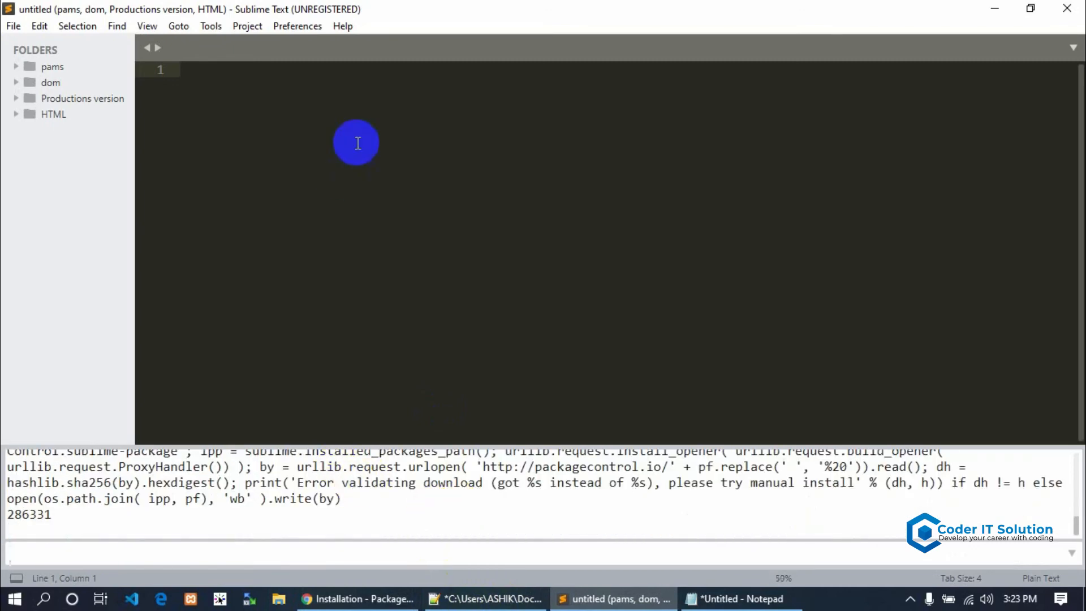
# Open Package Control's command list, filter it by install and run the Install Package command
pyautogui.click(275, 27)
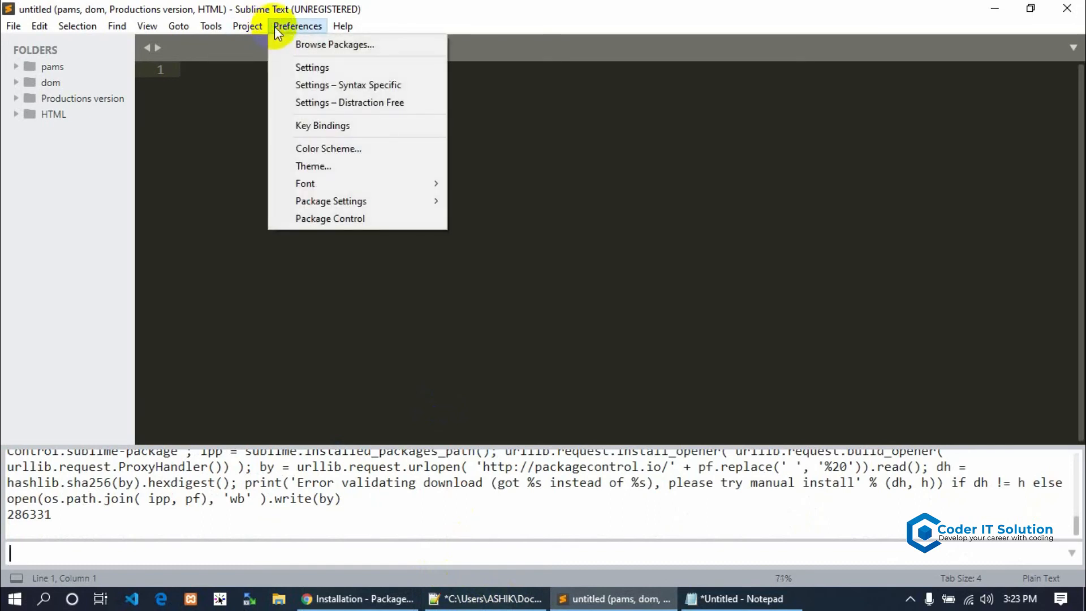
pyautogui.click(358, 219)
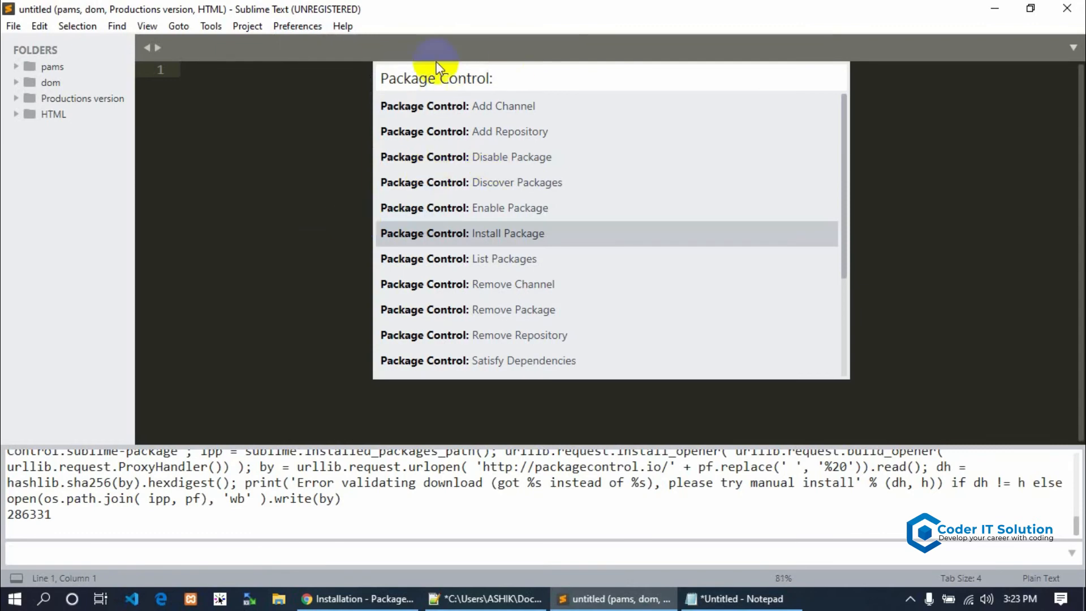
pyautogui.click(284, 27)
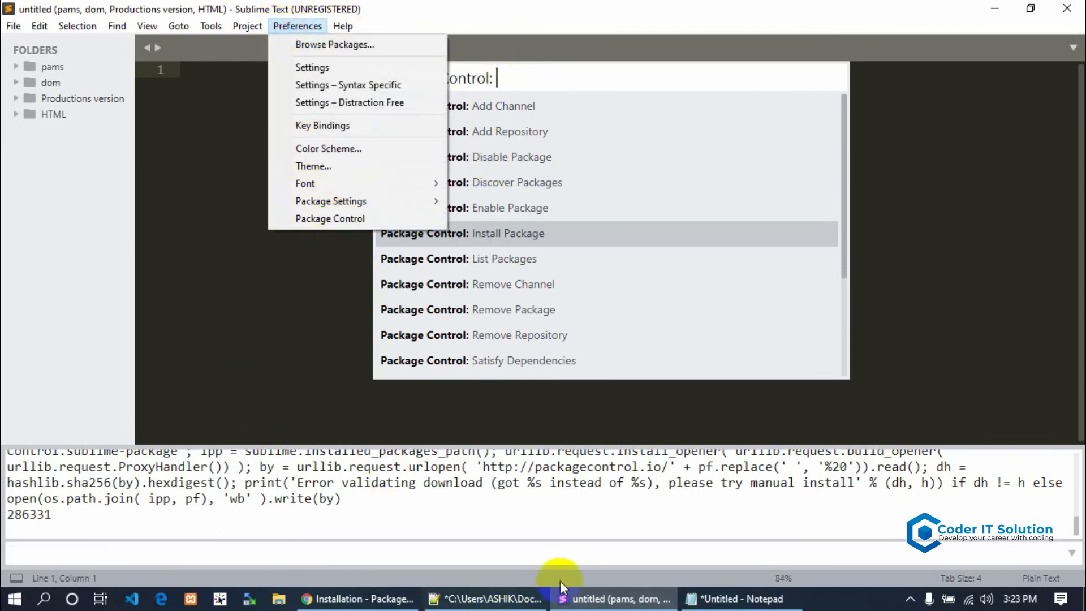
pyautogui.click(358, 598)
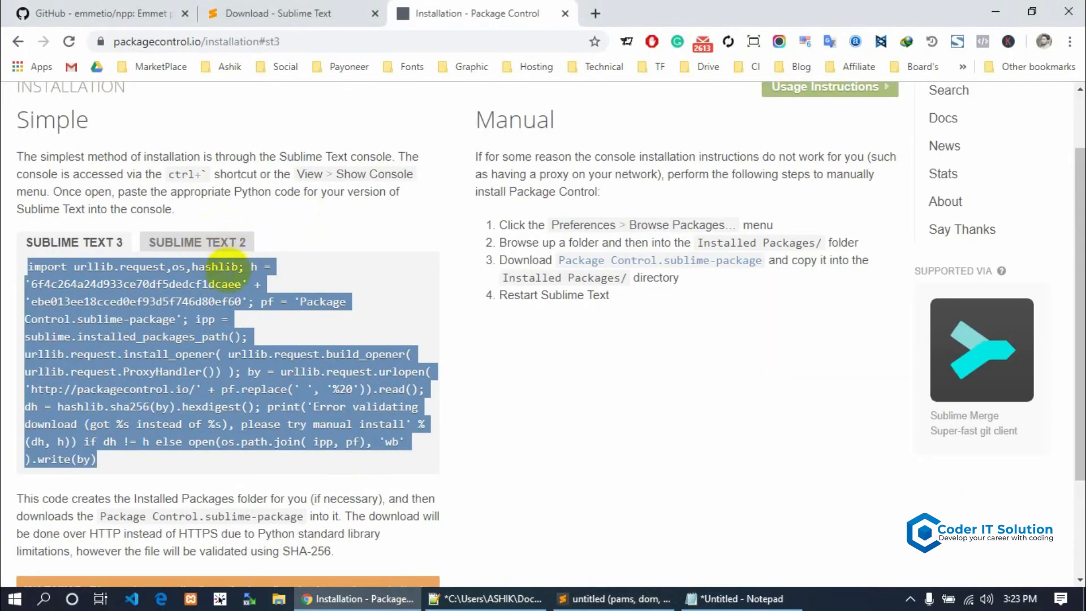
pyautogui.scroll(2, 300, 341)
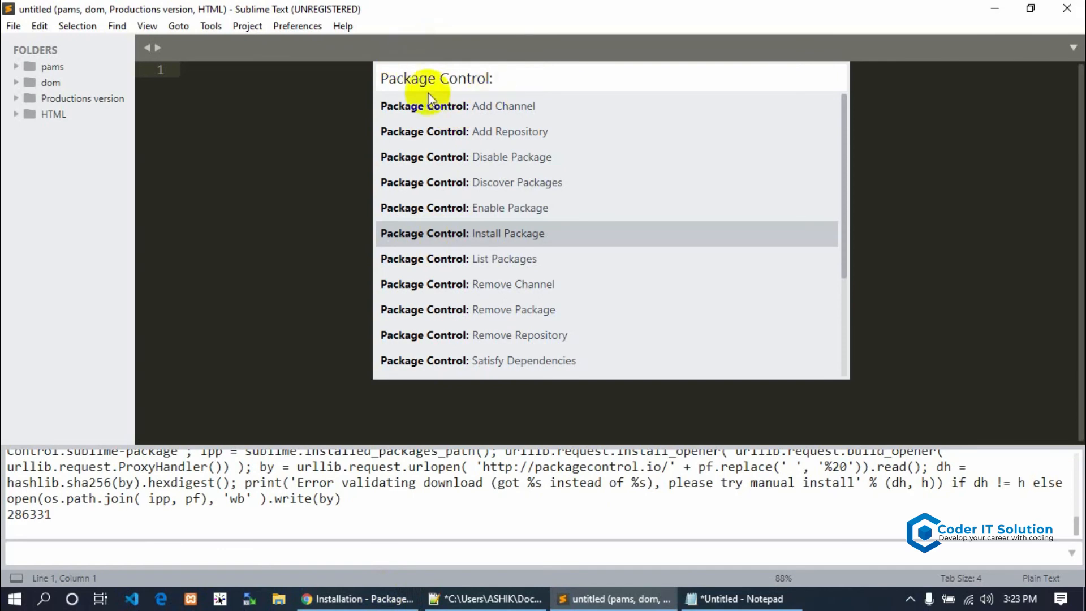
pyautogui.write('install')
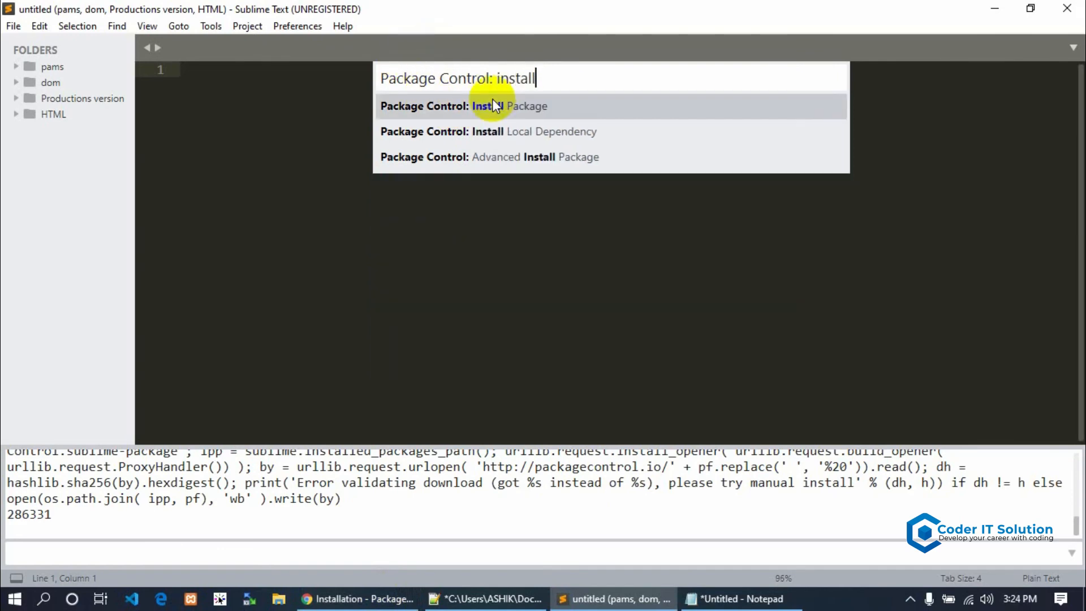
pyautogui.click(493, 106)
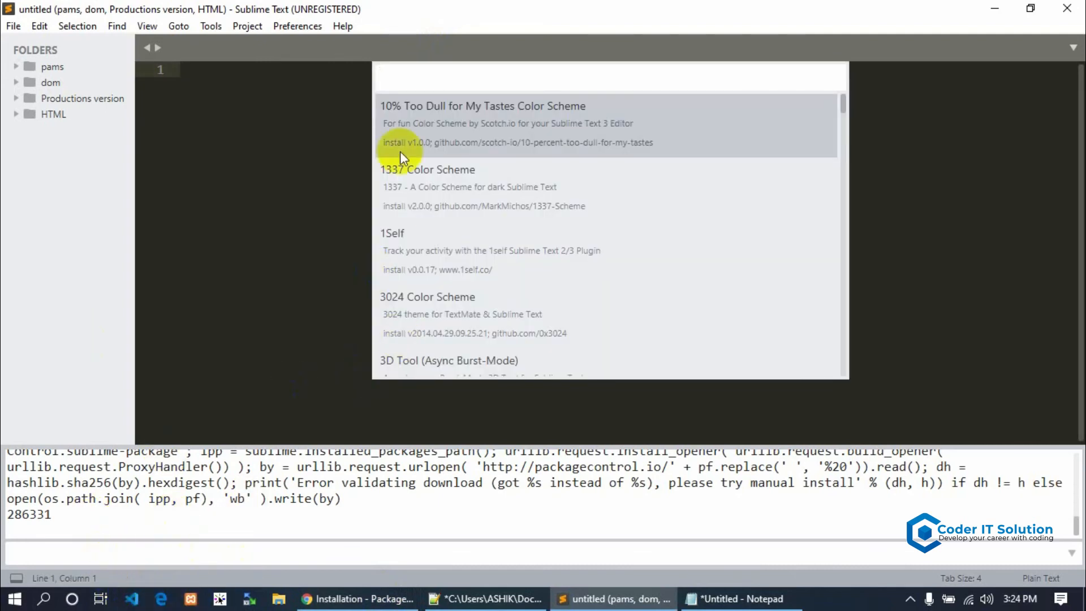
pyautogui.click(462, 76)
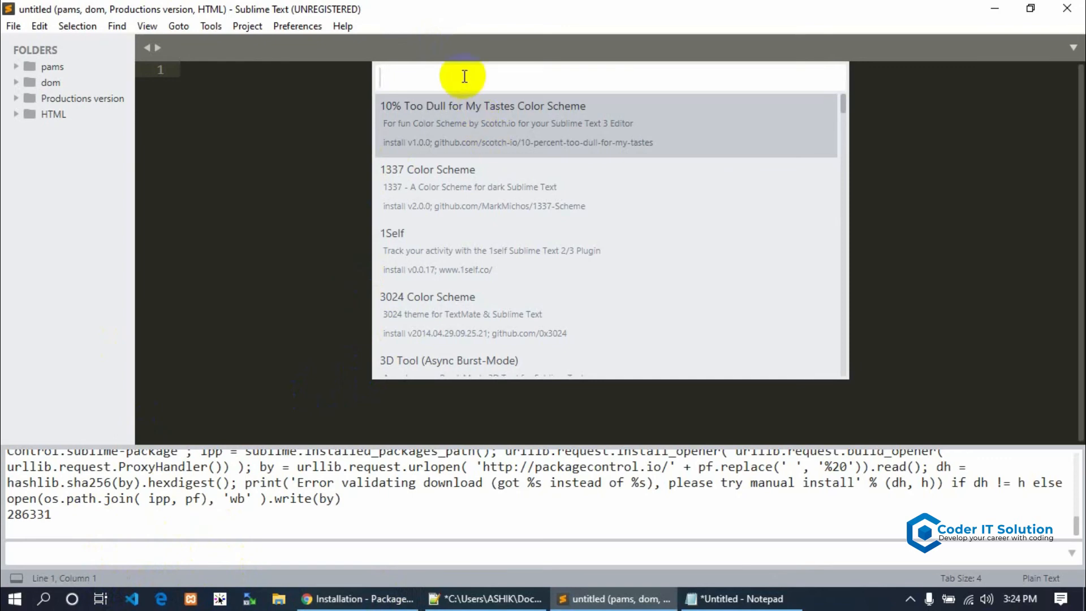
pyautogui.write('emmet')
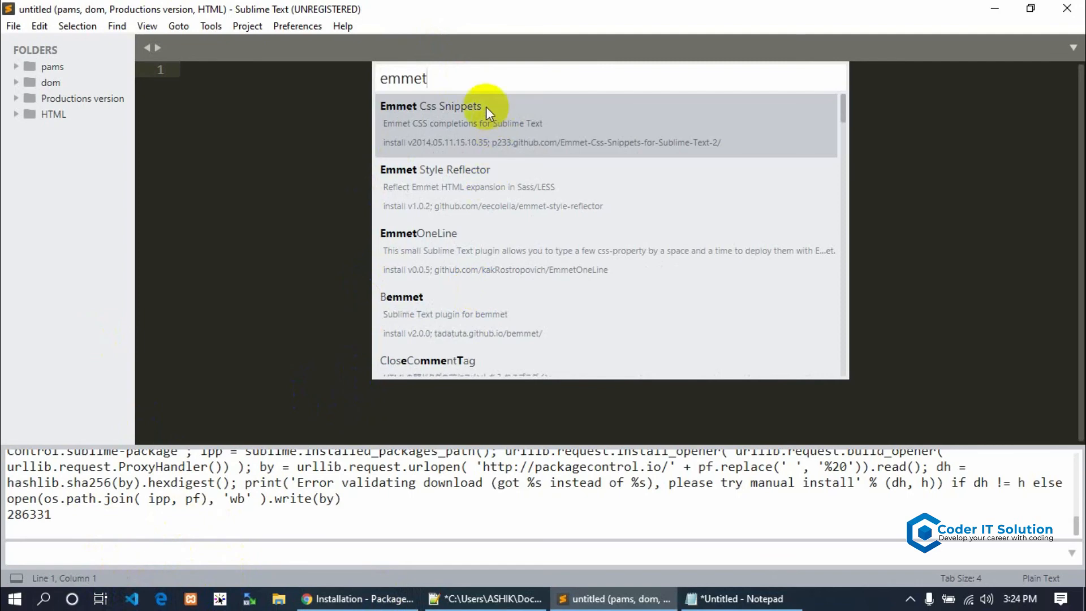
pyautogui.press('BackSpace')
pyautogui.press('BackSpace')
pyautogui.press('BackSpace')
pyautogui.press('BackSpace')
pyautogui.press('BackSpace')
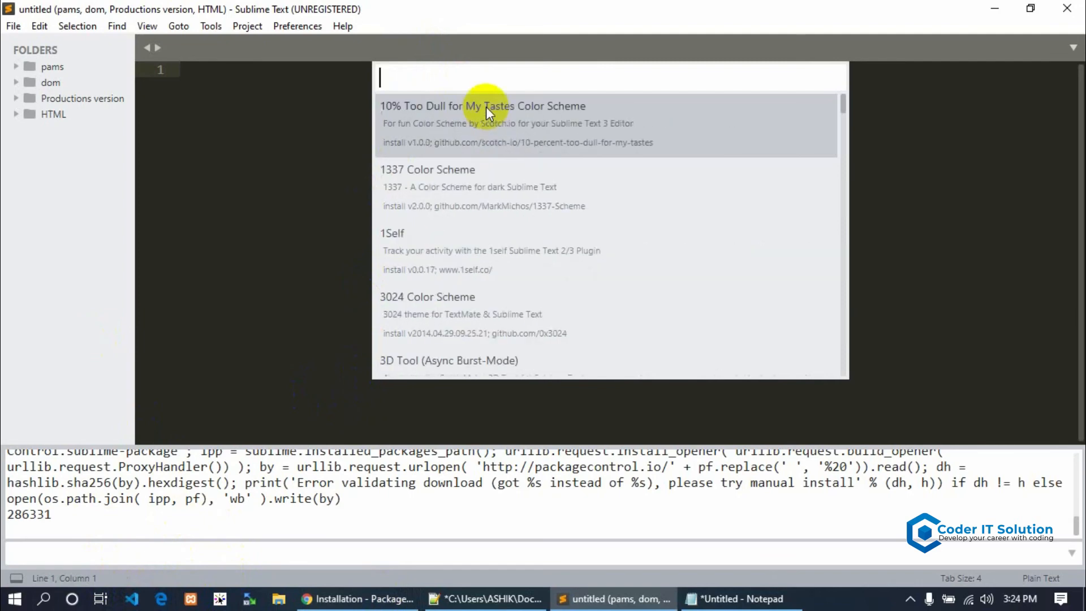
# Search the available packages for emmet and install Emmet Css Snippets
pyautogui.write('emm')
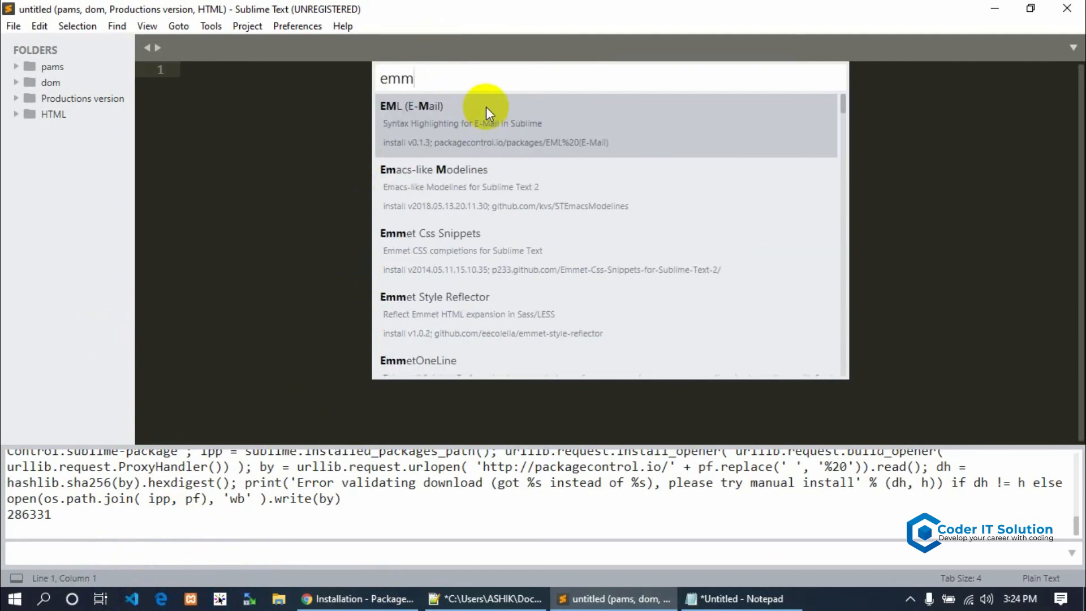
pyautogui.write('et')
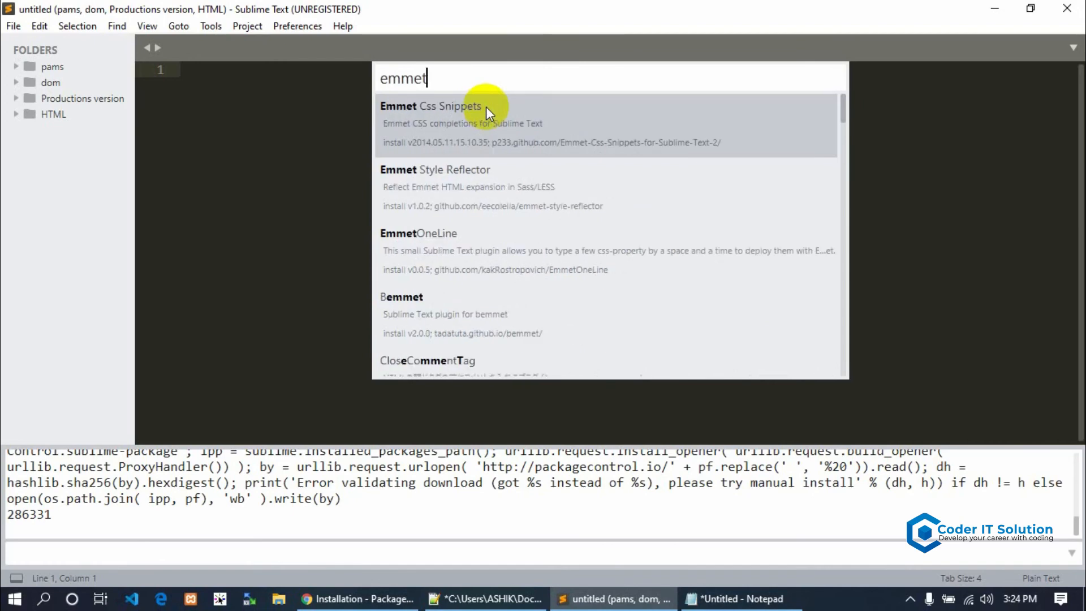
pyautogui.scroll(-5, 498, 256)
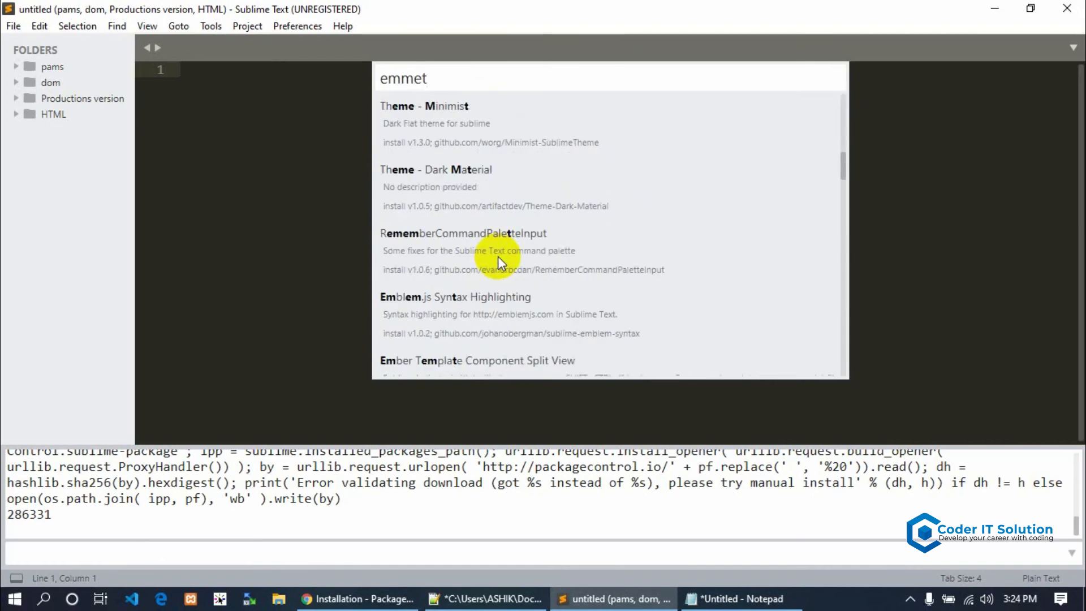
pyautogui.scroll(5, 497, 257)
pyautogui.scroll(1, 498, 256)
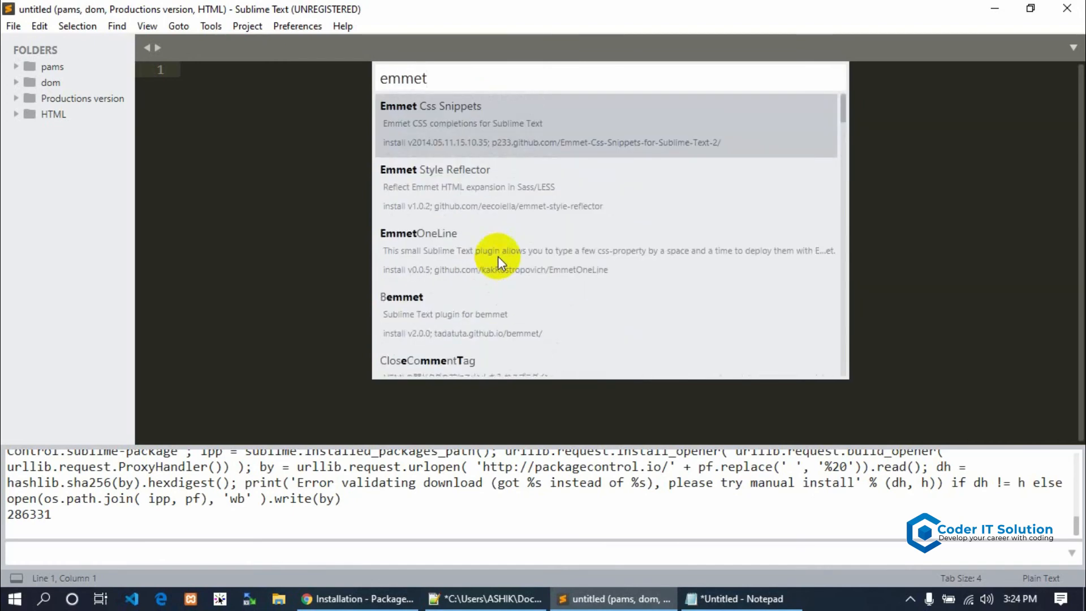
pyautogui.click(486, 126)
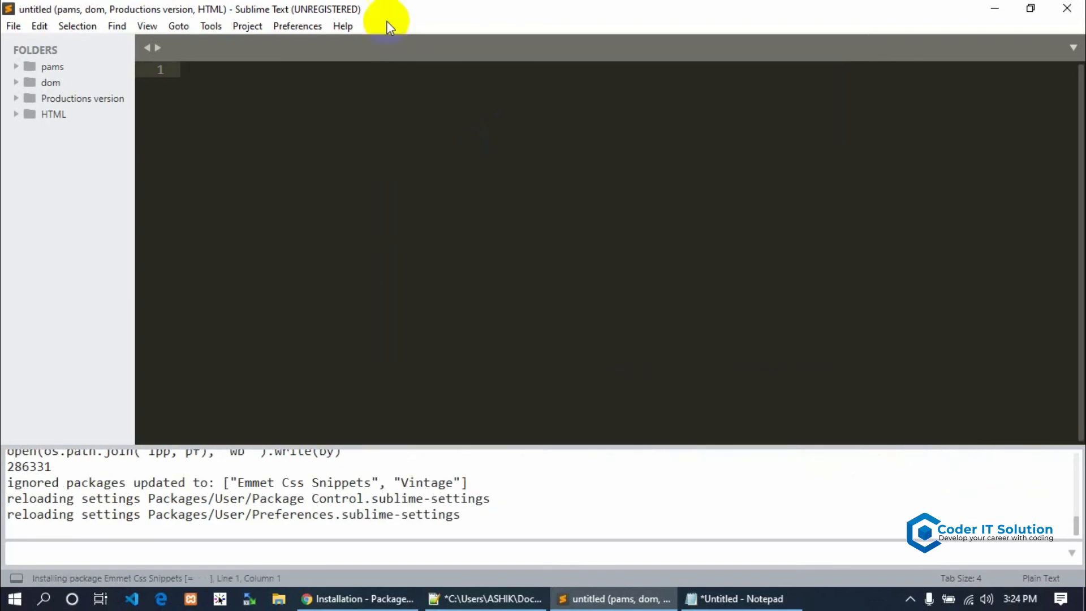
# Read through the Package Control Messages for the Emmet Css Snippets package
pyautogui.click(298, 79)
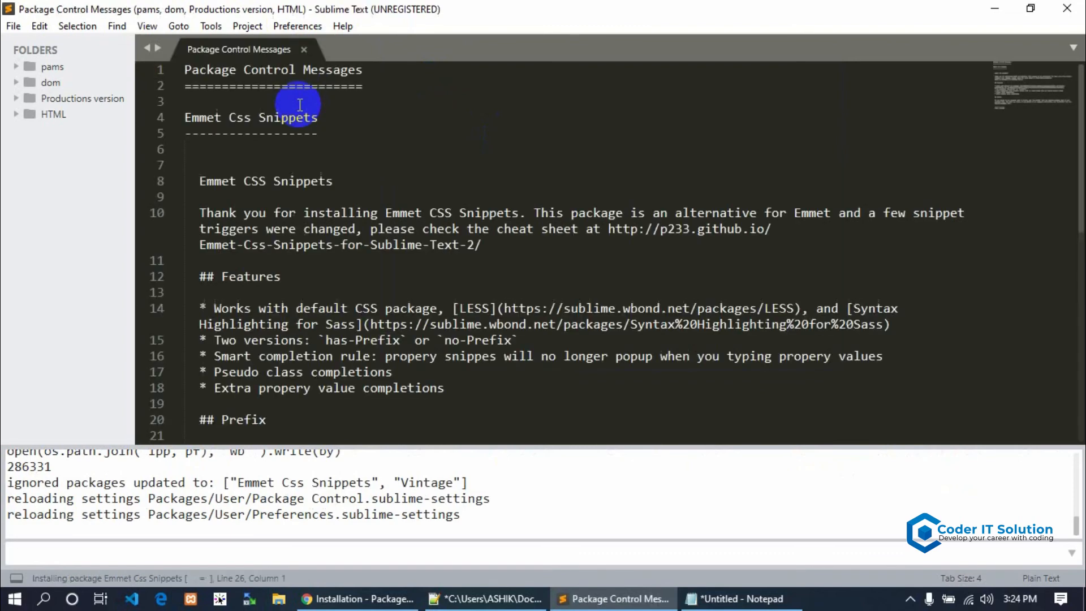
pyautogui.click(362, 195)
pyautogui.scroll(-1, 364, 196)
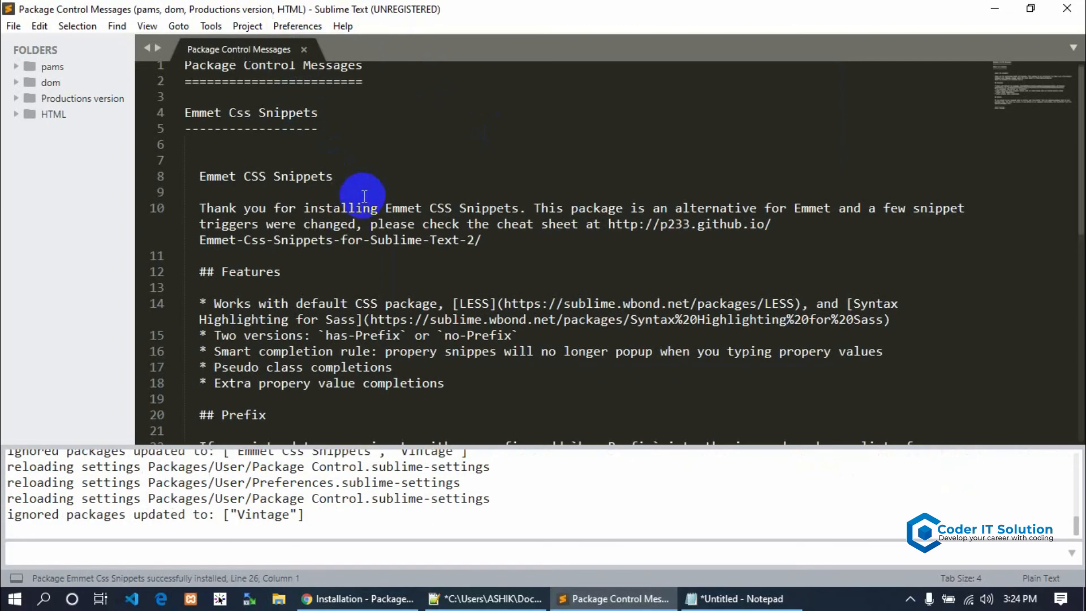
pyautogui.doubleClick(430, 136)
pyautogui.scroll(-10, 429, 141)
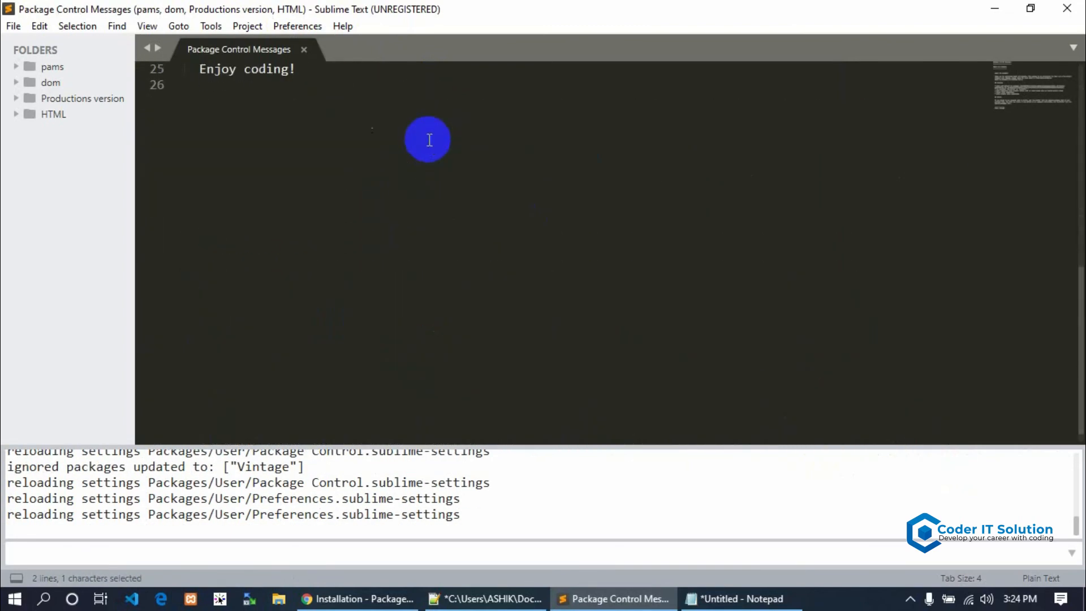
pyautogui.scroll(7, 429, 141)
pyautogui.scroll(3, 428, 141)
pyautogui.click(441, 127)
pyautogui.click(297, 26)
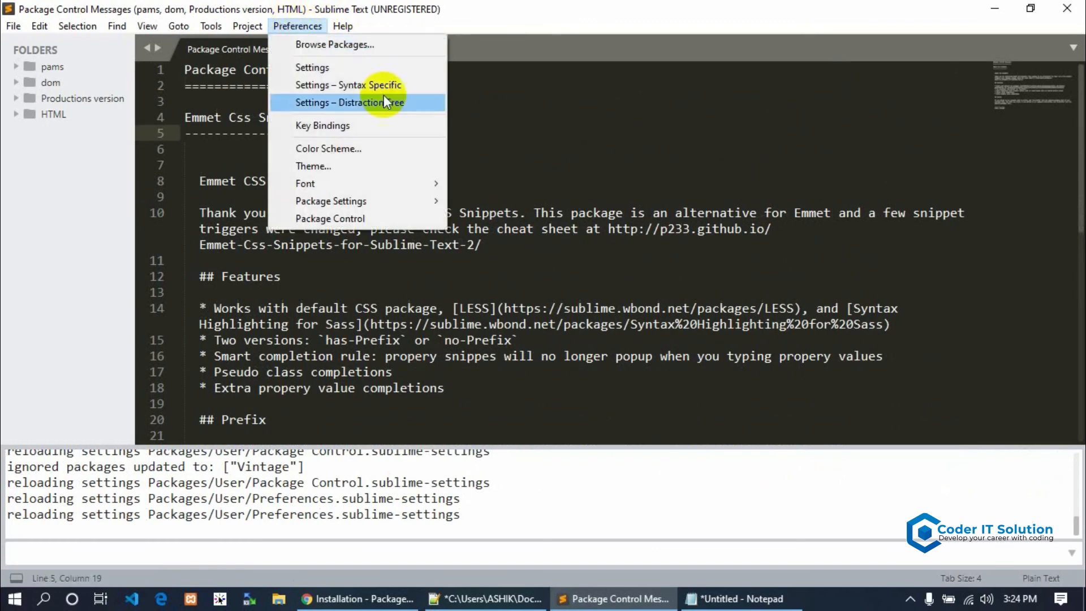
pyautogui.click(548, 167)
# Create a new file, try to expand the Emmet abbreviation ! in it and clear the text
pyautogui.hotkey('ctrl', 'n')
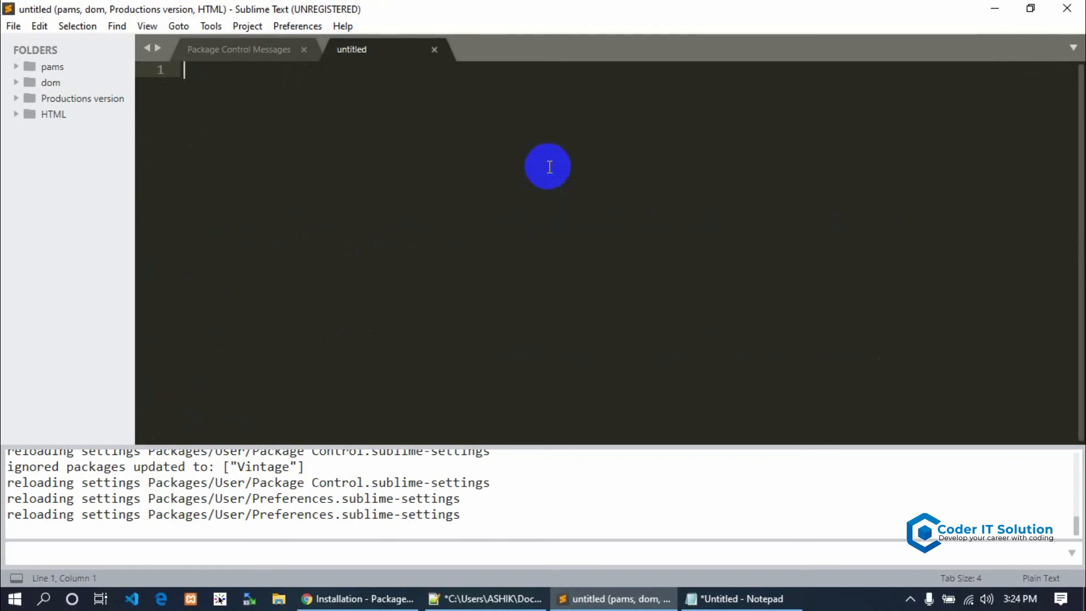
pyautogui.write('!')
pyautogui.press('Tab')
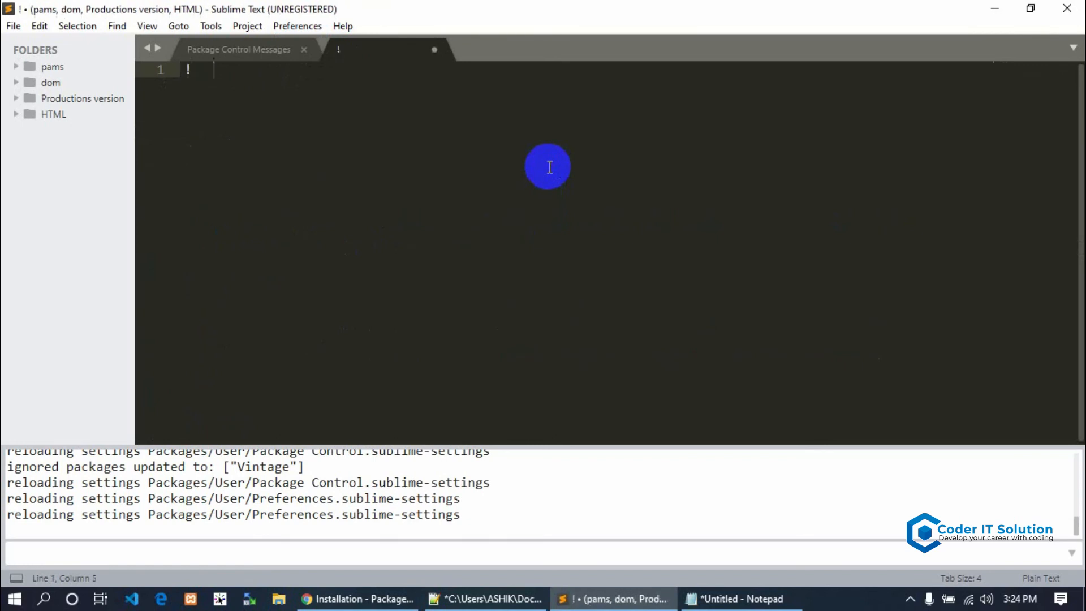
pyautogui.press('BackSpace')
pyautogui.press('BackSpace')
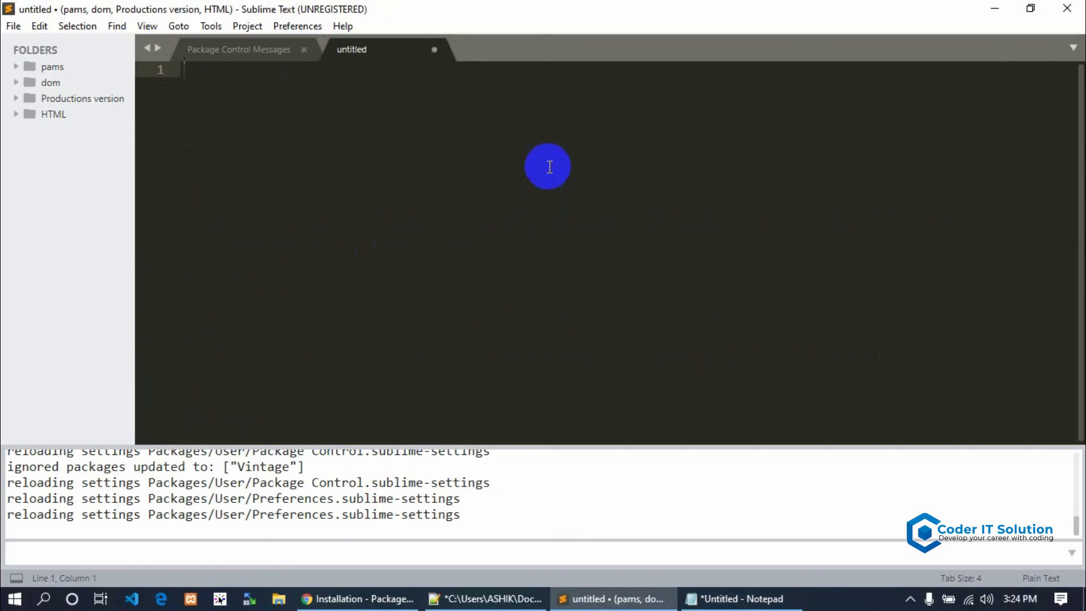
# Expand the lorem abbreviation into placeholder text and delete all of it from the untitled file
pyautogui.write('lorem')
pyautogui.press('Tab')
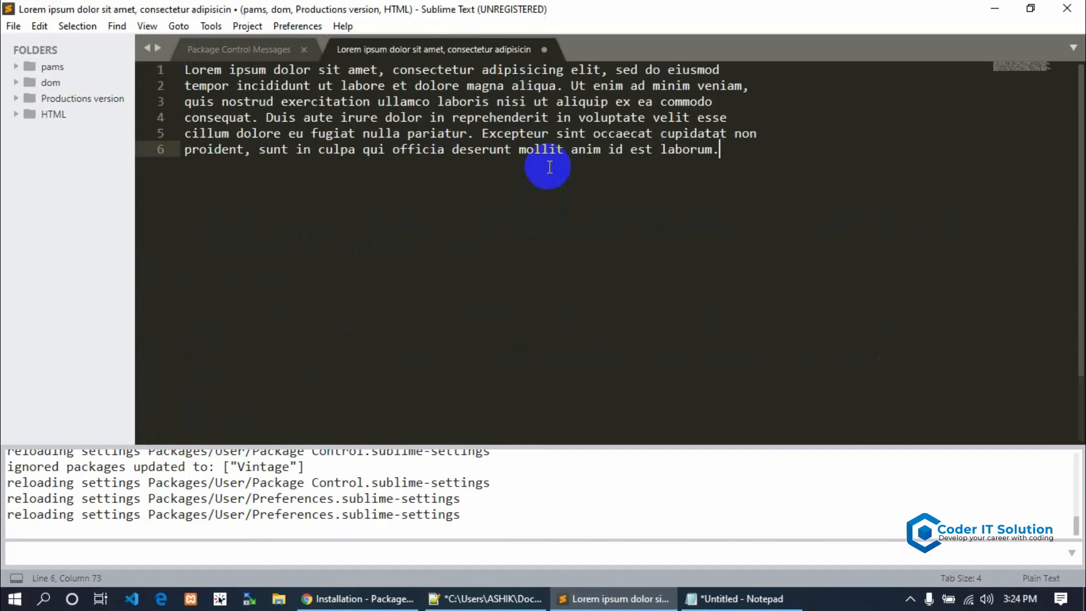
pyautogui.hotkey('ctrl', 'a')
pyautogui.press('BackSpace')
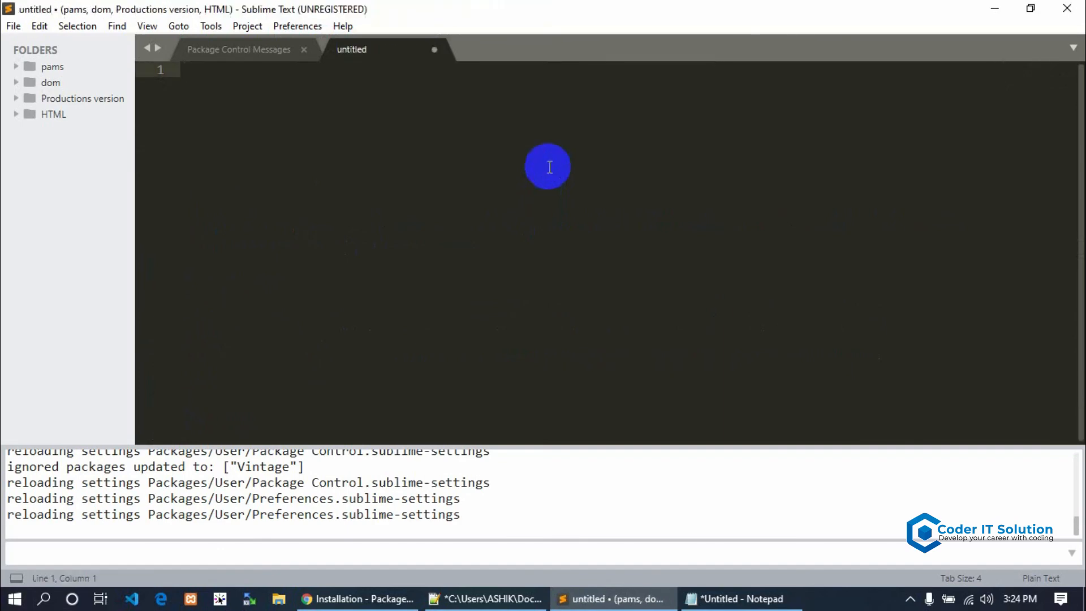
# Save the empty file as test.html in Documents, replacing the existing file
pyautogui.hotkey('ctrl', 's')
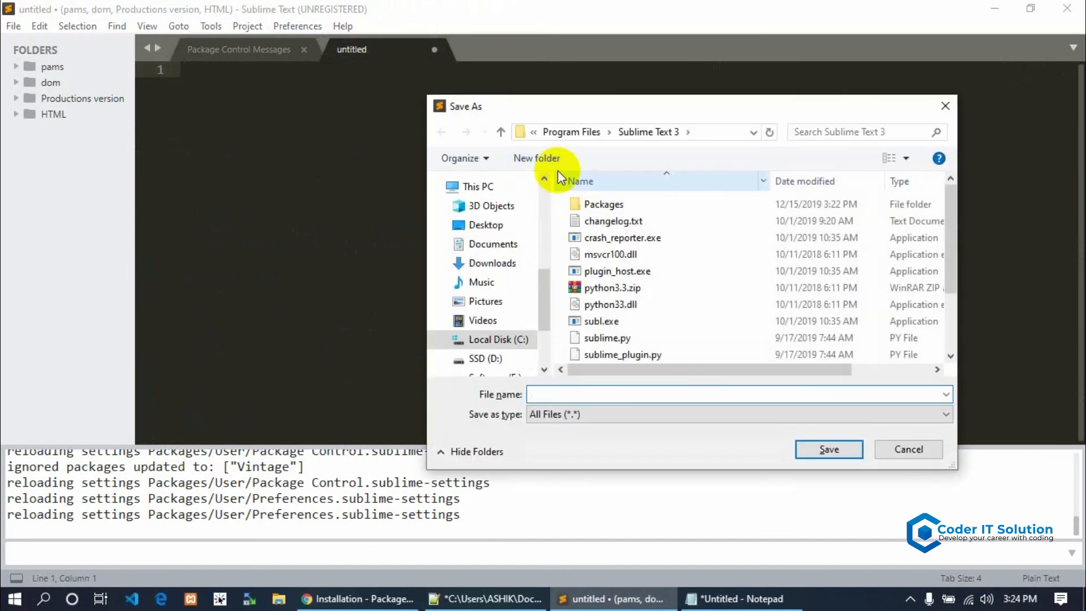
pyautogui.scroll(-2, 521, 274)
pyautogui.scroll(3, 497, 266)
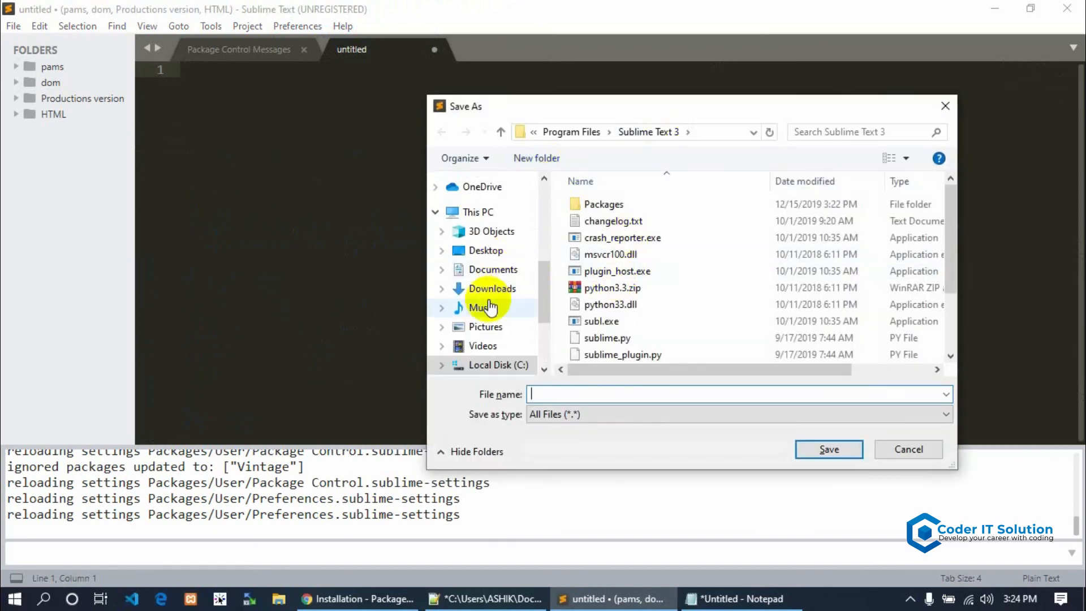
pyautogui.click(492, 272)
pyautogui.scroll(-5, 726, 239)
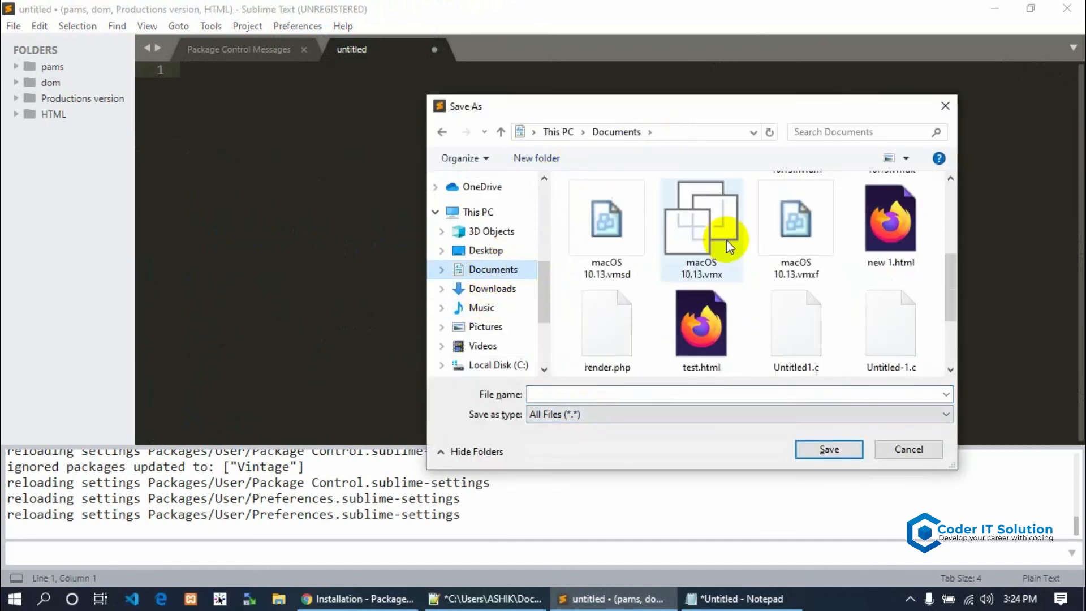
pyautogui.doubleClick(728, 243)
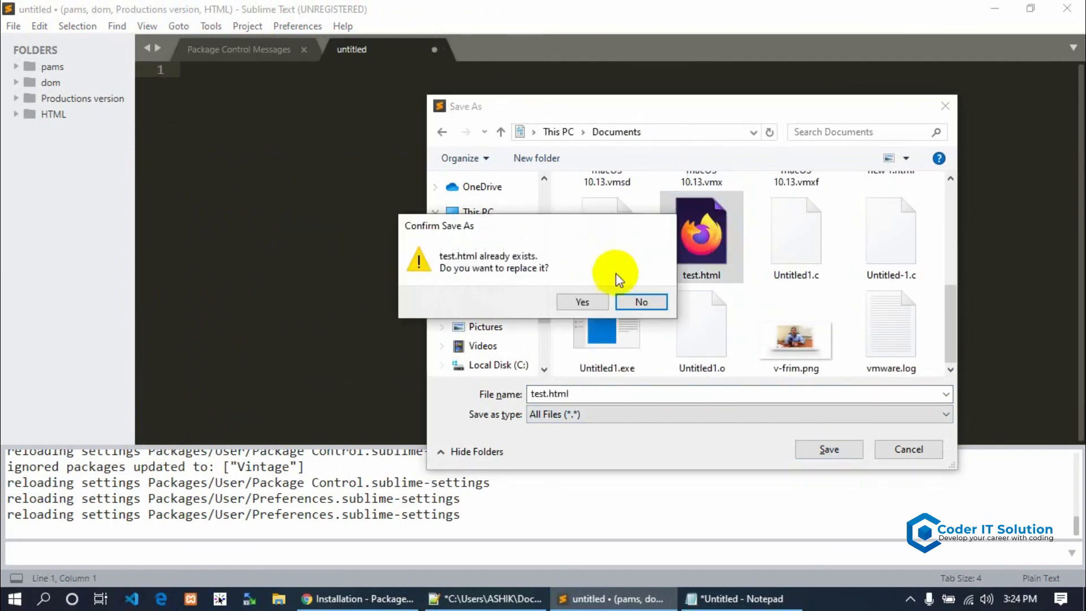
pyautogui.click(578, 299)
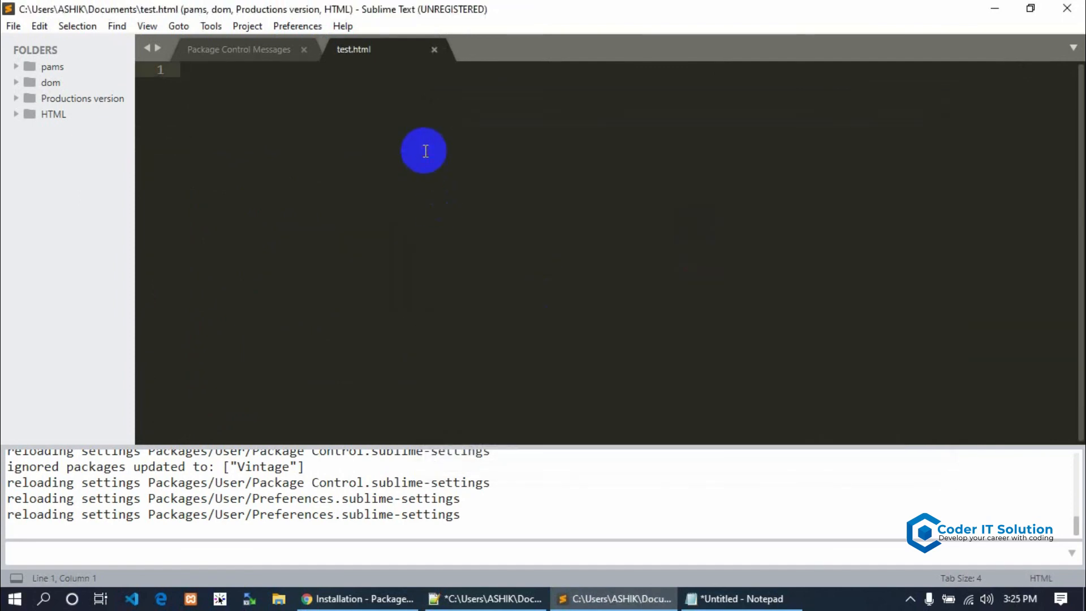
# Expand the Emmet abbreviation html in test.html, undo the expansion and clear the text
pyautogui.write('html')
pyautogui.press('Tab')
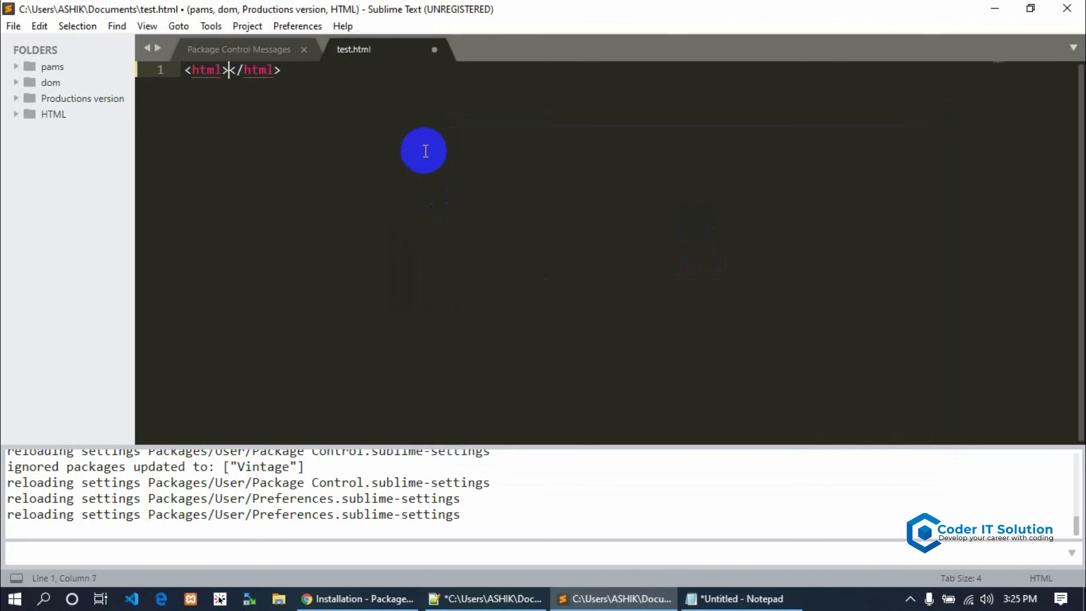
pyautogui.hotkey('ctrl', 'z')
pyautogui.press('BackSpace')
pyautogui.press('BackSpace')
pyautogui.press('BackSpace')
pyautogui.press('BackSpace')
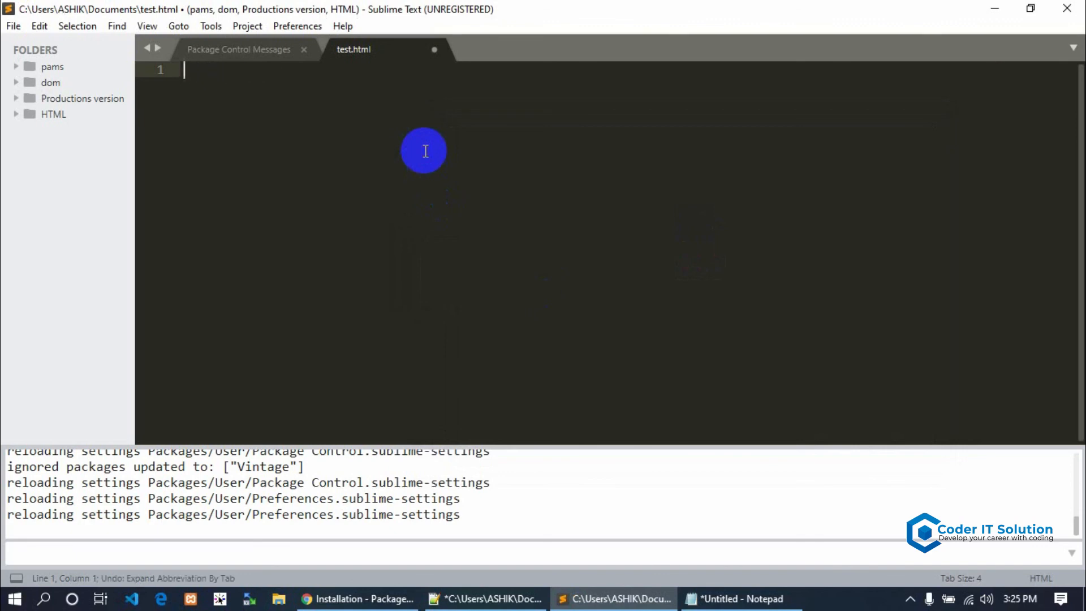
# Expand the Emmet abbreviation ! into the HTML5 boilerplate in test.html
pyautogui.write('!')
pyautogui.press('Tab')
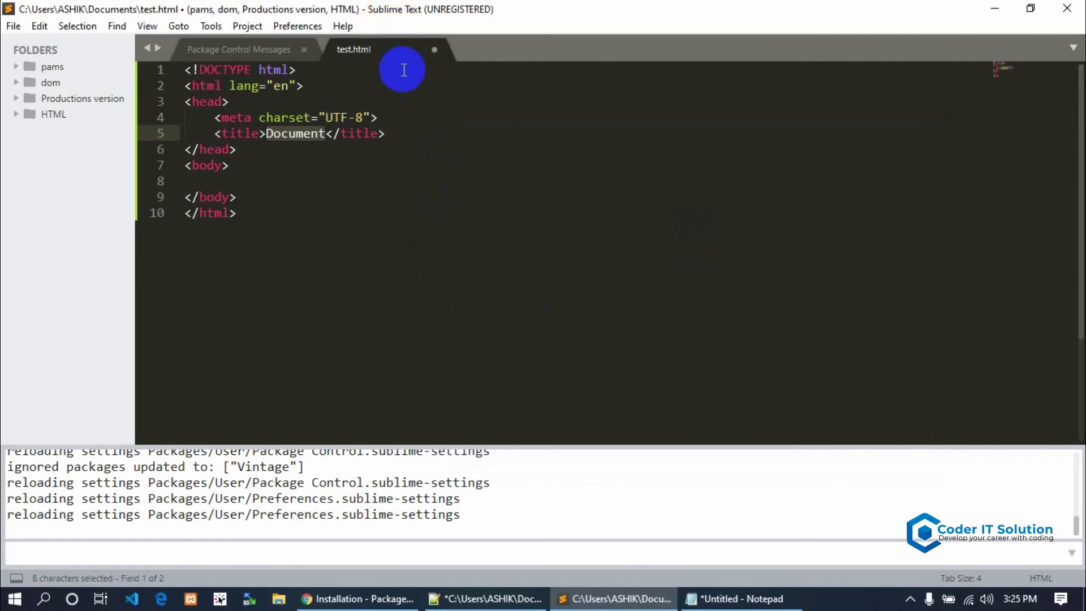
pyautogui.scroll(-1, 627, 418)
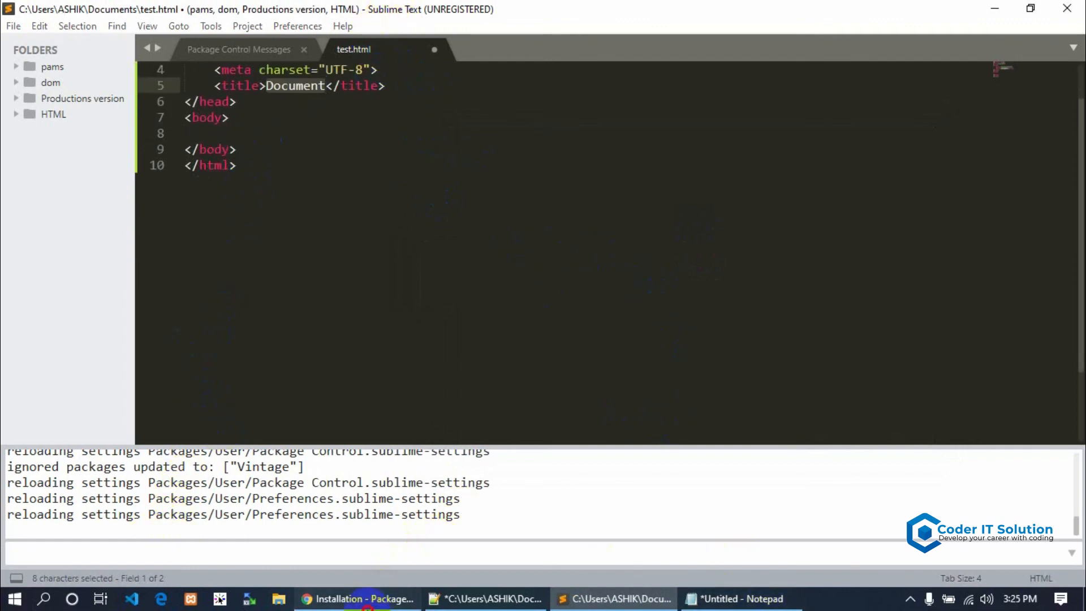
# Bring up the Package Control command list and return the focus to the code in test.html
pyautogui.click(396, 598)
pyautogui.click(407, 602)
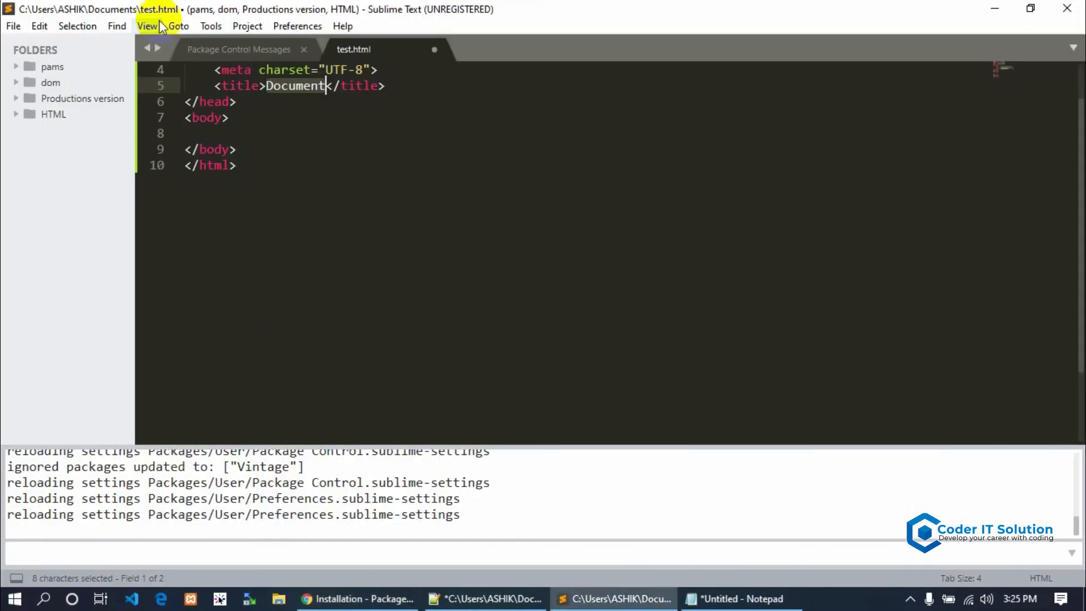
pyautogui.click(286, 28)
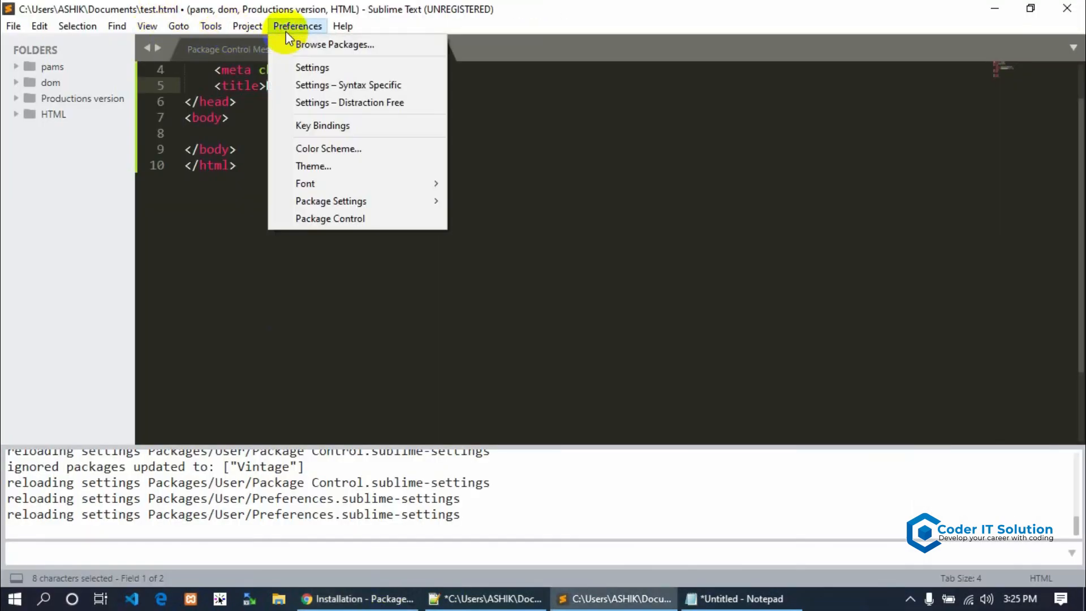
pyautogui.click(371, 220)
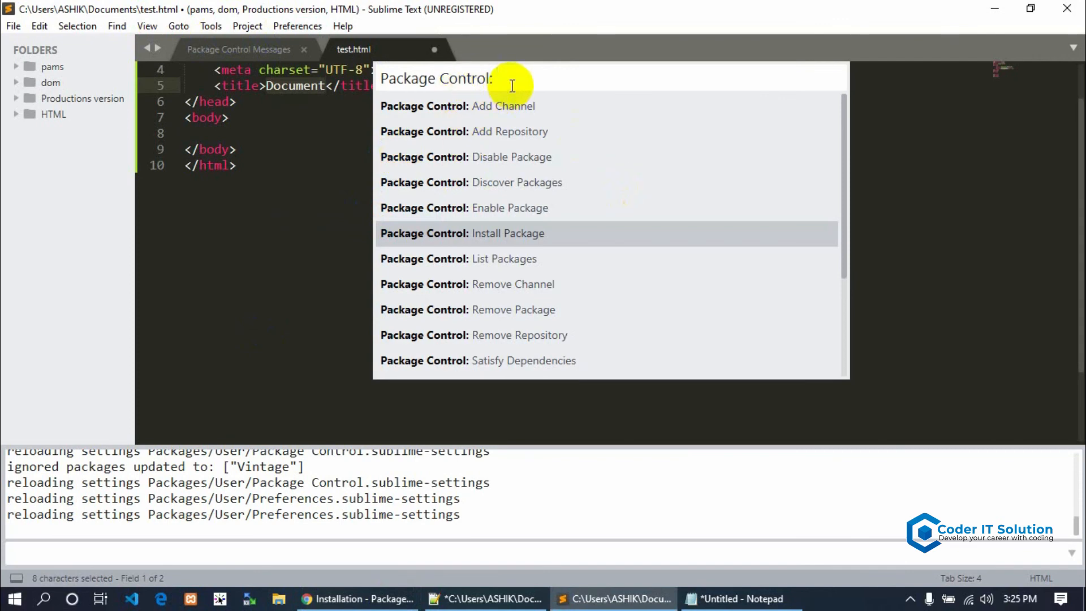
pyautogui.click(289, 100)
pyautogui.scroll(1, 291, 170)
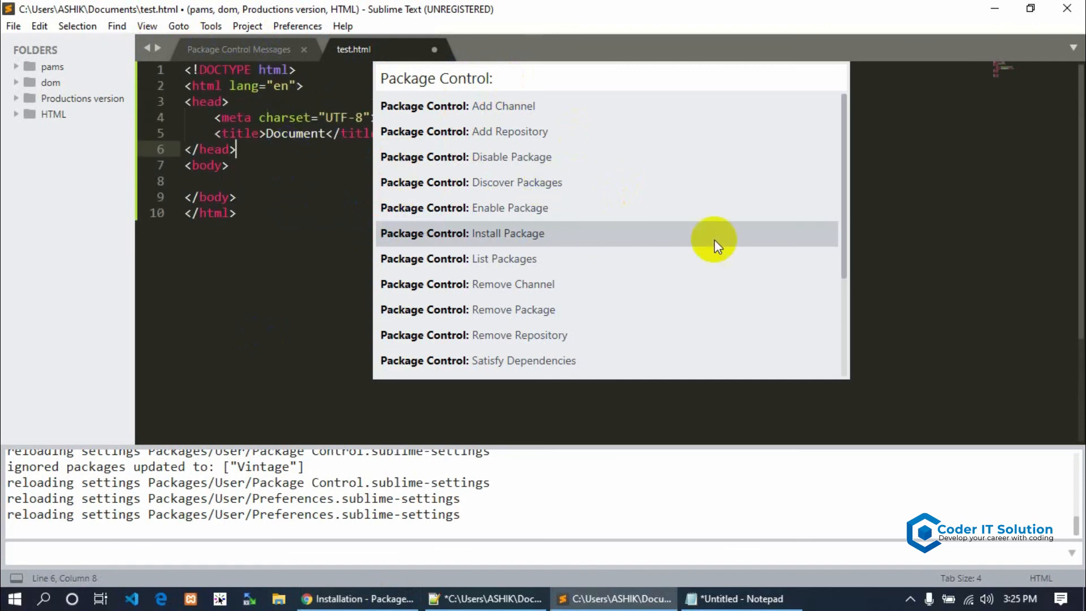
# Delete the whole boilerplate from test.html, expand the html abbreviation in its place, undo the expansion and clear the text
pyautogui.hotkey('ctrl', 'a')
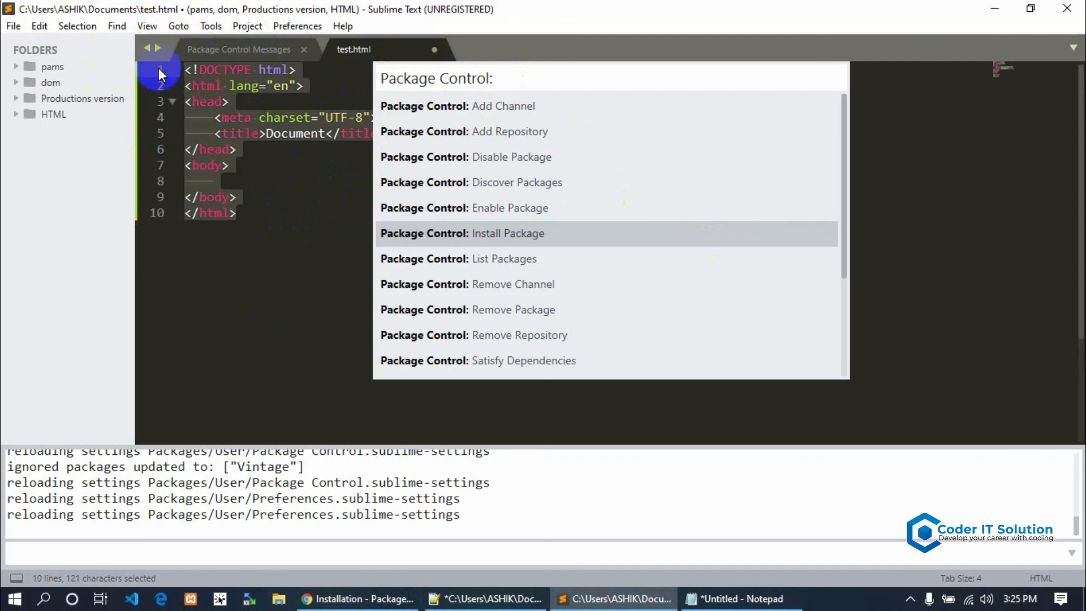
pyautogui.press('BackSpace')
pyautogui.write('html')
pyautogui.press('Tab')
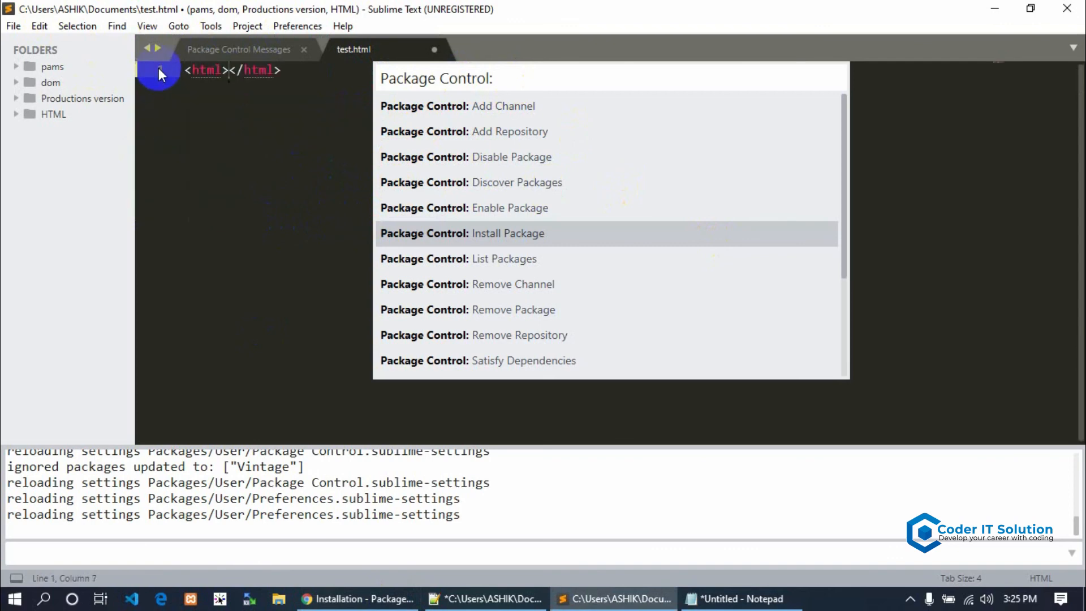
pyautogui.hotkey('ctrl', 'z')
pyautogui.press('BackSpace')
pyautogui.press('BackSpace')
pyautogui.press('BackSpace')
pyautogui.press('BackSpace')
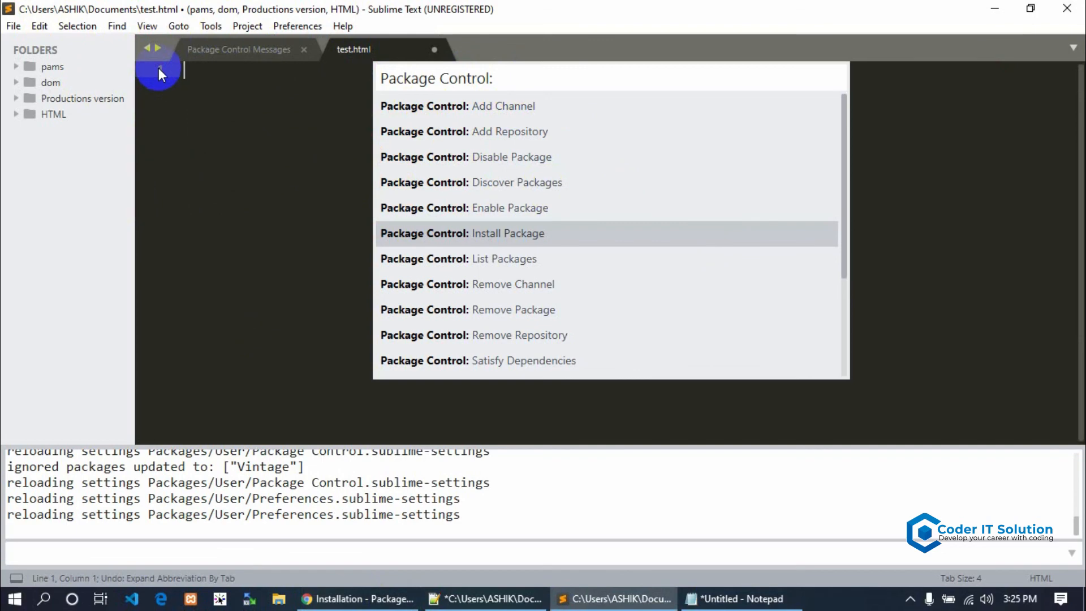
# Close the test.html file and minimize the editor window to the desktop
pyautogui.click(434, 49)
pyautogui.click(568, 362)
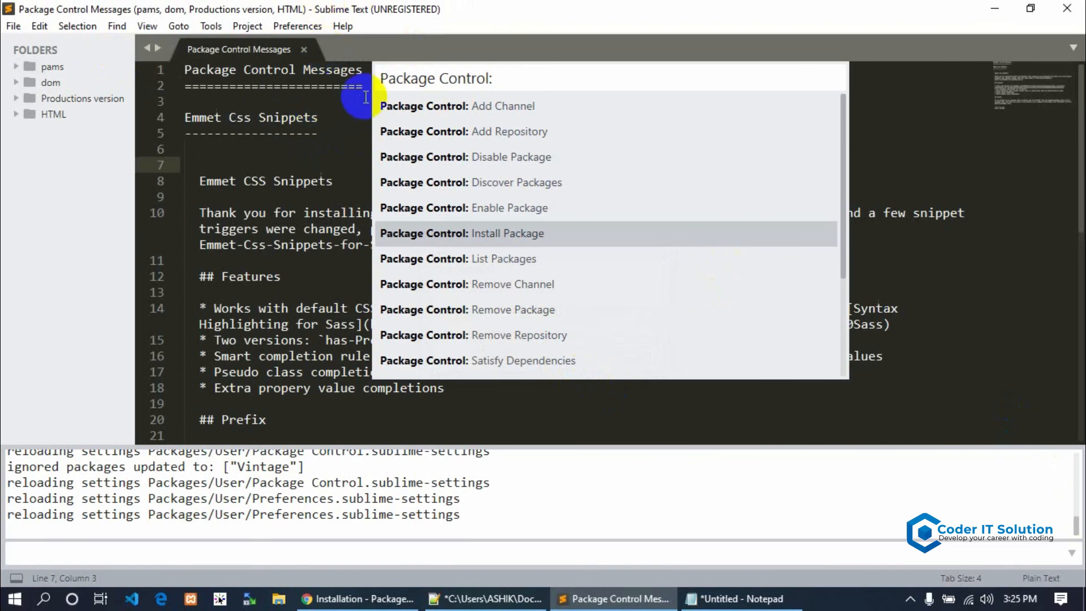
pyautogui.scroll(-6, 367, 229)
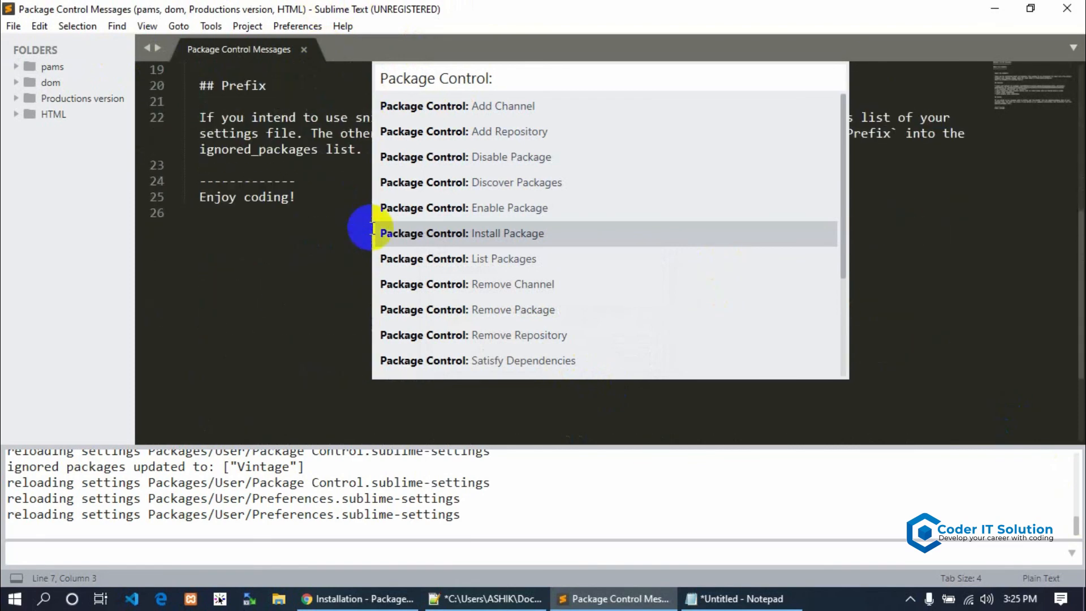
pyautogui.scroll(6, 372, 229)
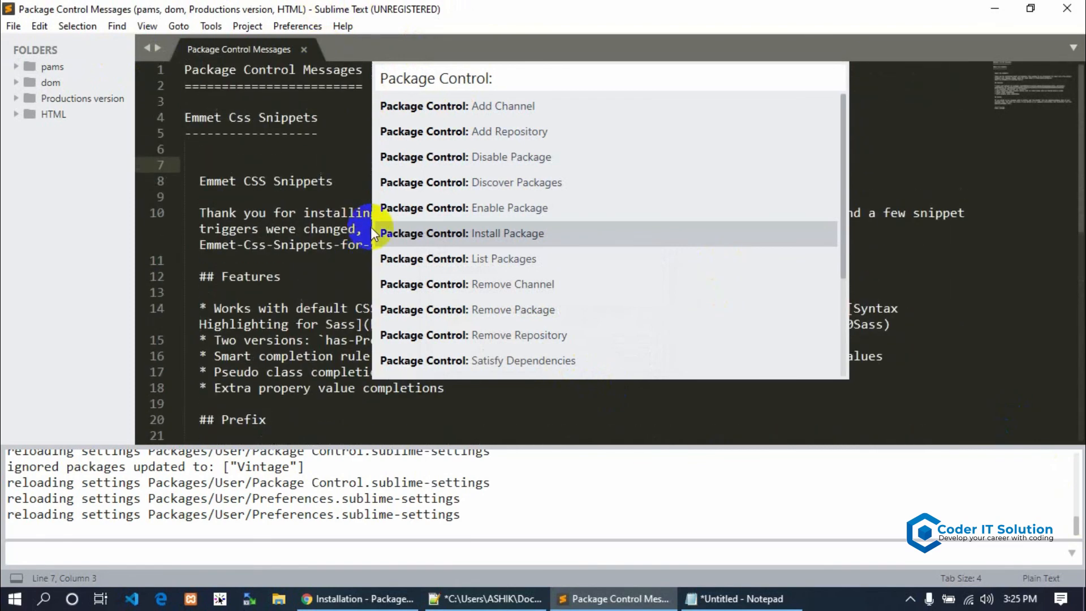
pyautogui.click(995, 9)
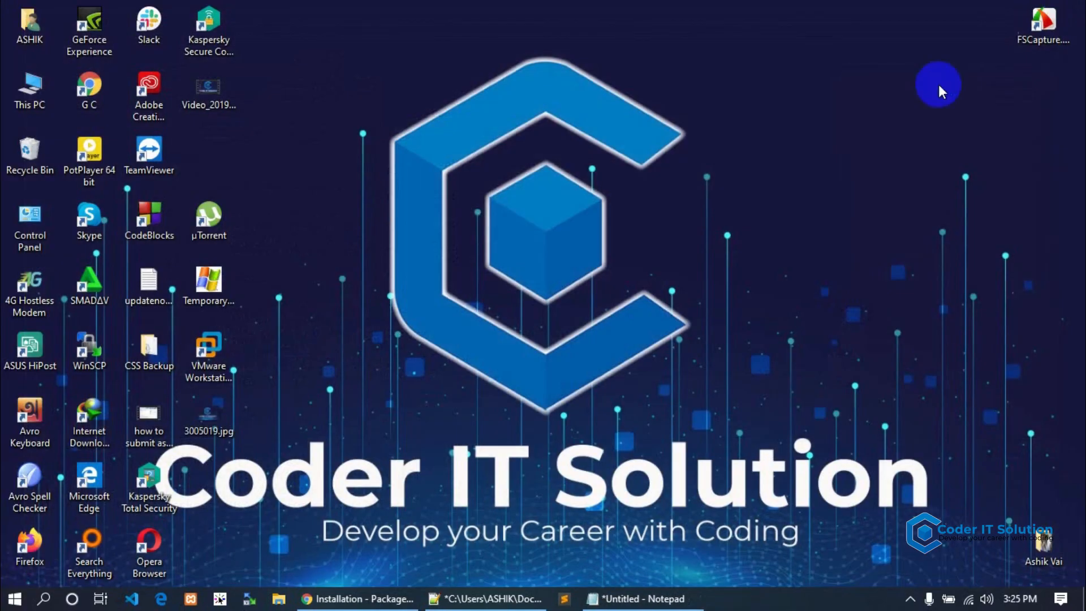